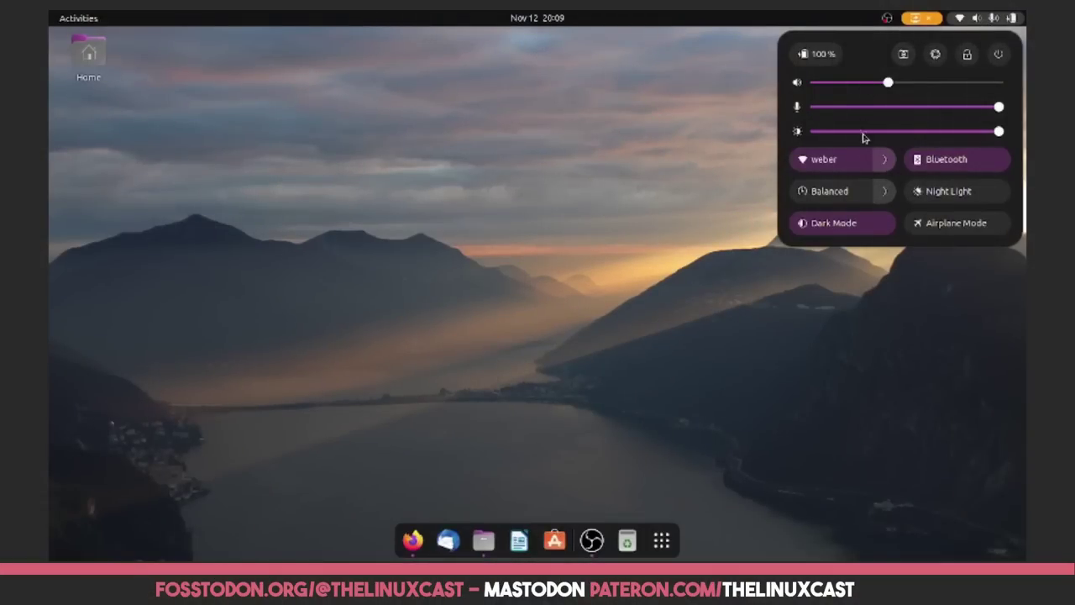
# Switch the power profile to Power Saver and back to Balanced, peeking at the profiles list
pyautogui.click(857, 197)
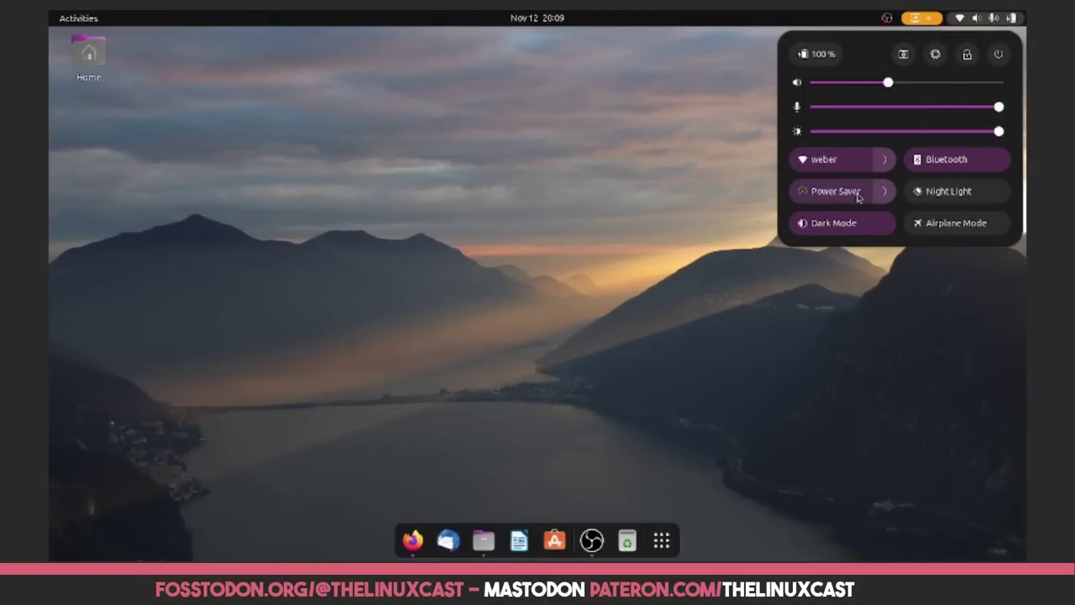
pyautogui.click(858, 196)
pyautogui.click(889, 192)
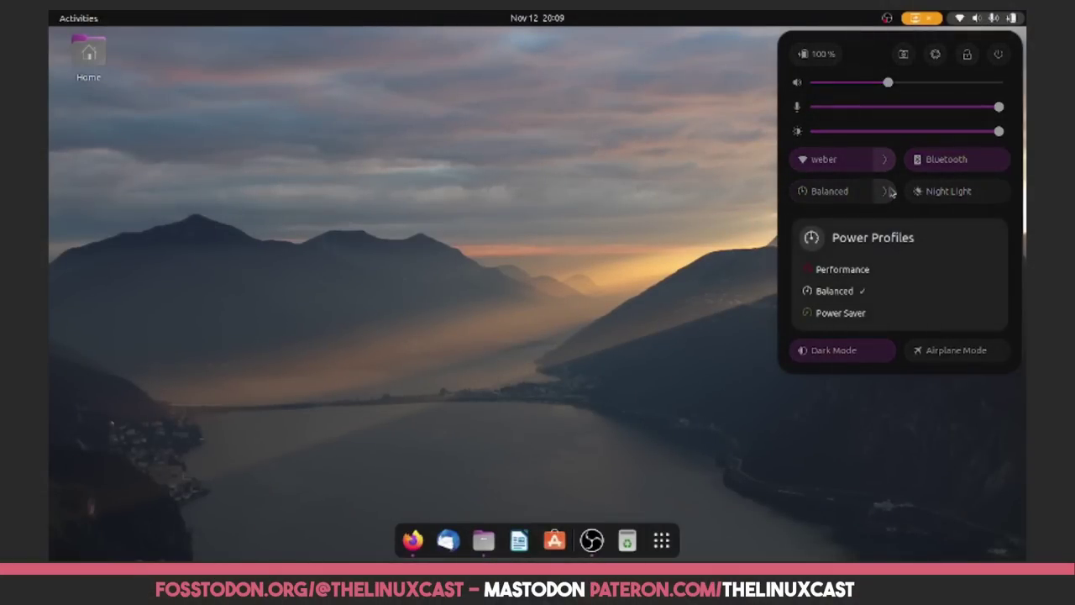
pyautogui.click(889, 191)
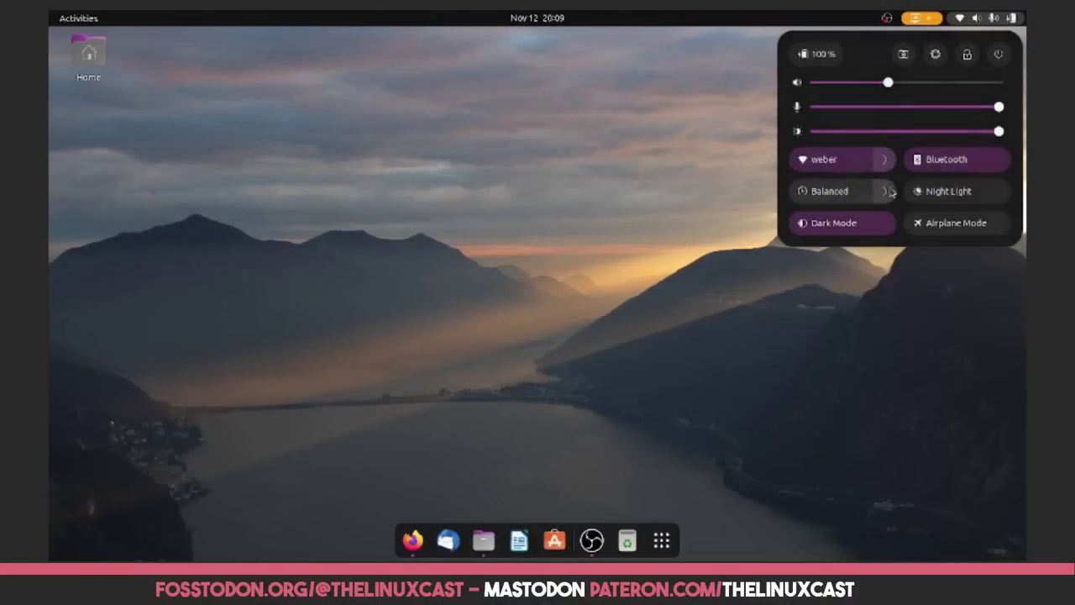
# Turn Night Light on and off, then show and hide the Wi-Fi network list
pyautogui.click(938, 194)
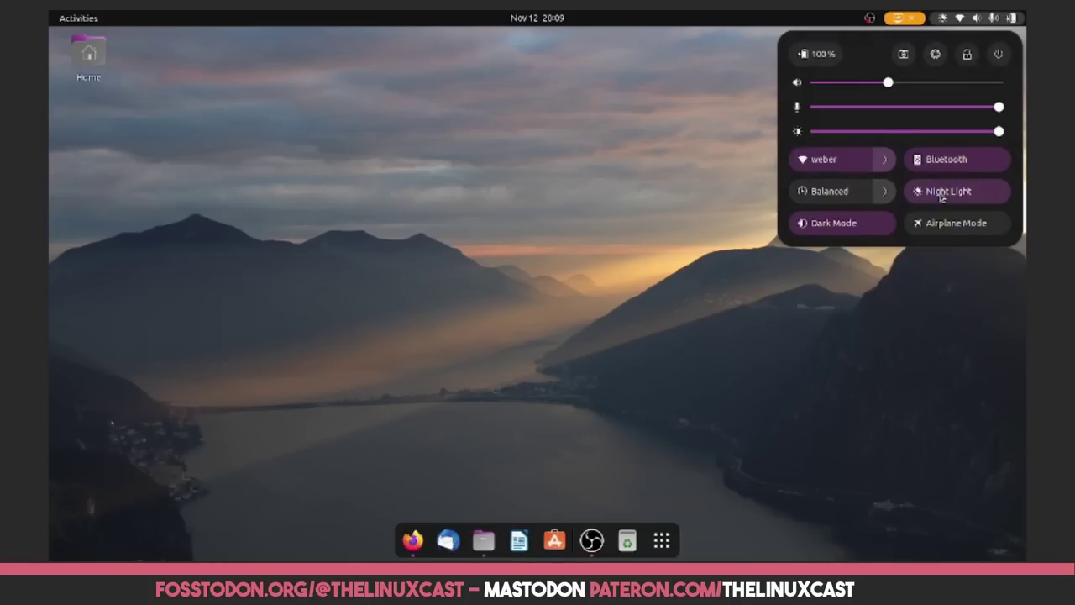
pyautogui.click(942, 197)
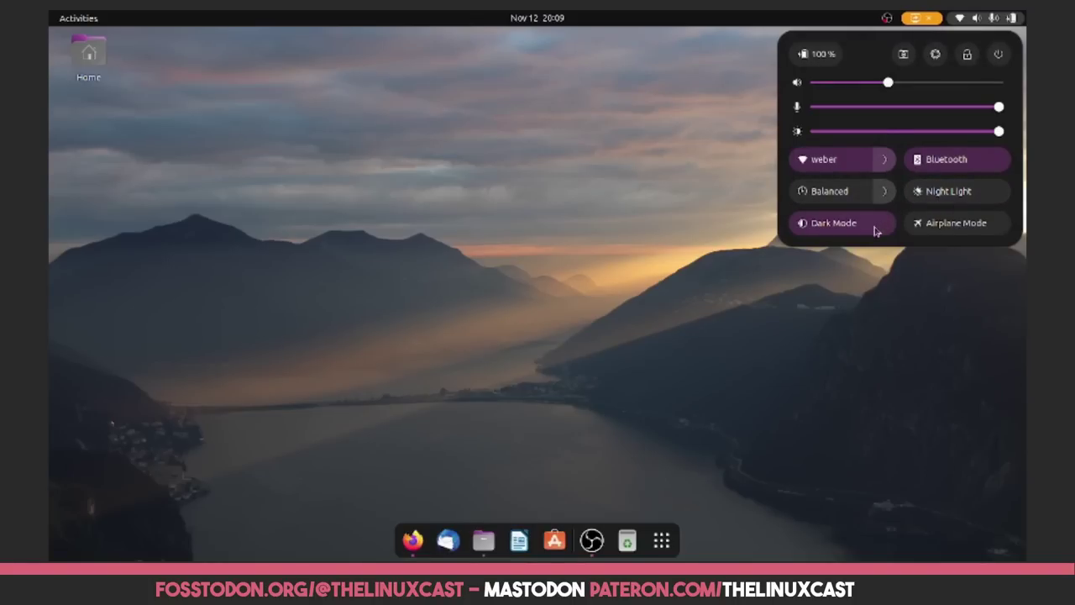
pyautogui.click(886, 159)
pyautogui.click(886, 160)
# Turn Dark Mode off and back on, then start and cancel a screenshot
pyautogui.click(885, 225)
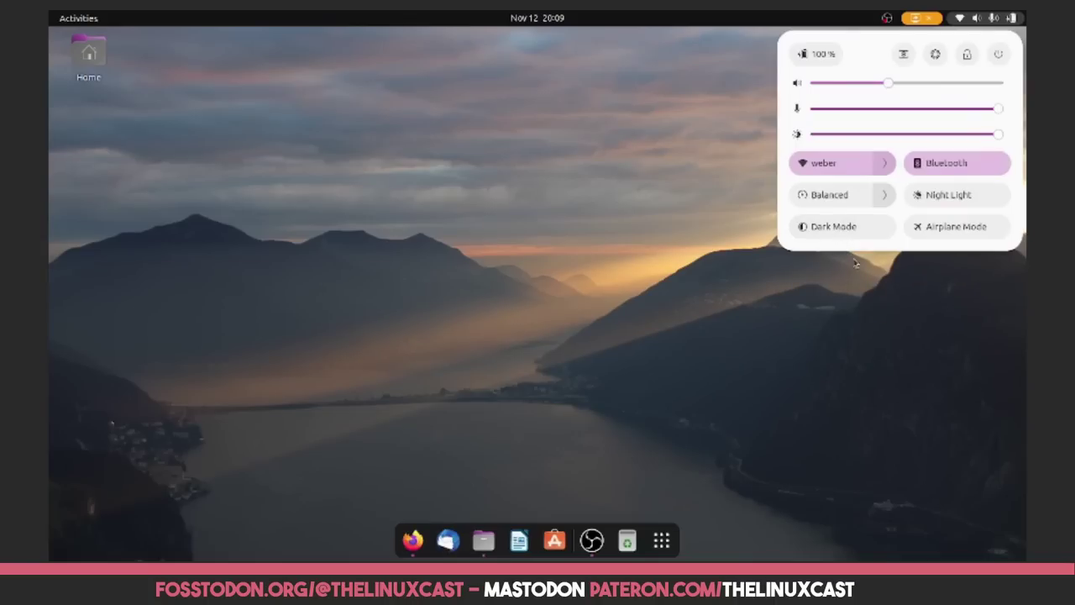
pyautogui.click(821, 223)
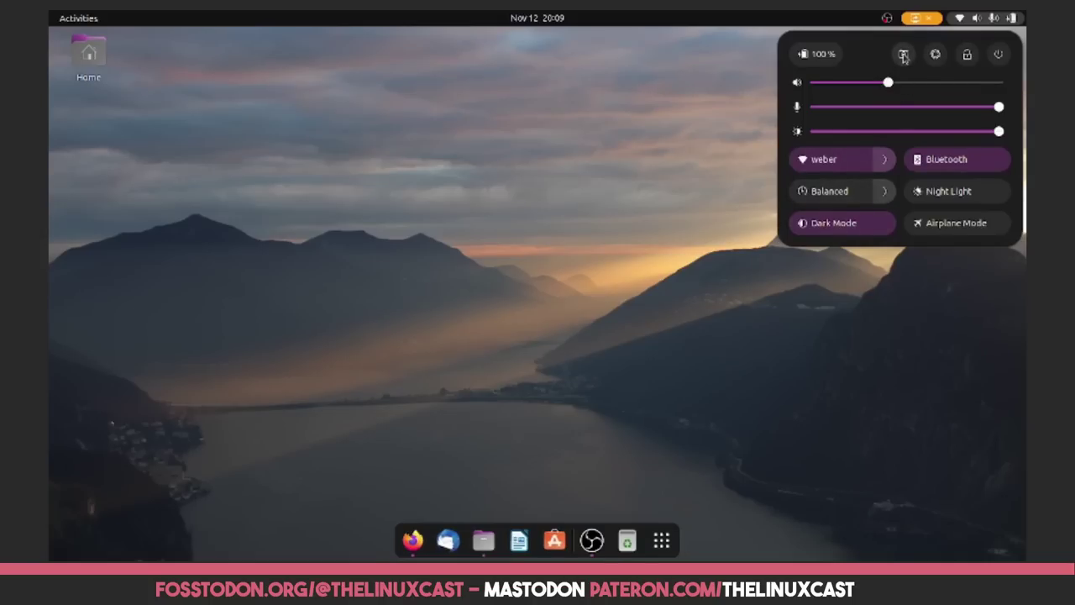
pyautogui.click(903, 55)
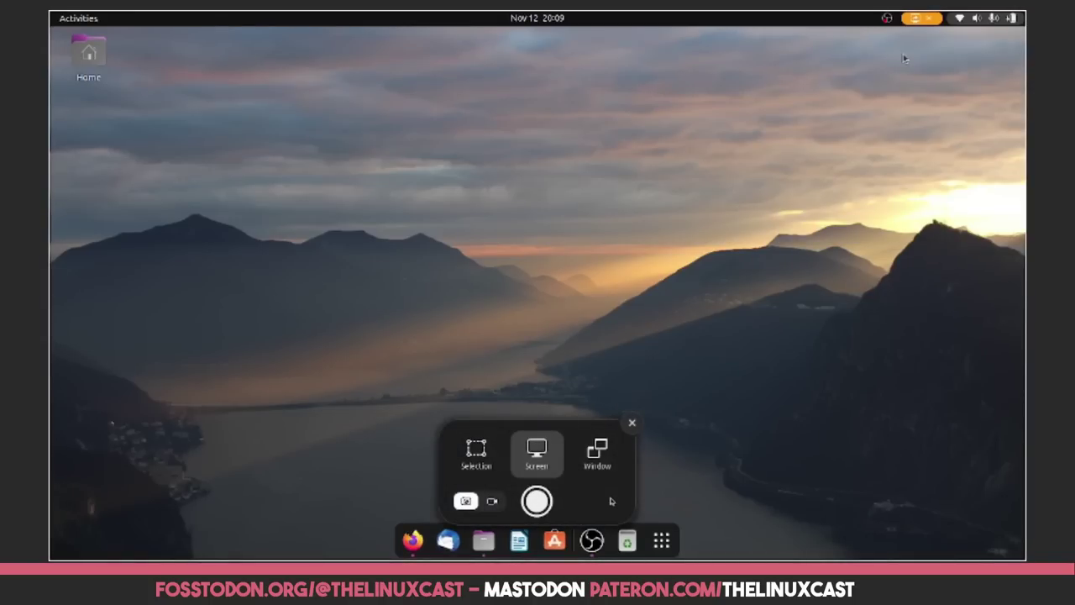
pyautogui.click(632, 423)
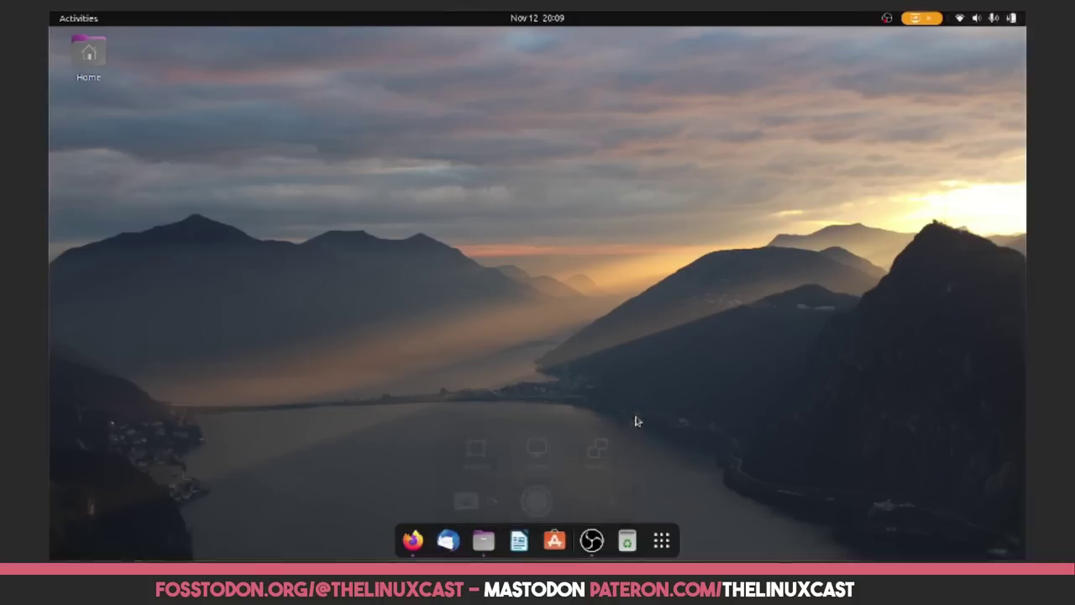
# Open system Settings from quick settings, close it, and reopen the quick settings menu
pyautogui.click(1002, 16)
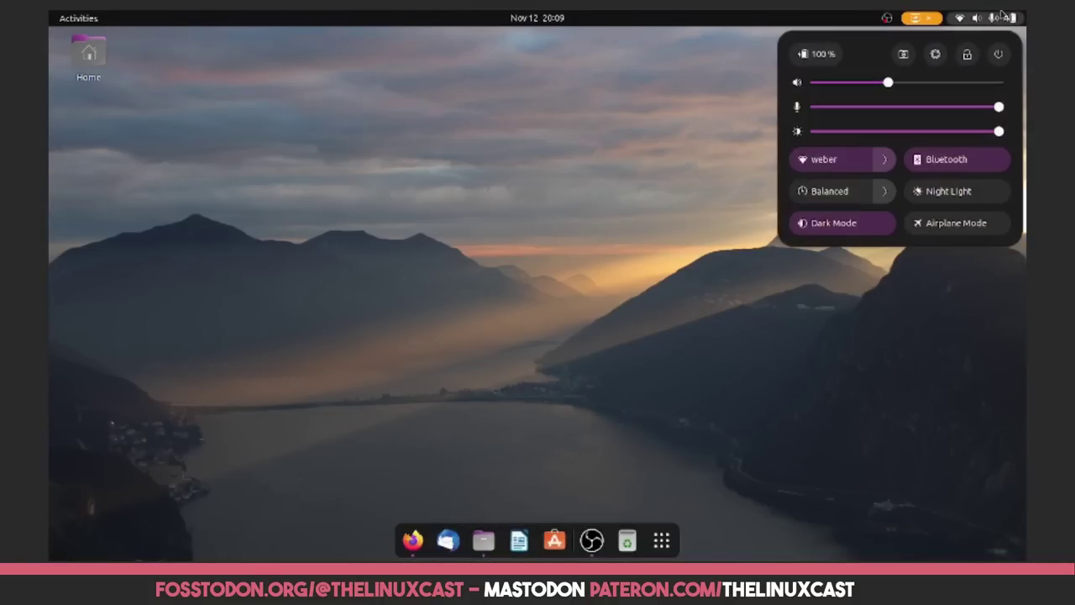
pyautogui.click(935, 55)
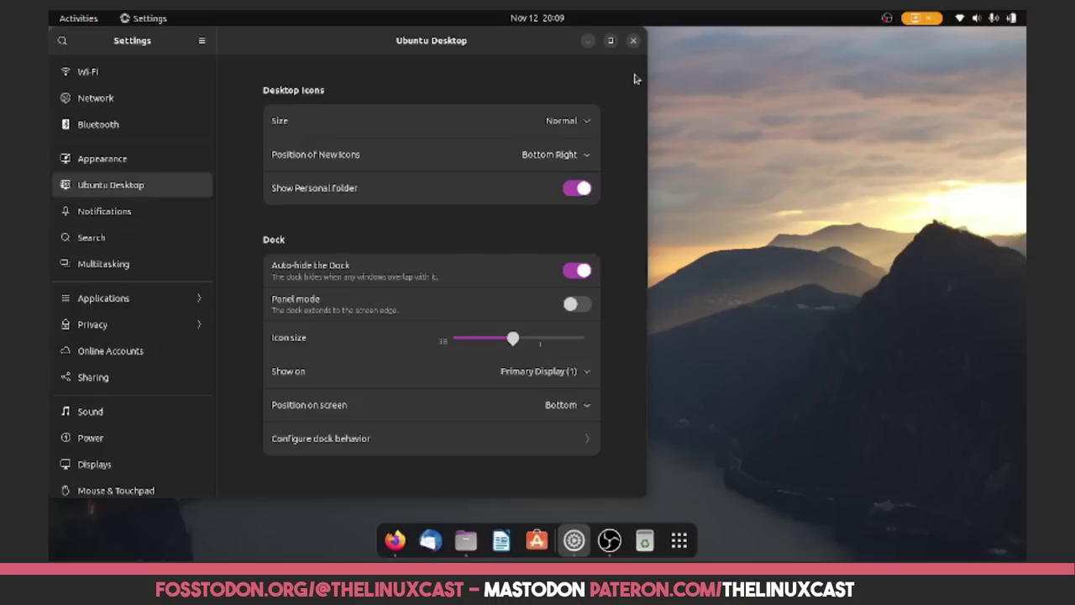
pyautogui.click(634, 41)
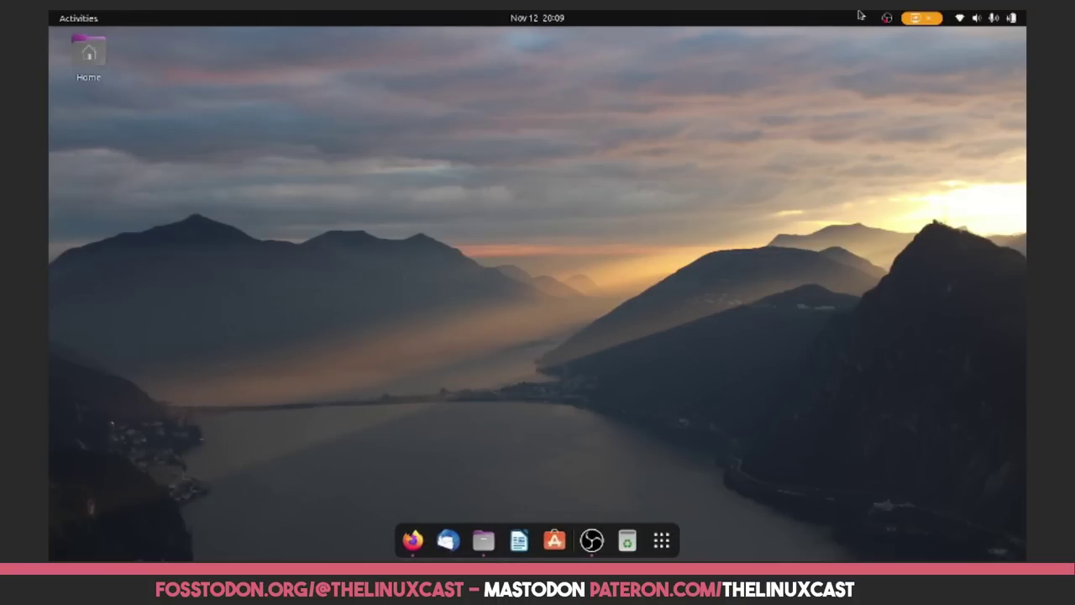
pyautogui.click(1000, 15)
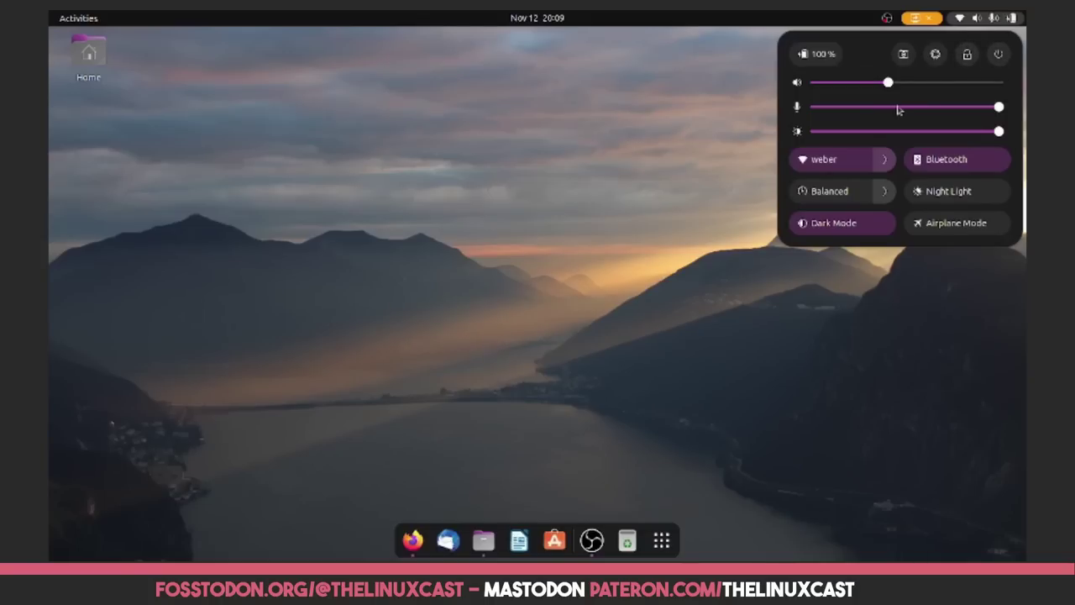
# Check the Power page: battery at 100%, Balanced mode, Dim Screen on, blank after 5 minutes
pyautogui.click(813, 56)
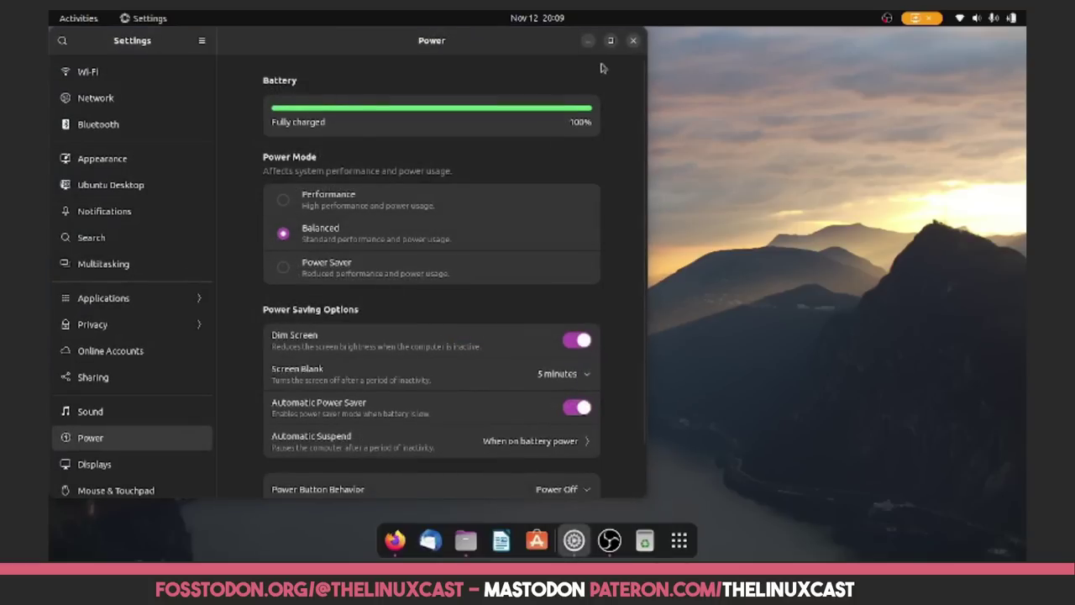
pyautogui.click(633, 41)
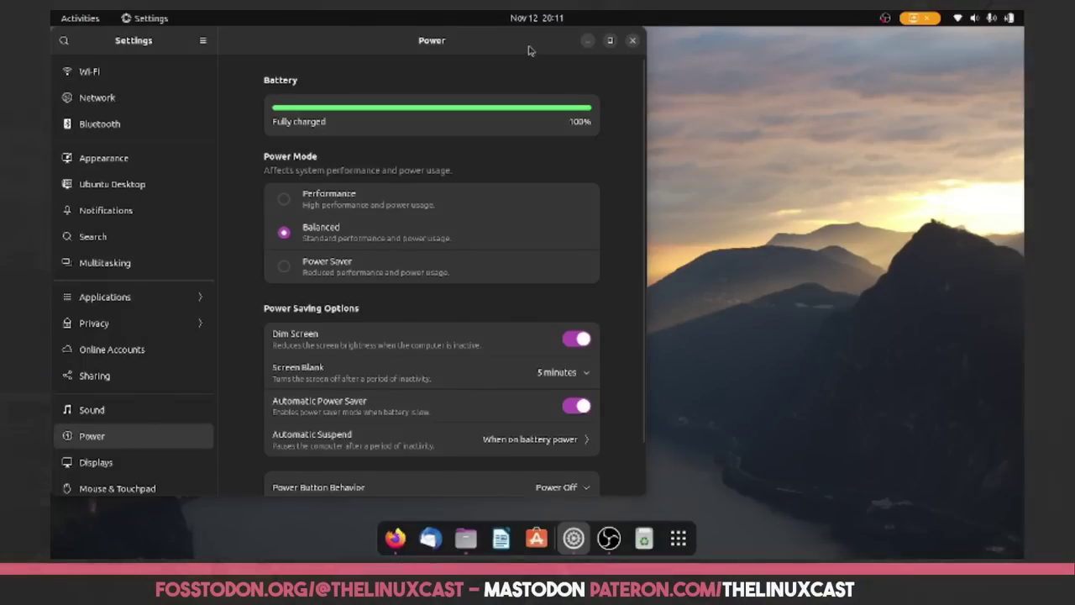
# Move the Settings window, narrow it to the page list, and glance at Appearance
pyautogui.moveTo(528, 51); pyautogui.dragTo(698, 79)
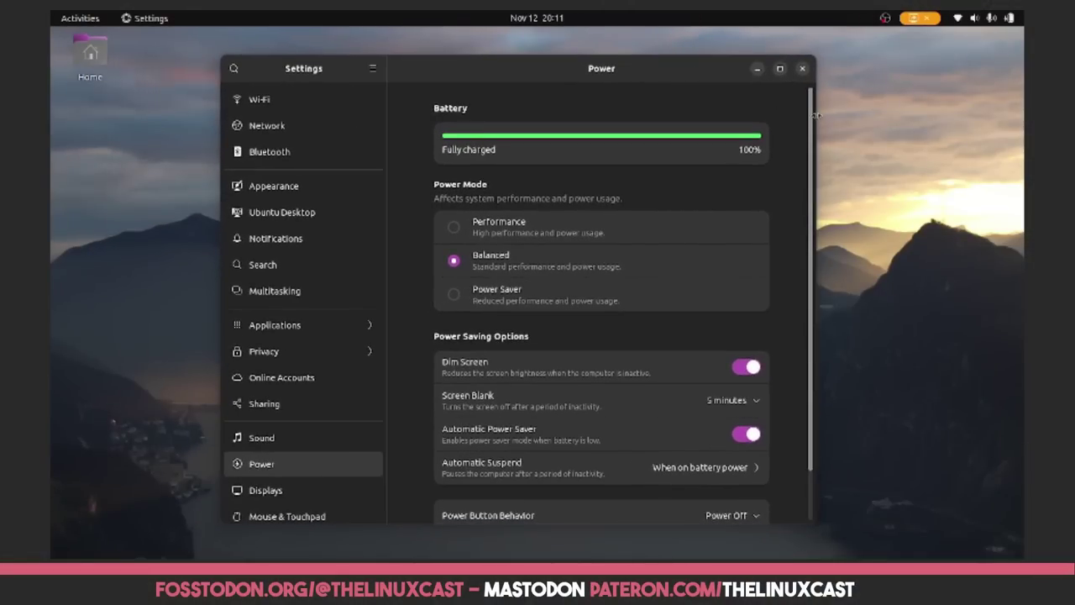
pyautogui.moveTo(816, 115); pyautogui.dragTo(493, 123)
pyautogui.scroll(-1, 415, 204)
pyautogui.scroll(1, 415, 204)
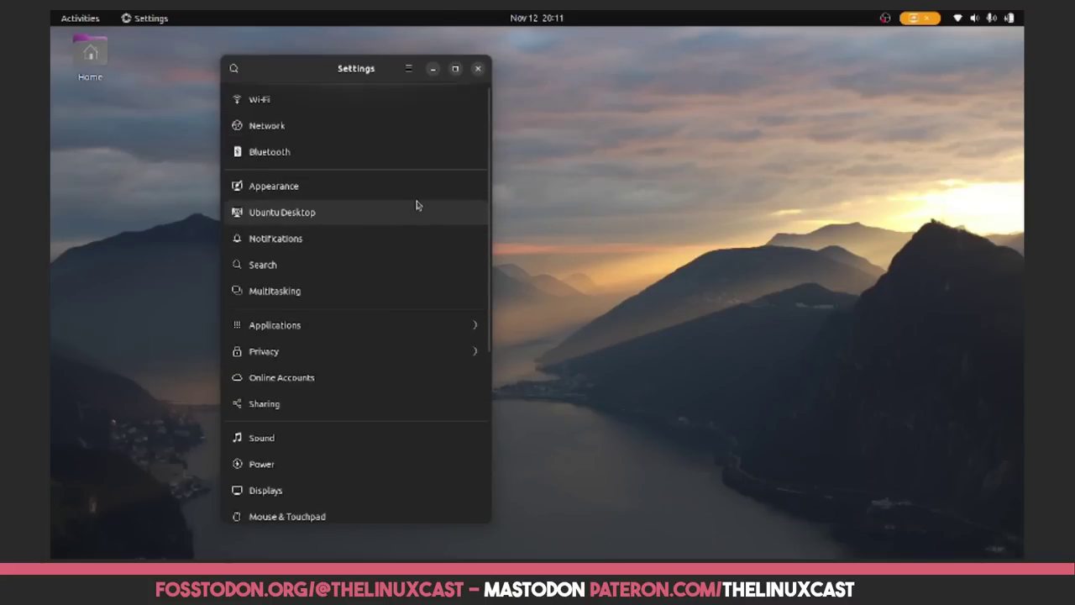
pyautogui.click(370, 188)
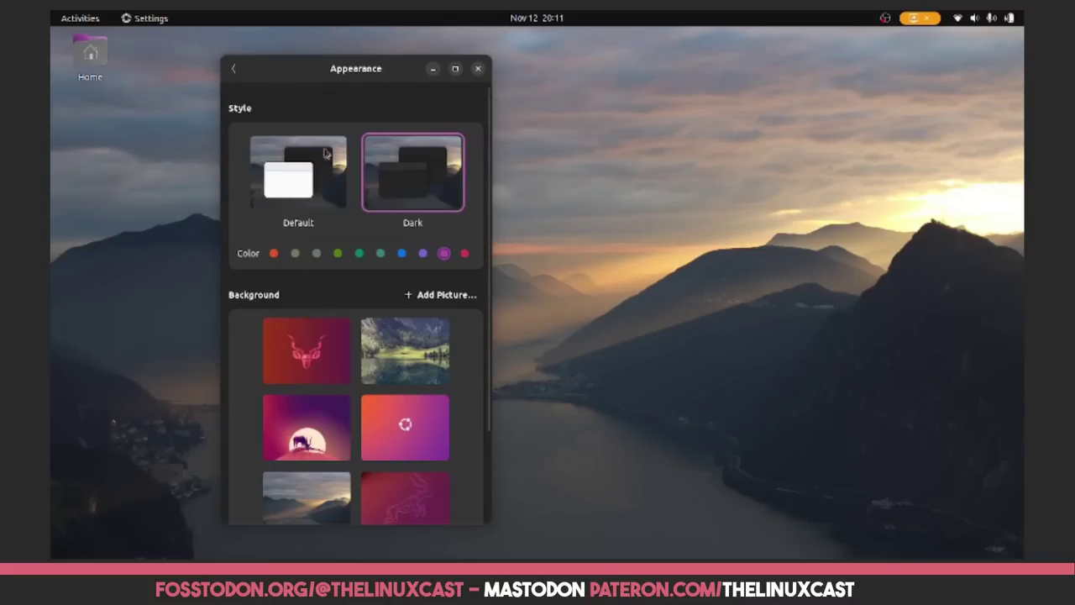
pyautogui.click(234, 69)
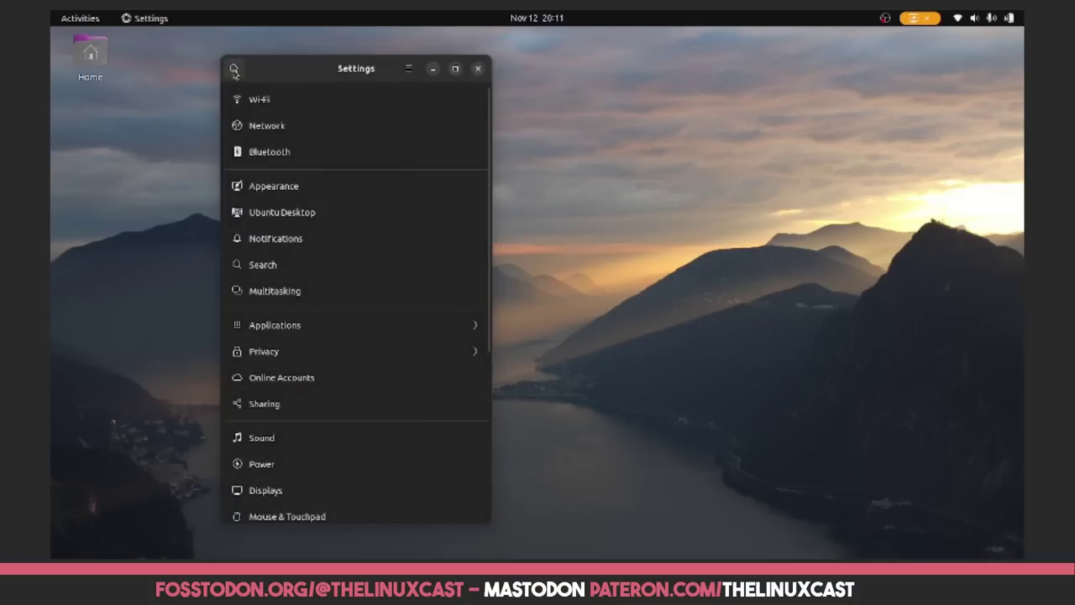
# Uncheck Include Unmounted Volumes in Ubuntu Desktop's dock behavior, then widen the window for split view
pyautogui.click(311, 215)
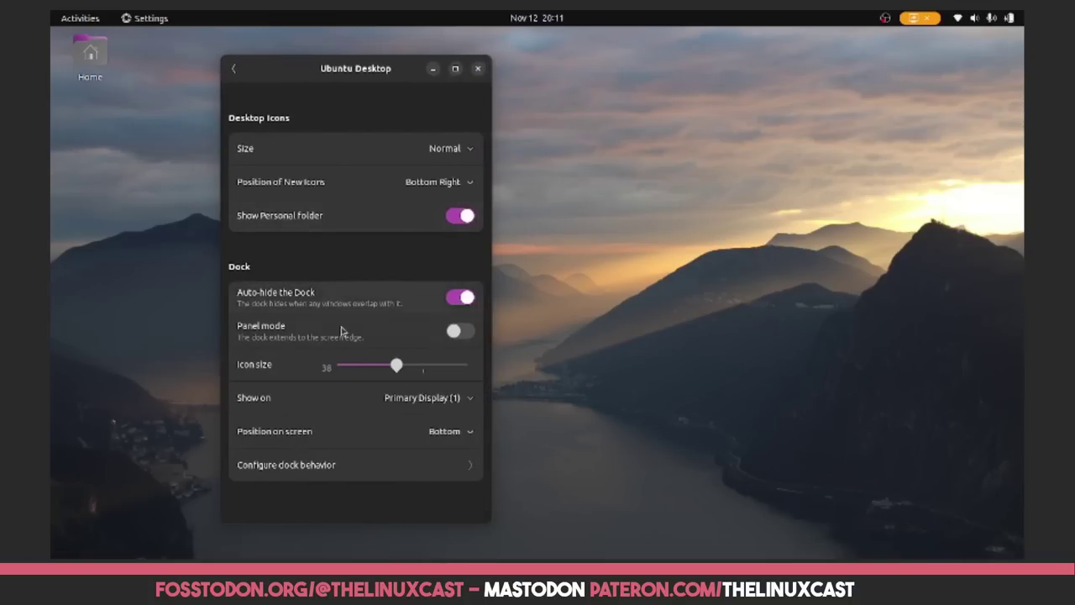
pyautogui.click(353, 467)
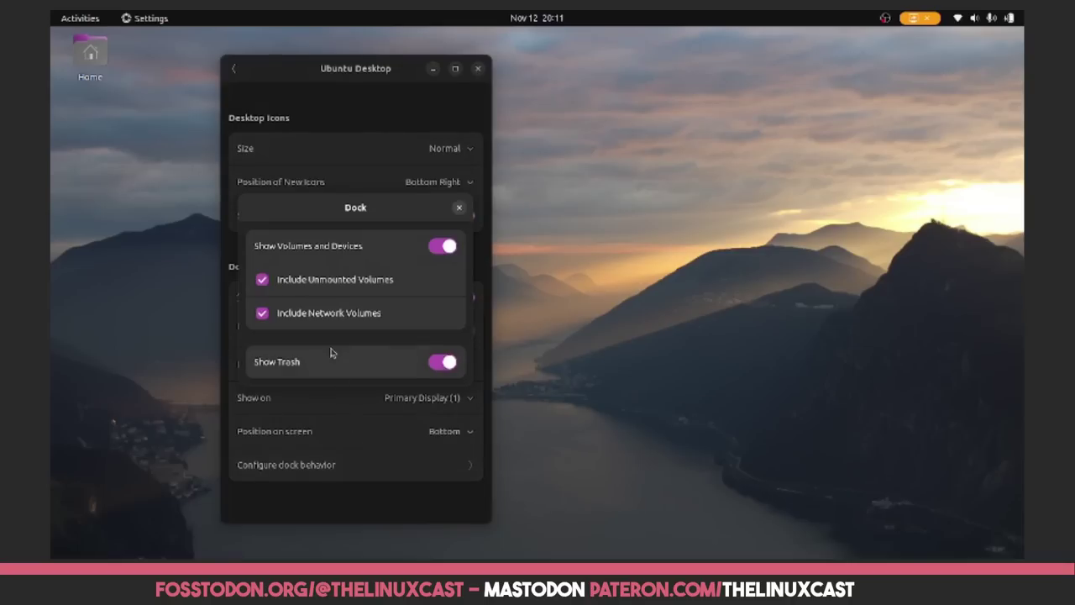
pyautogui.click(344, 289)
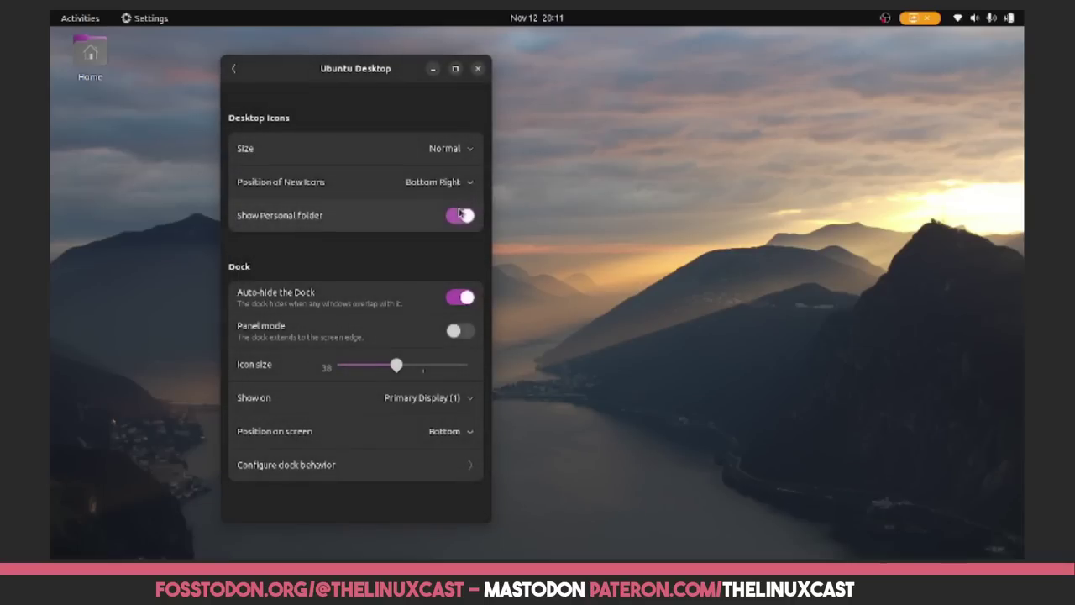
pyautogui.click(233, 70)
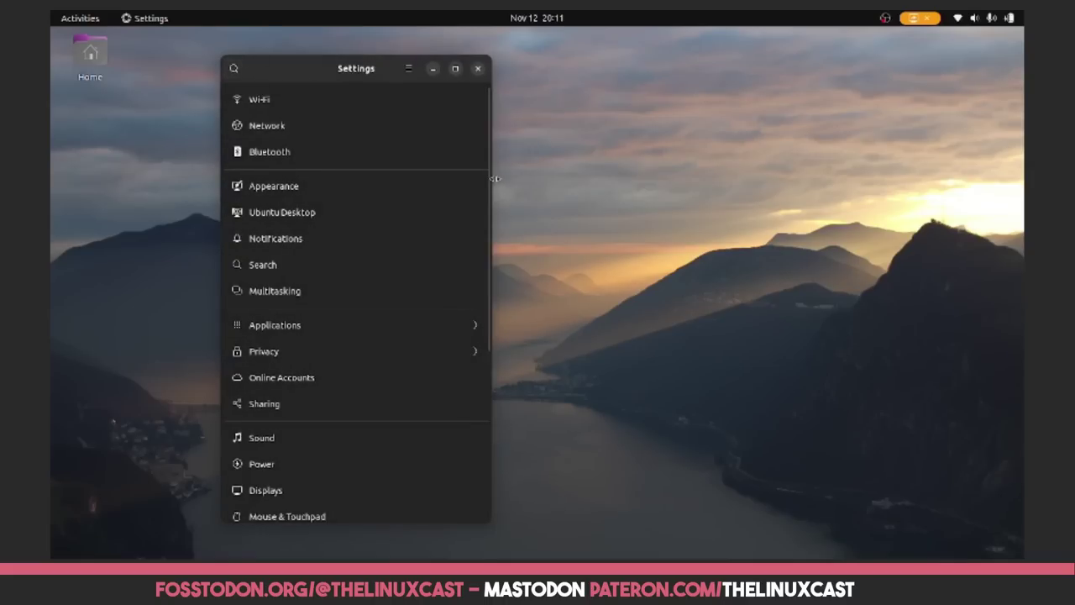
pyautogui.moveTo(493, 179); pyautogui.dragTo(876, 183)
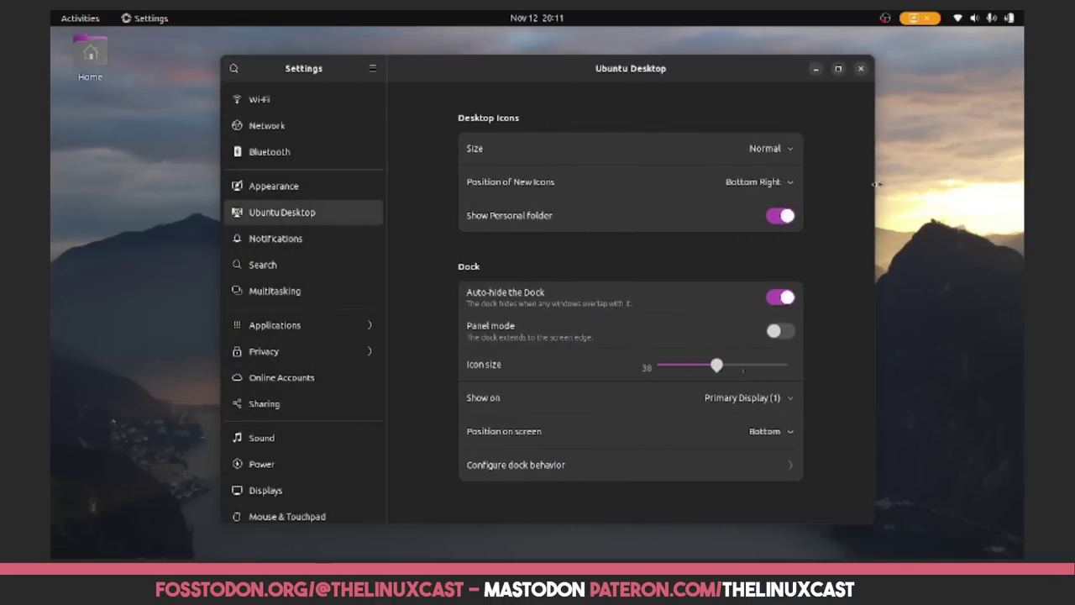
# In Applications, browse the Backups, Calculator and LibreOffice Calc notification settings
pyautogui.click(315, 330)
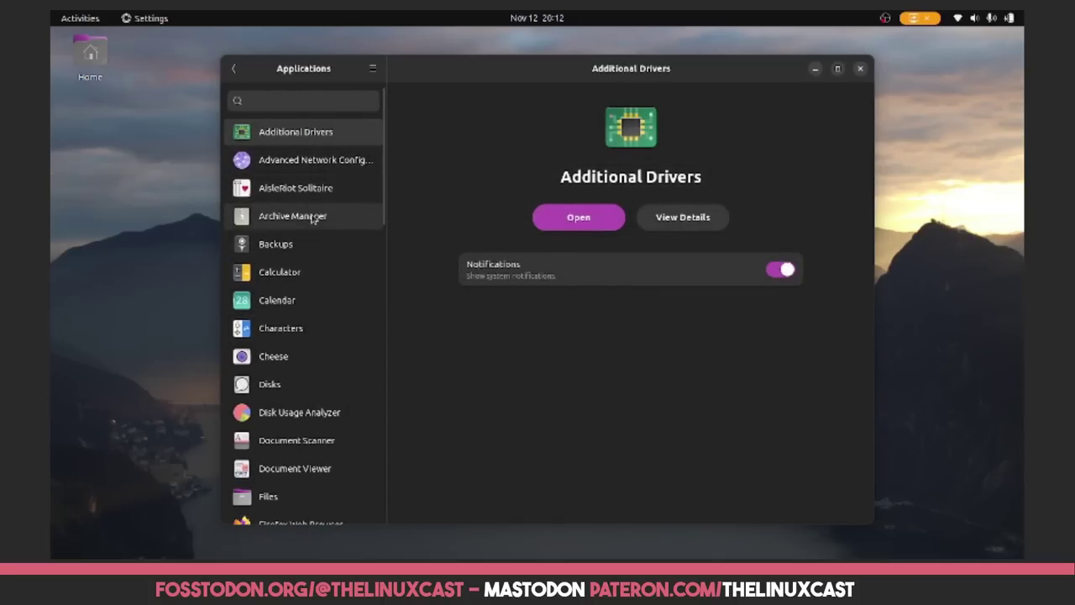
pyautogui.click(311, 244)
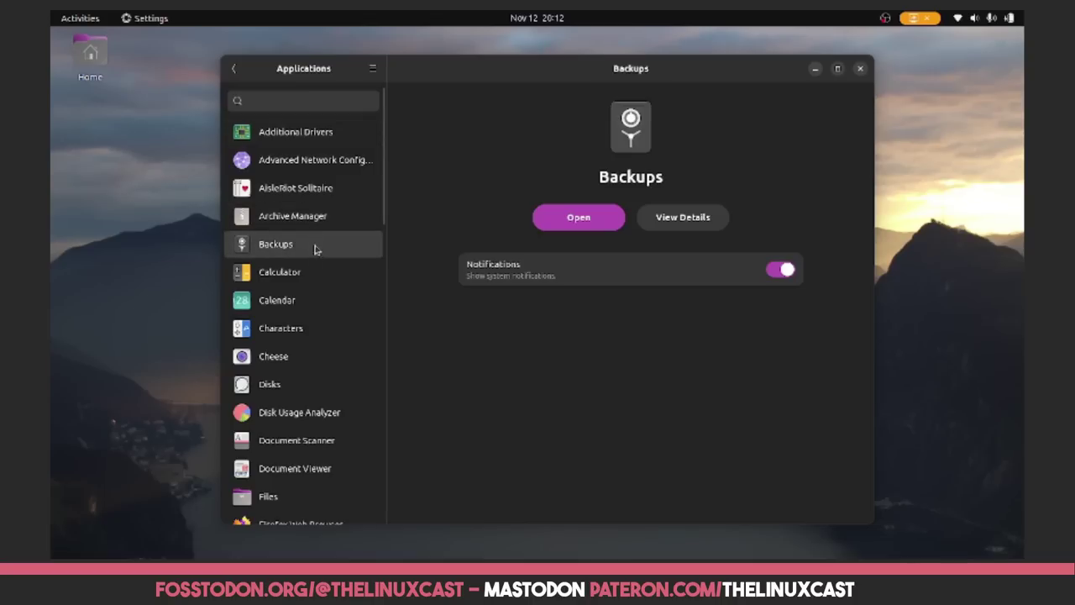
pyautogui.click(314, 275)
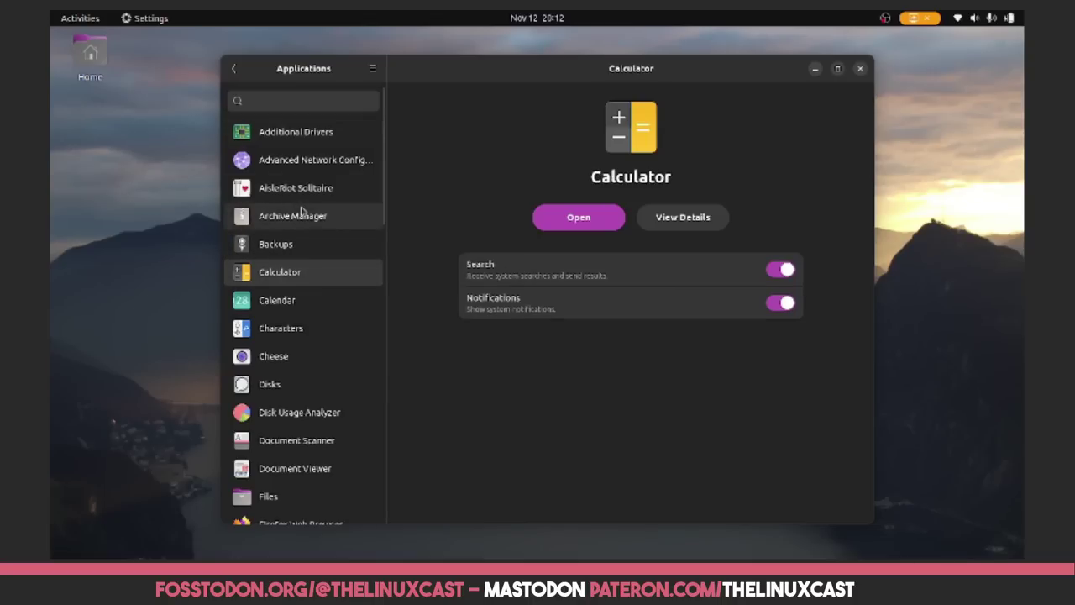
pyautogui.scroll(-7, 302, 210)
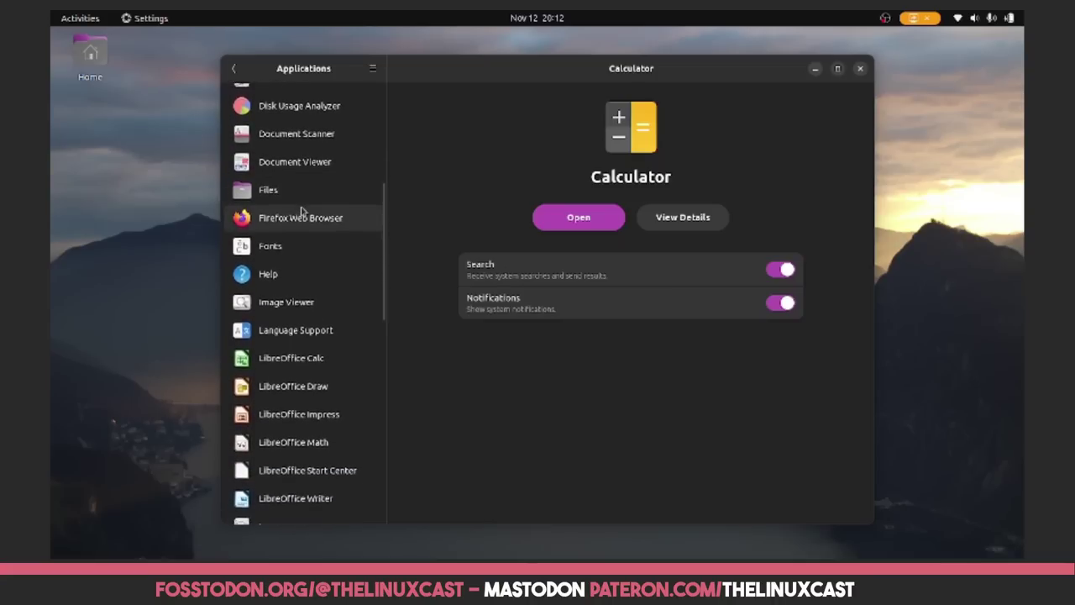
pyautogui.scroll(-5, 302, 212)
pyautogui.click(302, 211)
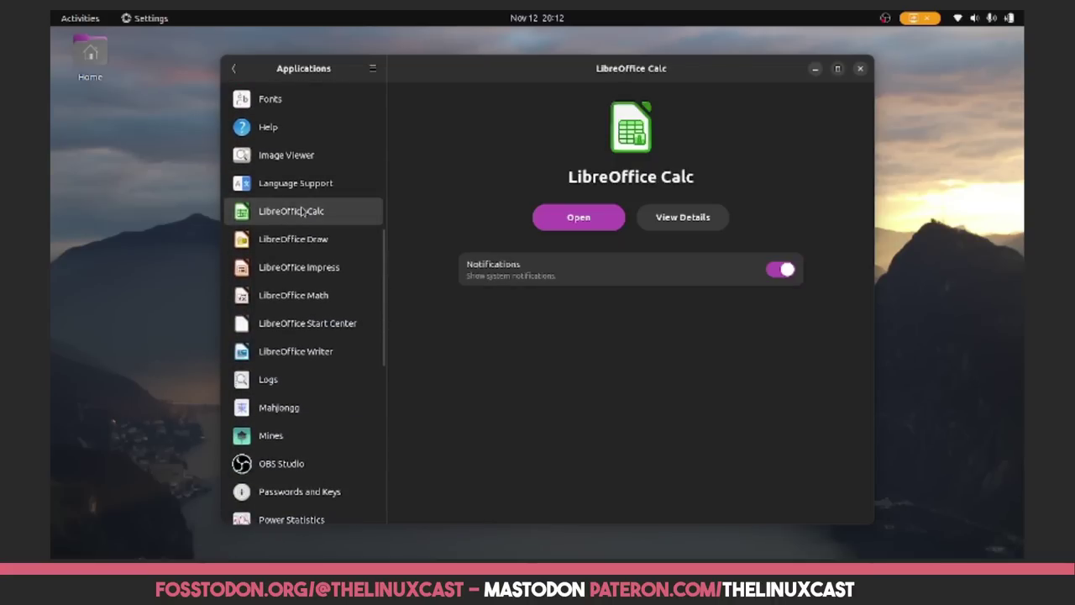
pyautogui.scroll(-6, 303, 211)
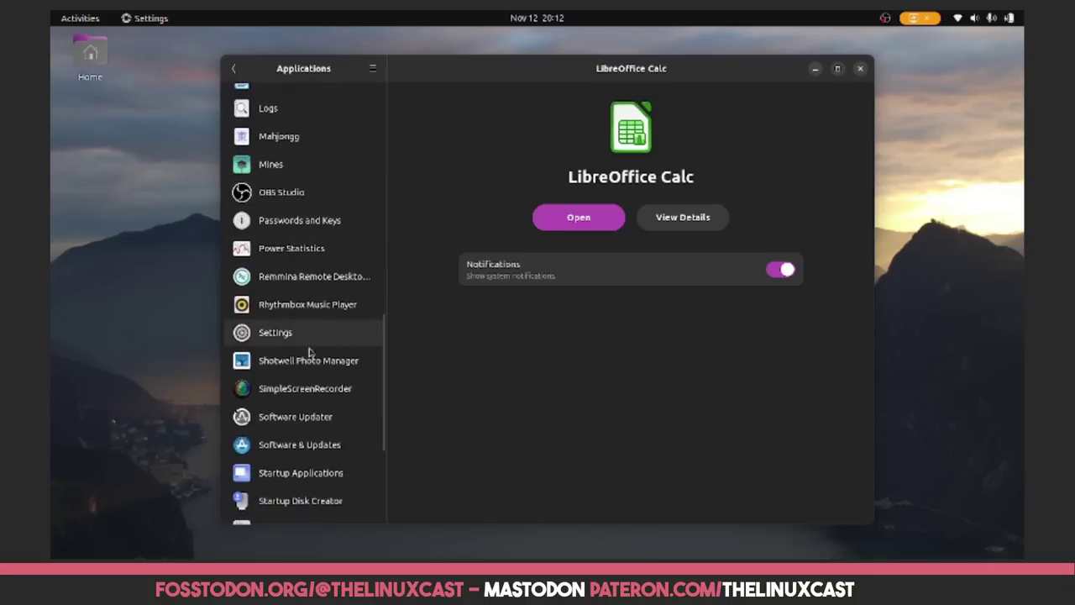
# View SimpleScreenRecorder's store details, check Shotwell and Settings, then return to the main panel list
pyautogui.click(316, 388)
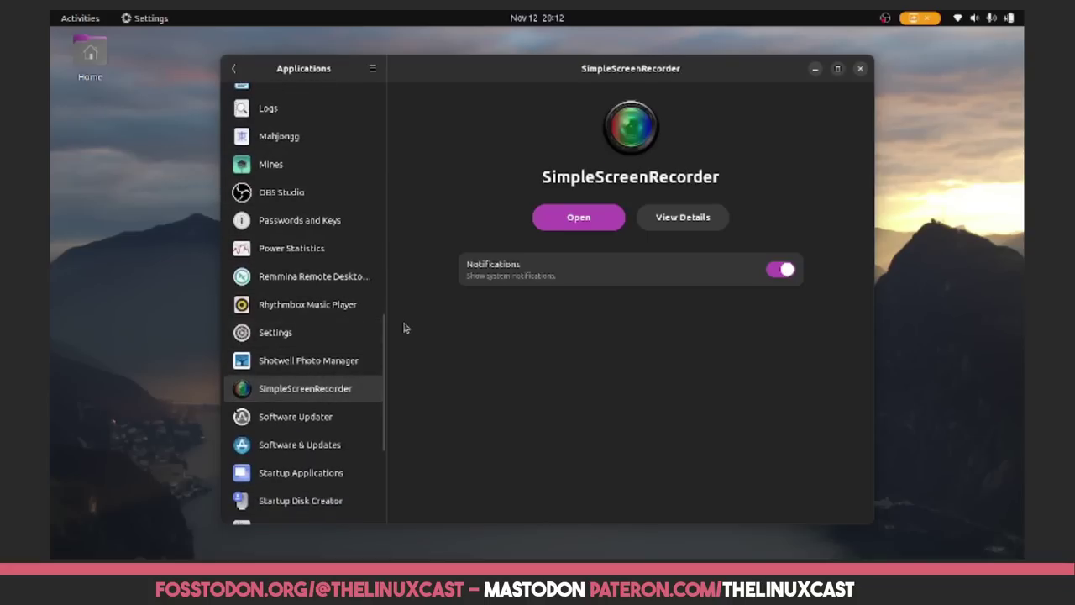
pyautogui.click(681, 217)
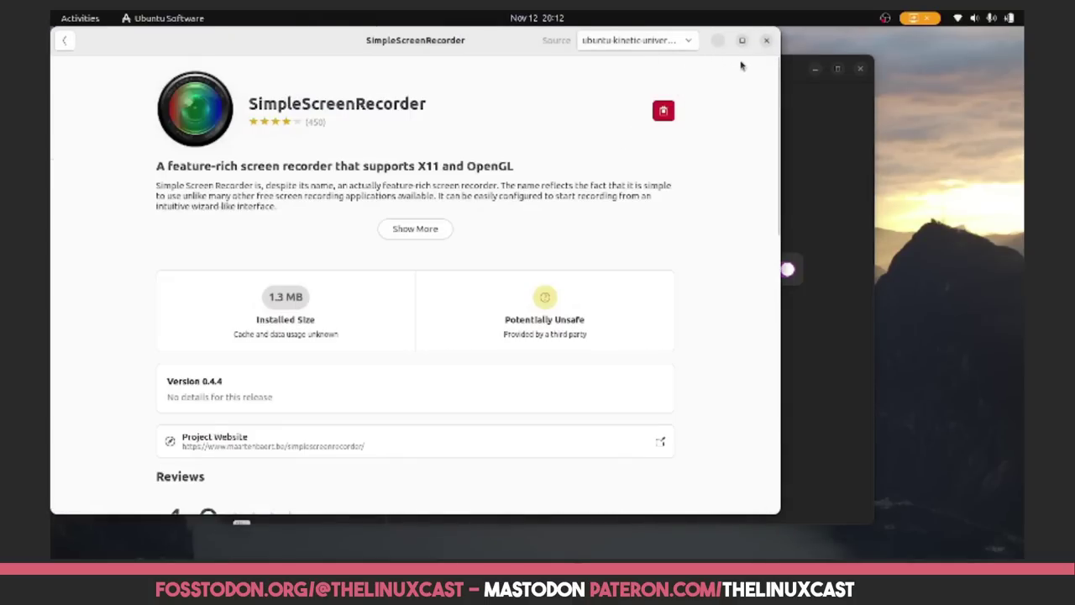
pyautogui.click(767, 42)
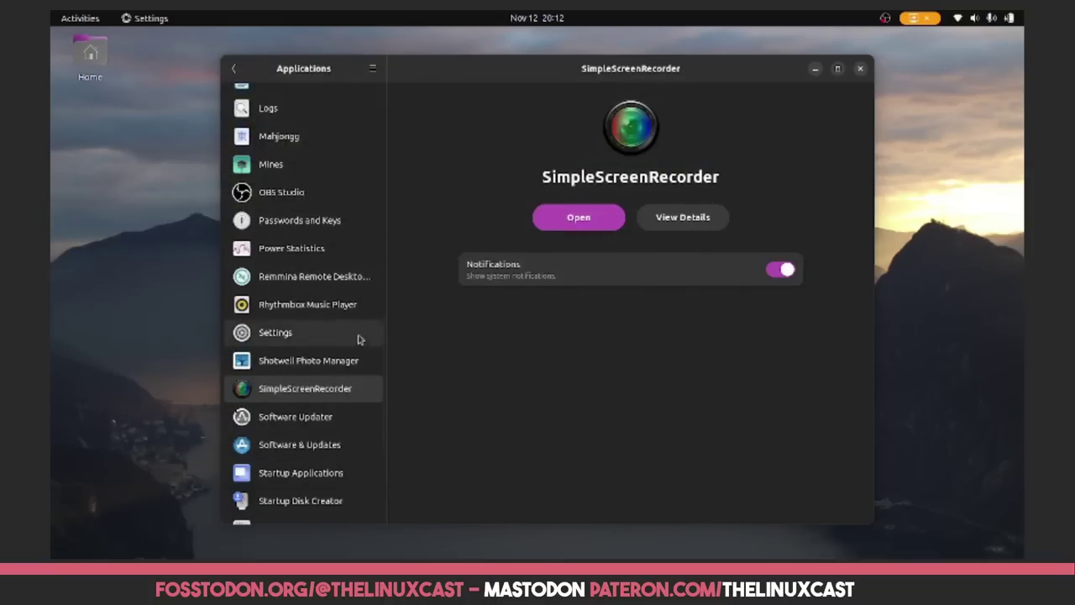
pyautogui.click(317, 361)
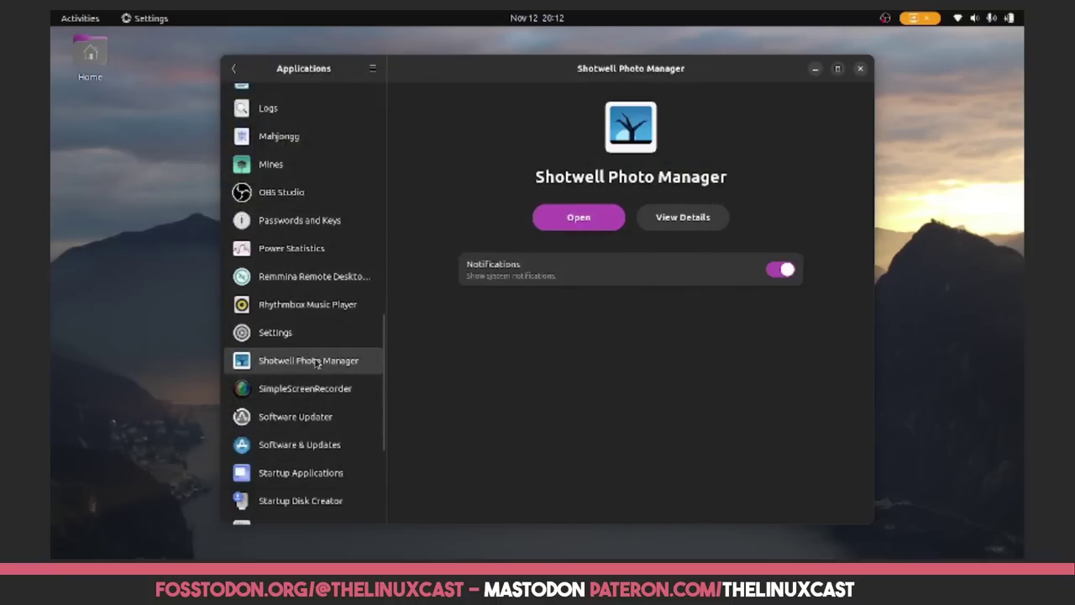
pyautogui.click(306, 337)
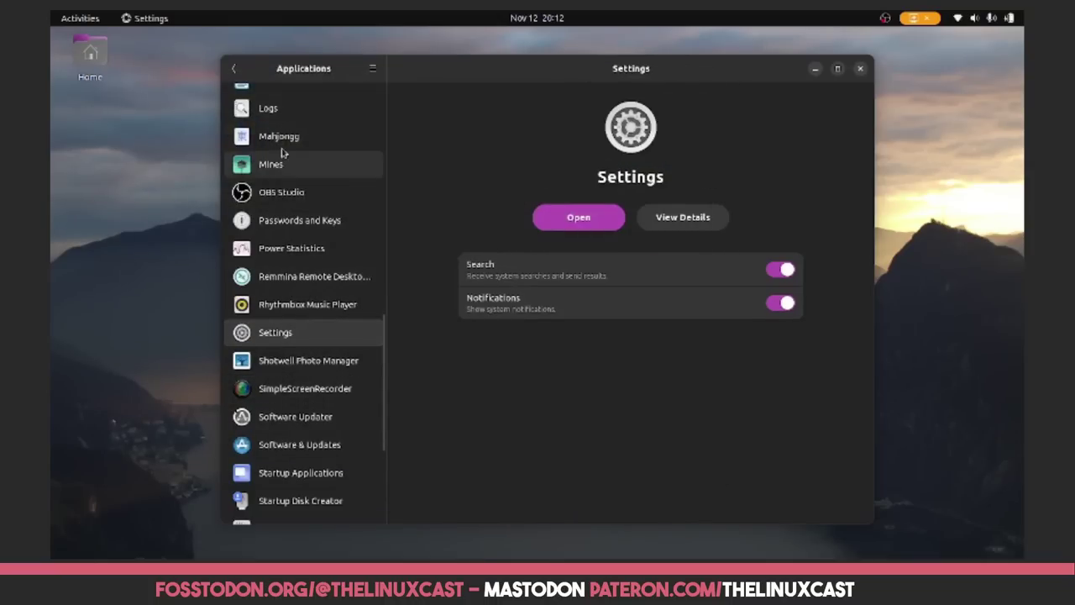
pyautogui.click(236, 71)
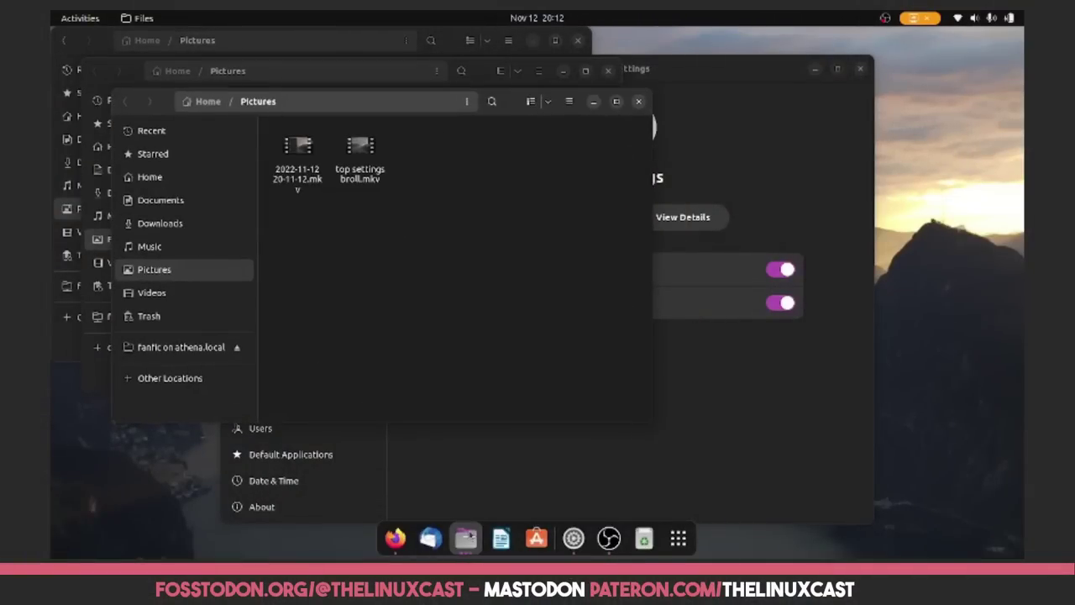
# Spread the Files windows in the overview, return to the desktop, and close the front Pictures window
pyautogui.click(468, 542)
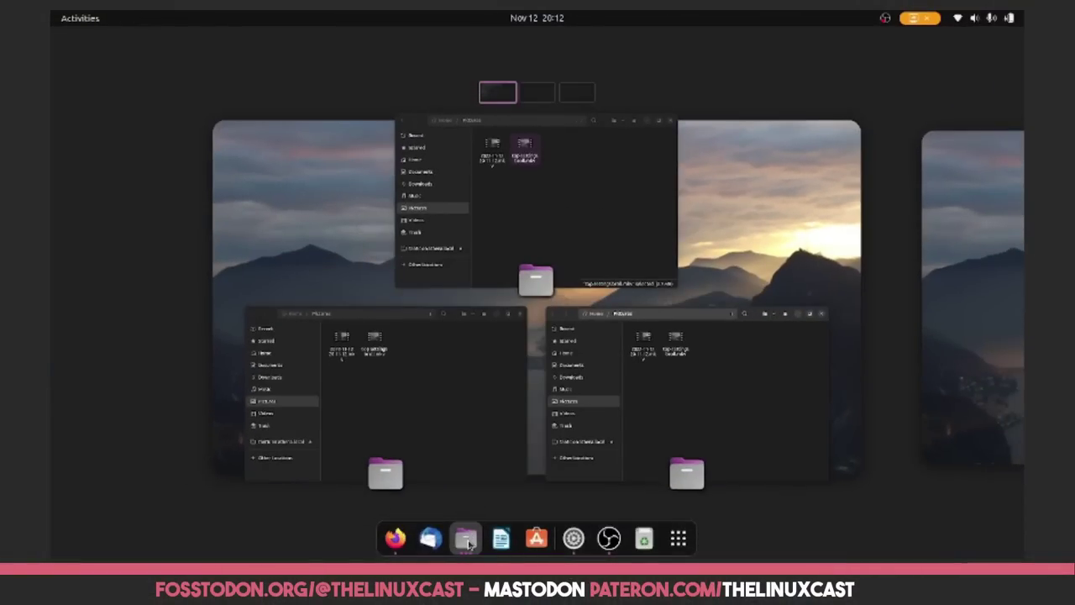
pyautogui.click(467, 542)
pyautogui.click(467, 542)
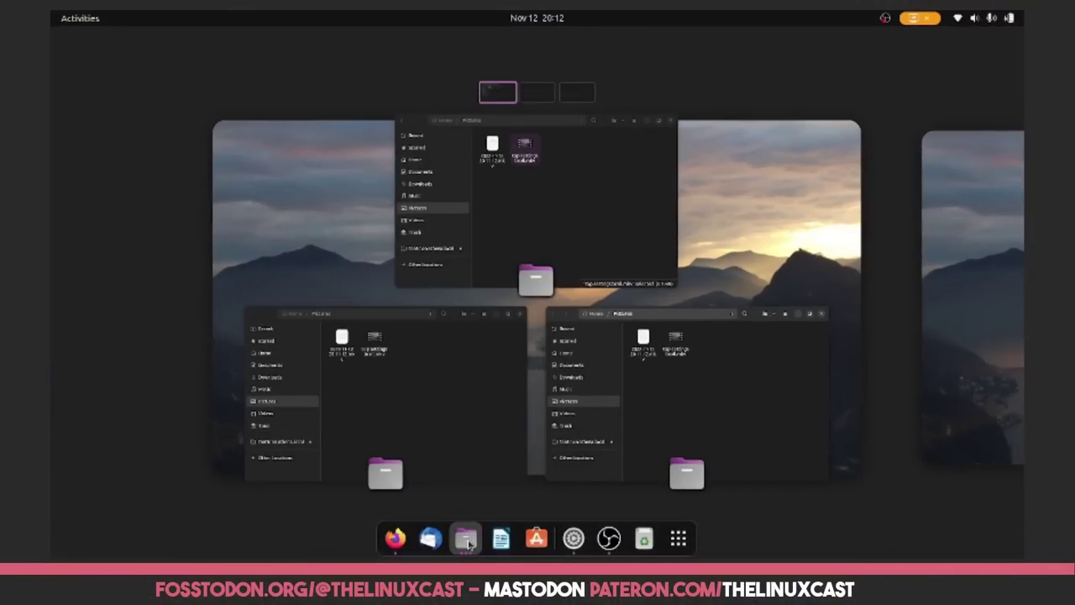
pyautogui.click(468, 542)
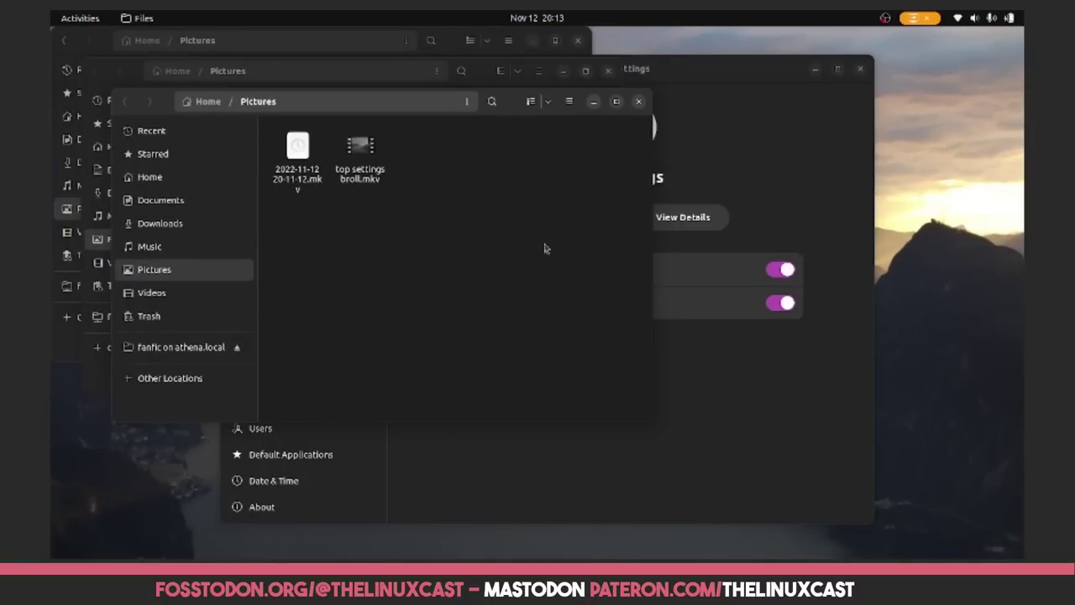
pyautogui.click(640, 101)
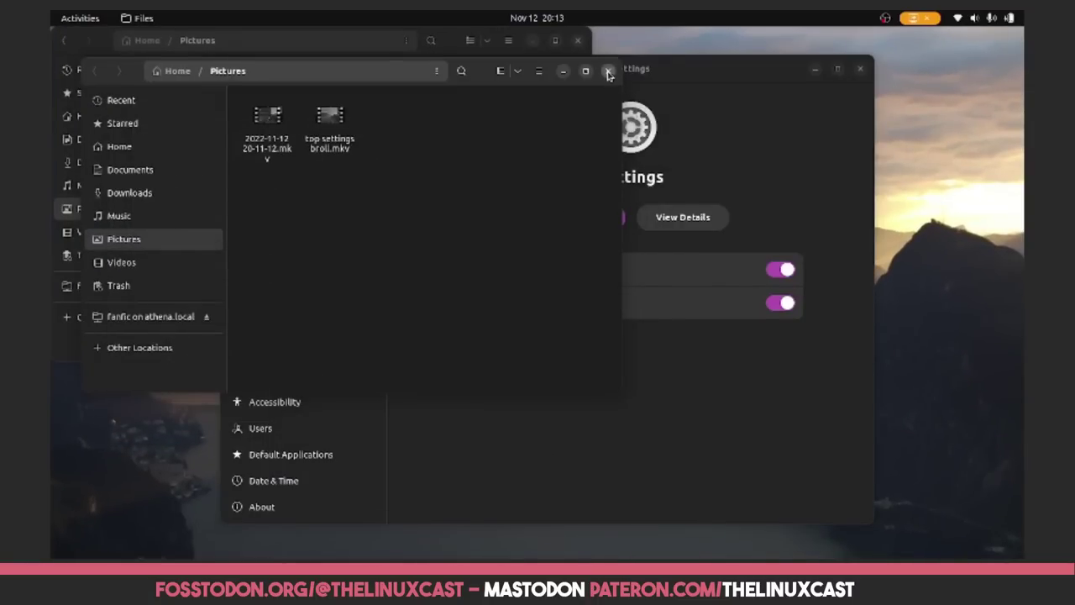
# Close another duplicate Files window, narrow the remaining one, and open the Videos folder
pyautogui.click(610, 72)
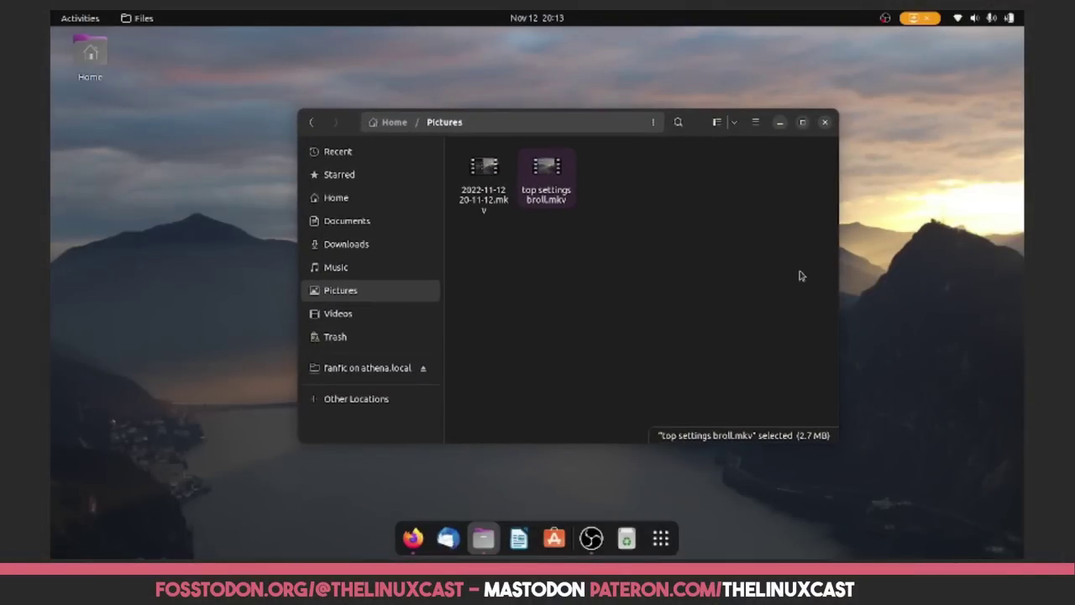
pyautogui.moveTo(840, 281); pyautogui.dragTo(813, 267)
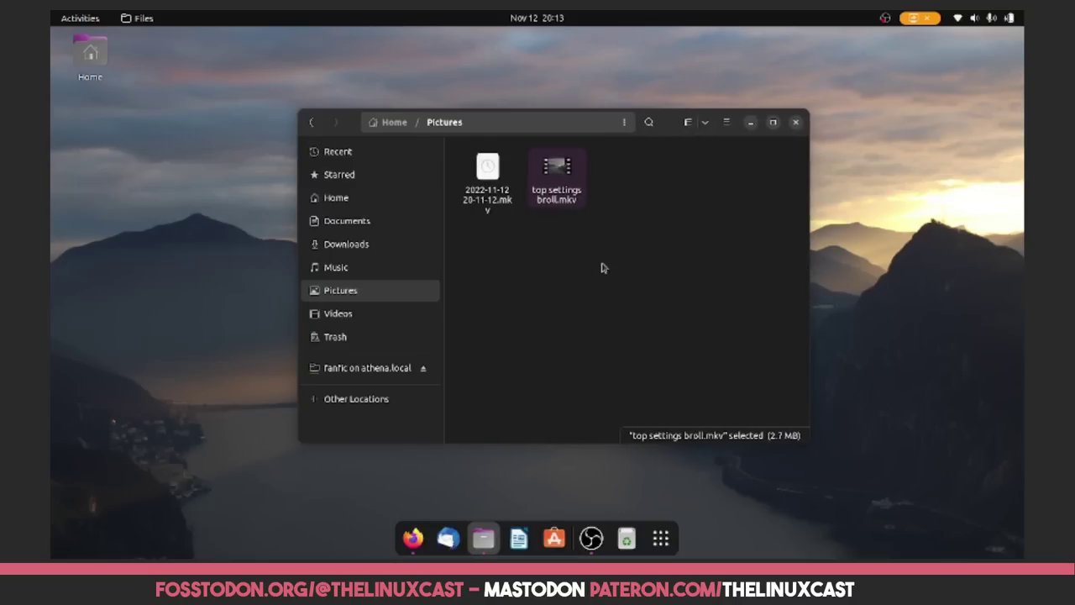
pyautogui.click(368, 313)
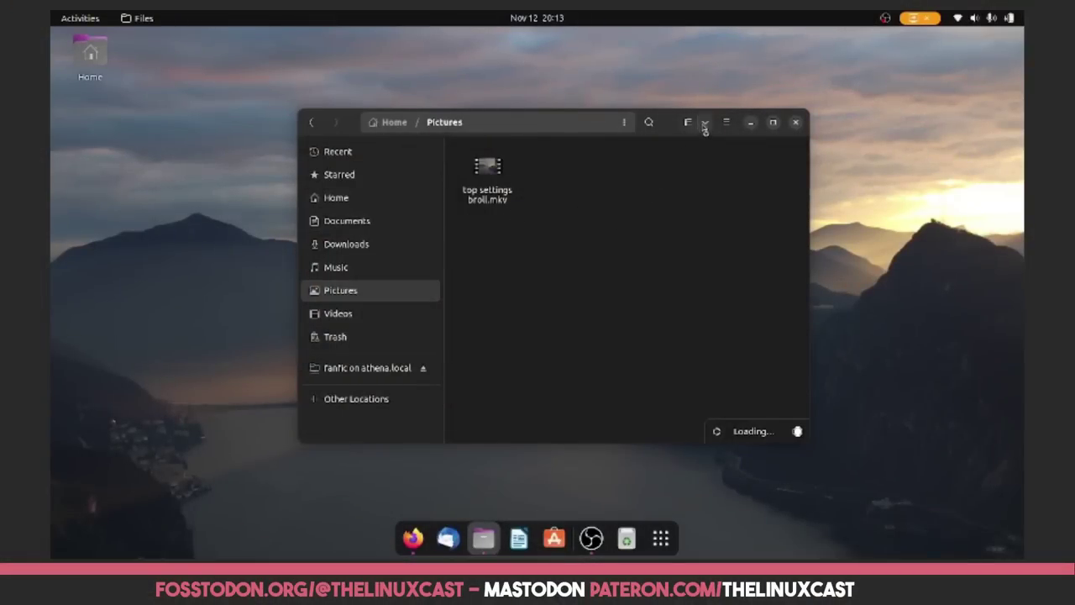
# Look at the sort options, switch to List View, then back to Grid View
pyautogui.click(706, 124)
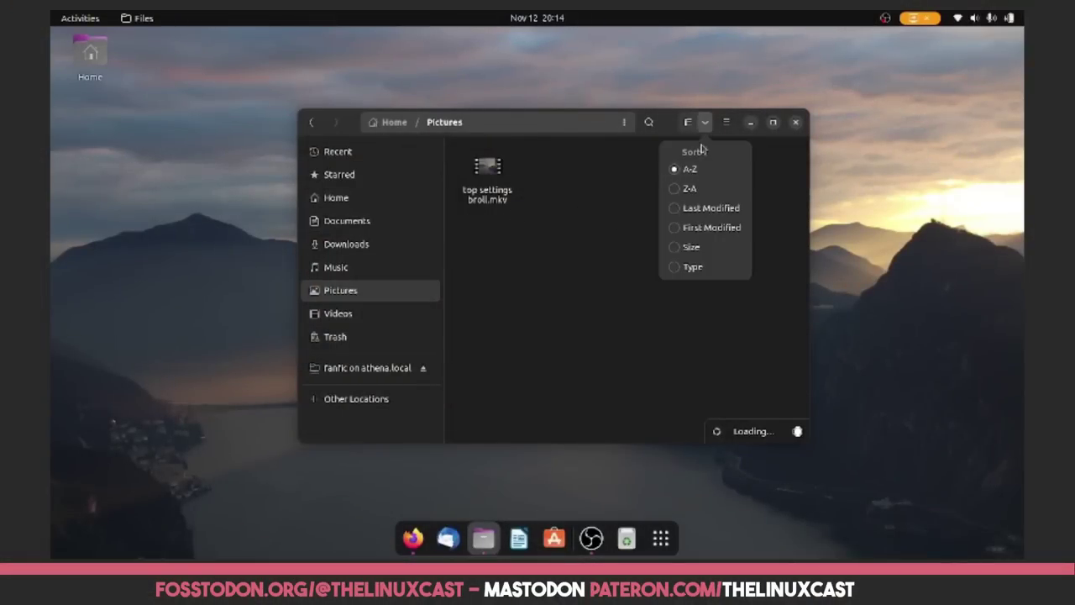
pyautogui.click(708, 126)
pyautogui.click(688, 124)
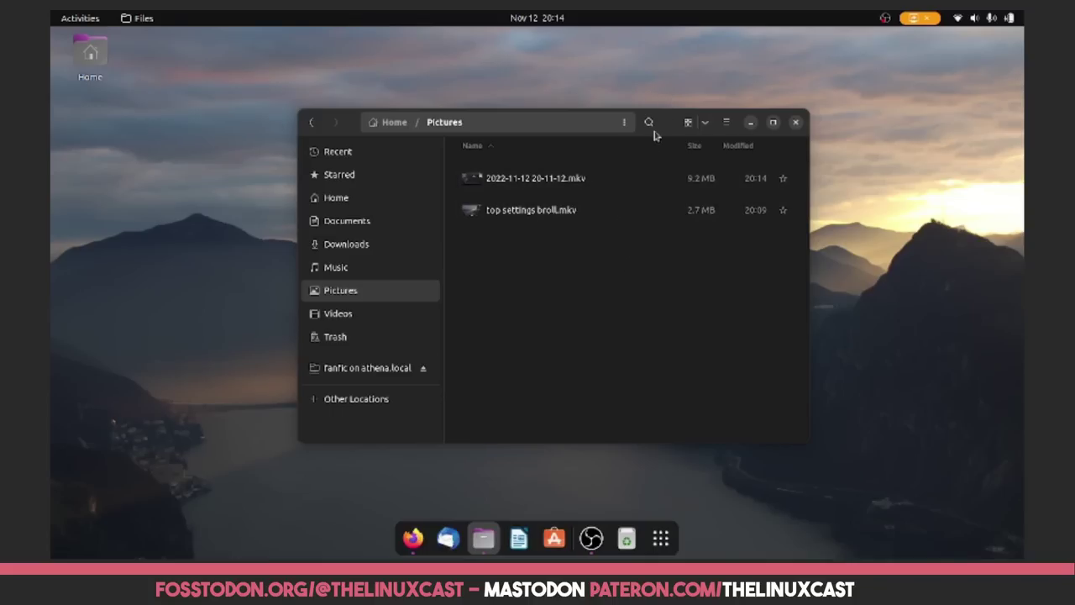
pyautogui.click(689, 122)
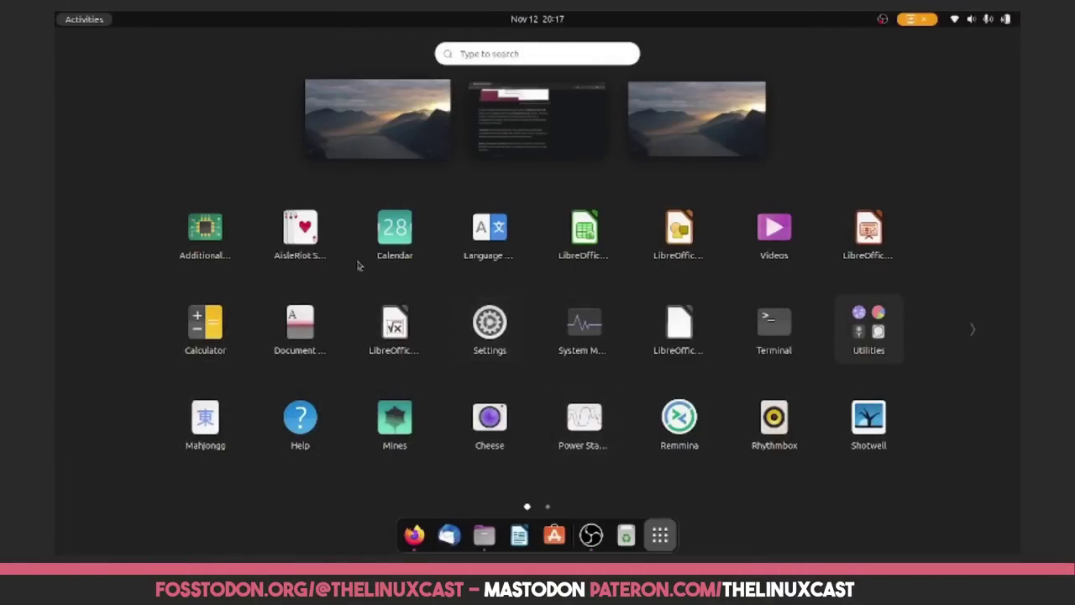
# Launch Calendar, then minimize and restore its window
pyautogui.click(407, 243)
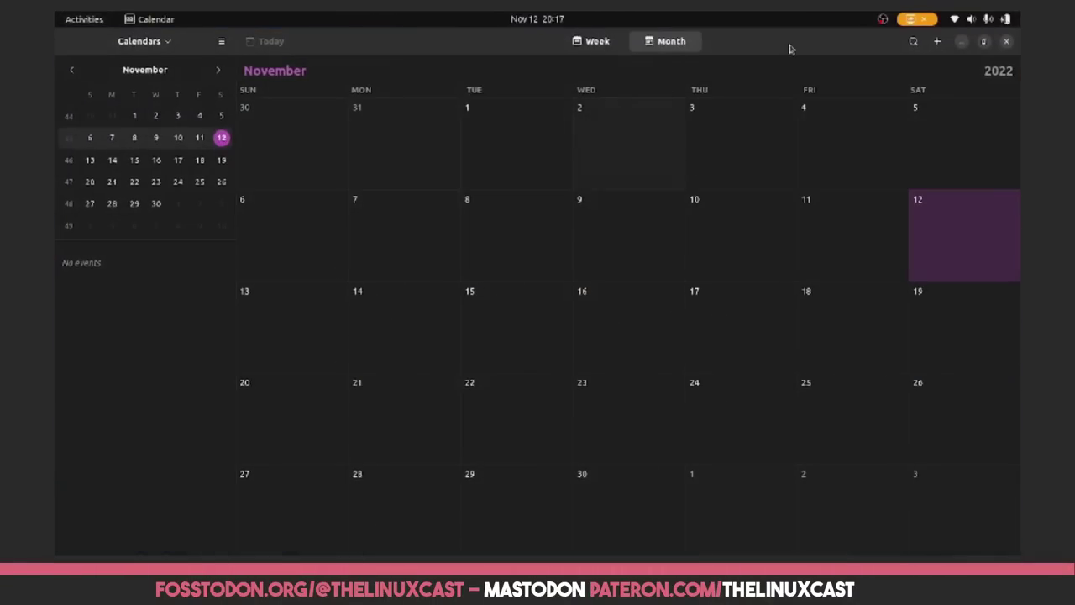
pyautogui.click(960, 44)
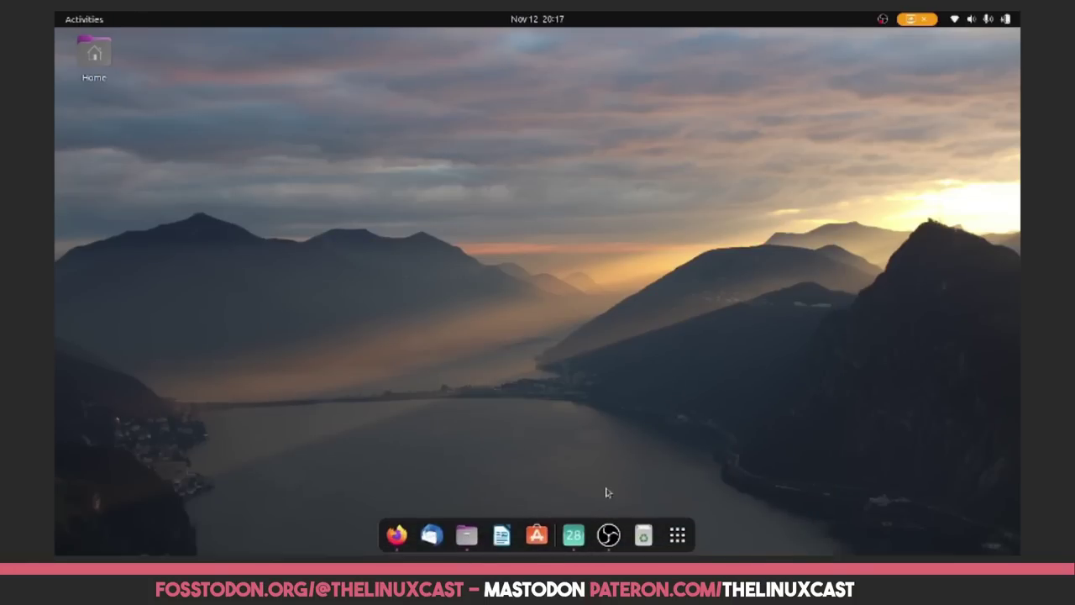
pyautogui.click(574, 535)
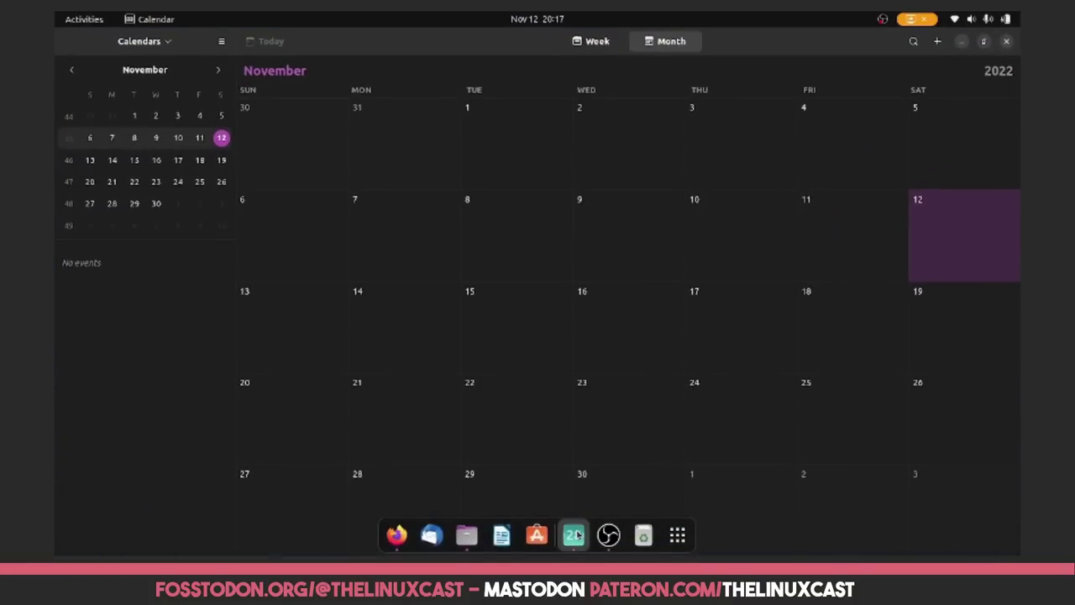
# View About Calendar showing version 43.0, dismiss it, and close Calendar
pyautogui.click(222, 50)
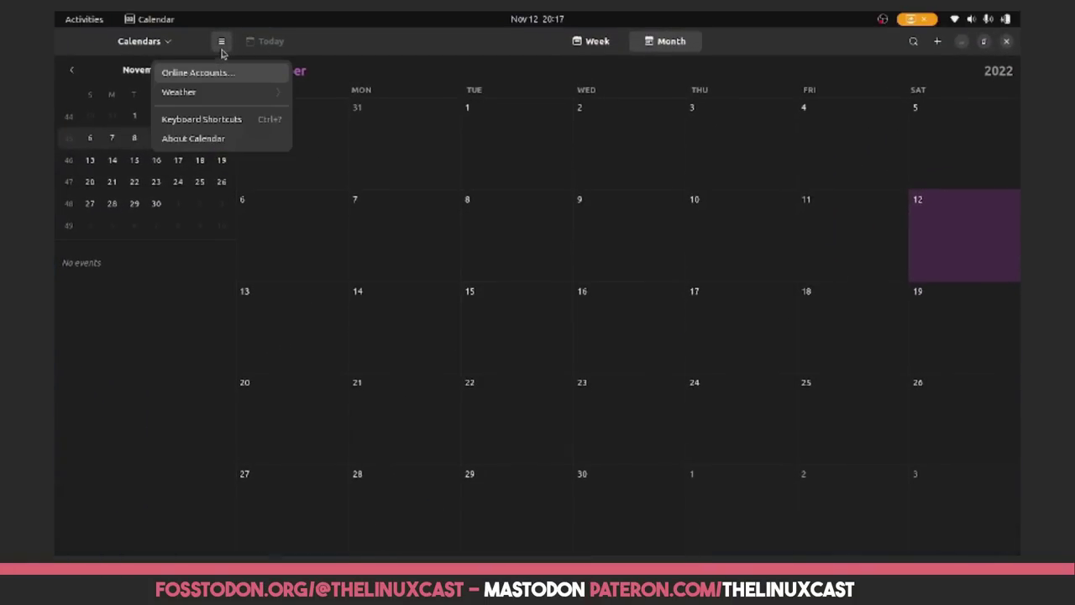
pyautogui.click(208, 139)
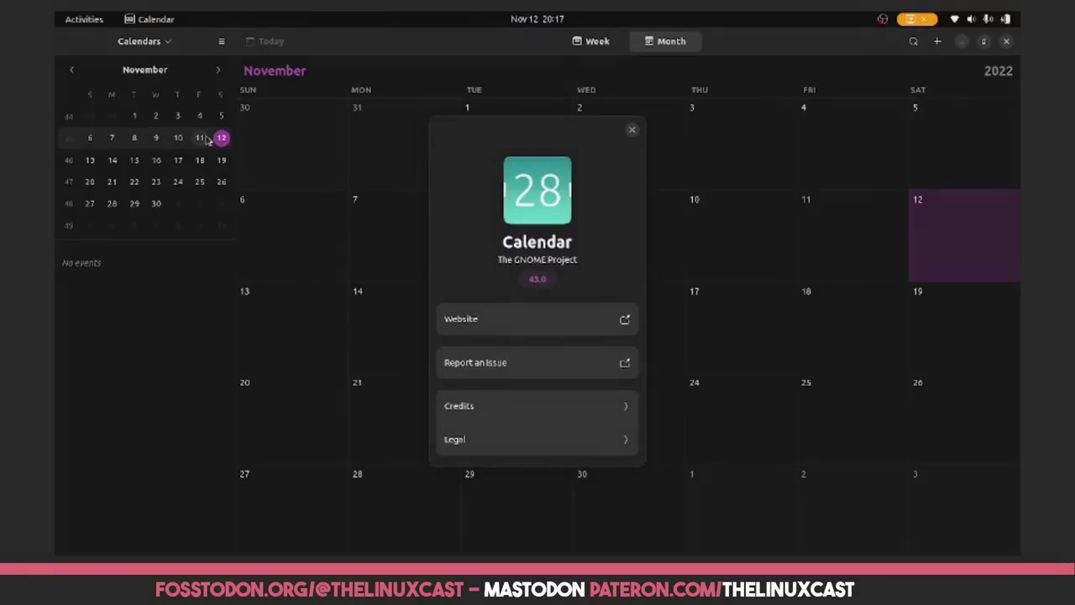
pyautogui.click(632, 132)
pyautogui.click(1005, 42)
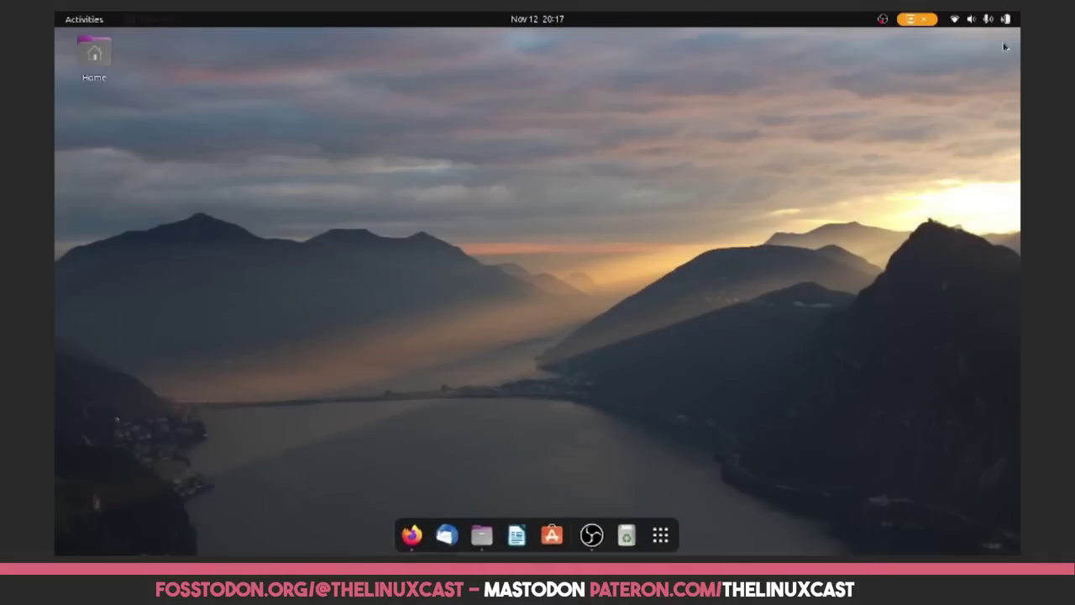
# Launch Videos from the app grid, open and close its main menu, then quit it
pyautogui.click(661, 535)
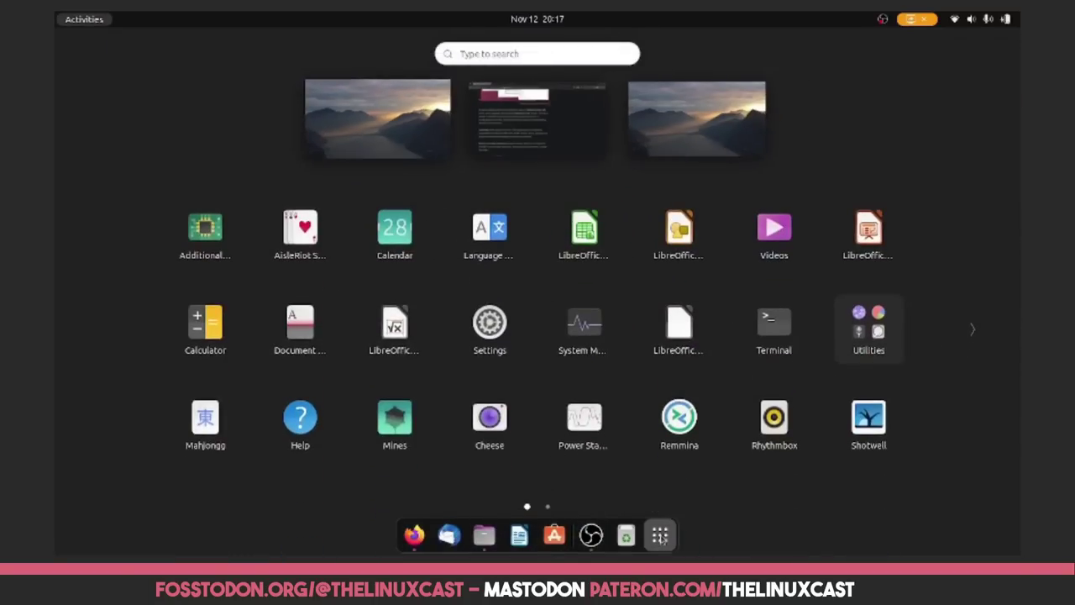
pyautogui.click(773, 242)
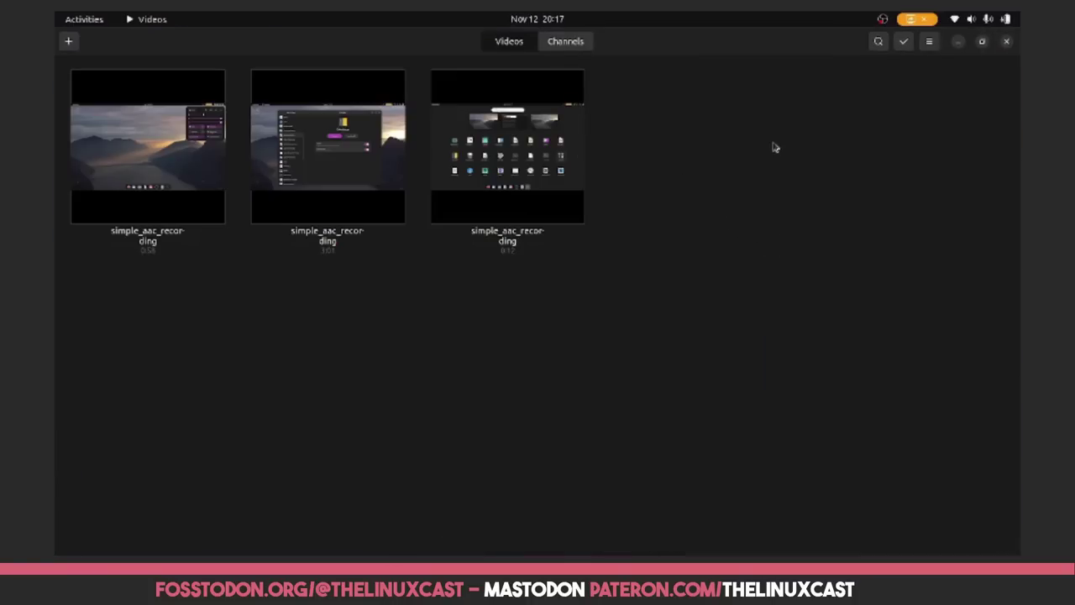
pyautogui.click(930, 42)
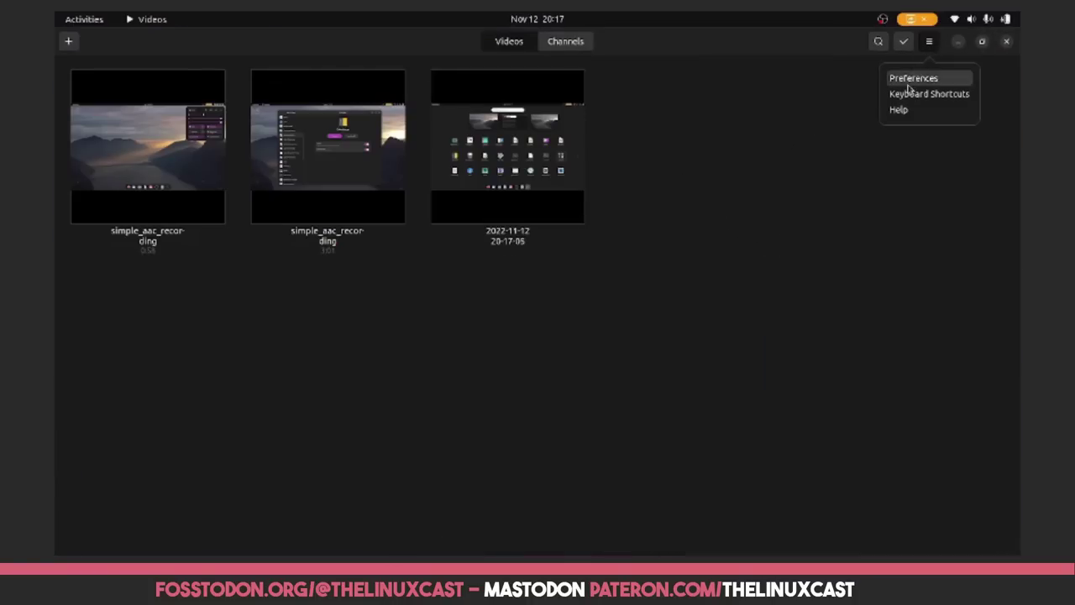
pyautogui.click(790, 108)
pyautogui.click(1007, 42)
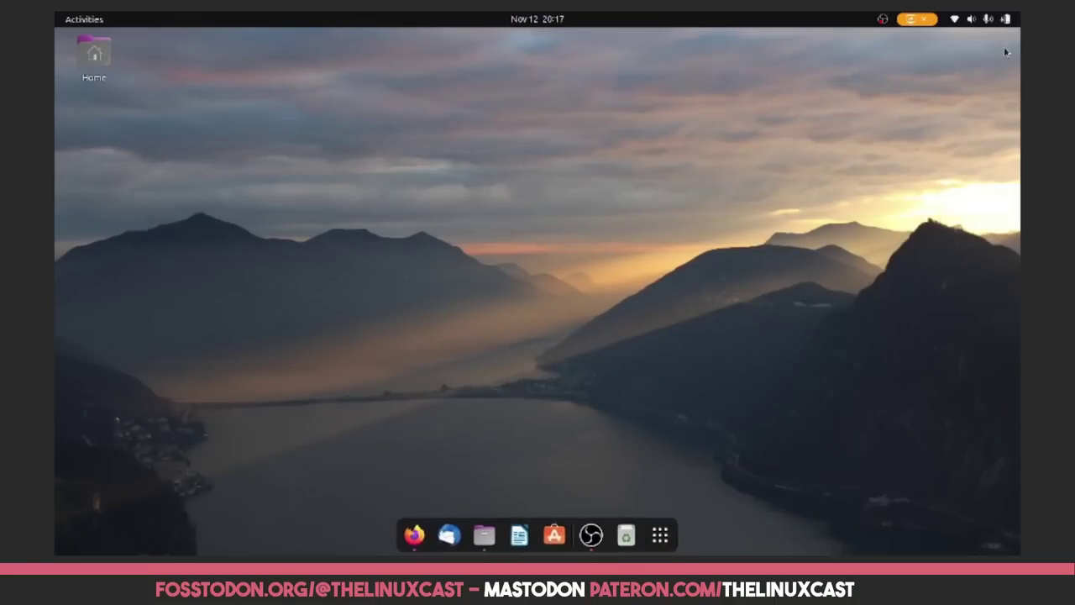
# Toggle the Activities overview with Super, ending with it open
pyautogui.press('super')
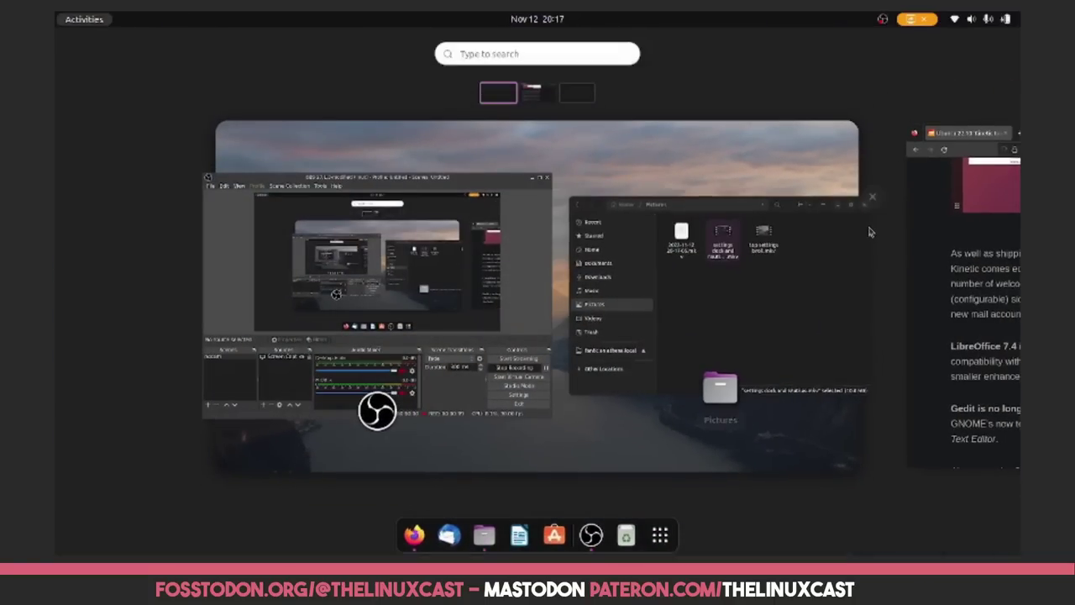
pyautogui.press('super')
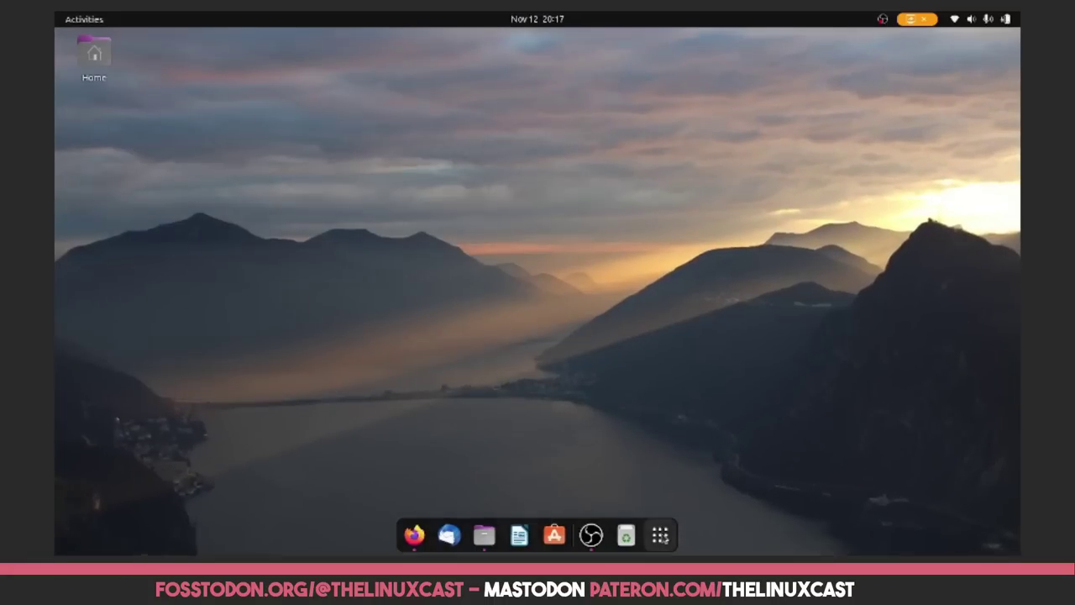
pyautogui.press('super')
pyautogui.click(661, 536)
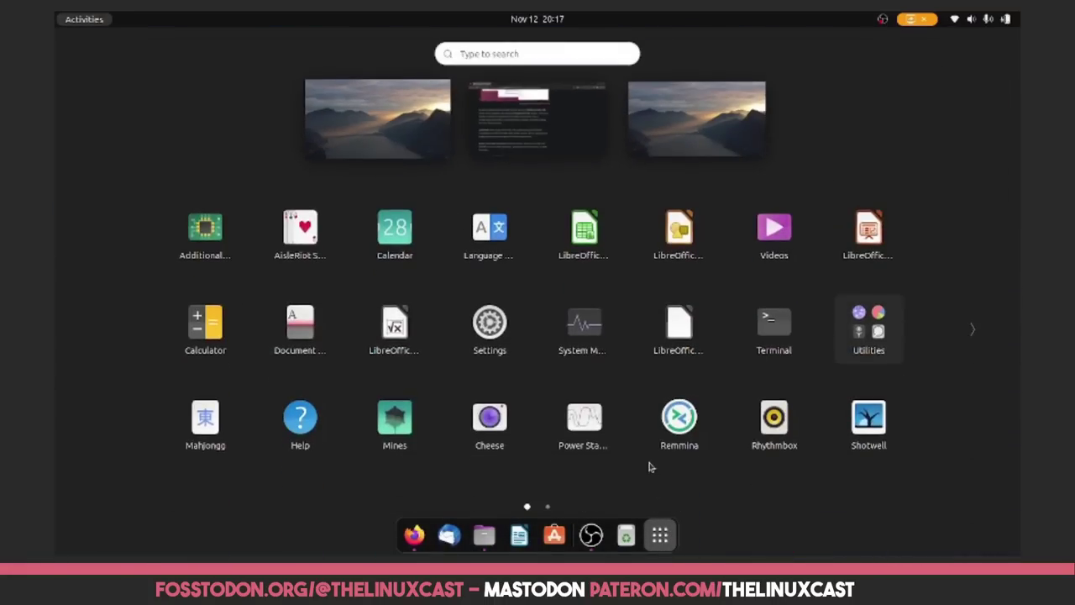
pyautogui.click(596, 339)
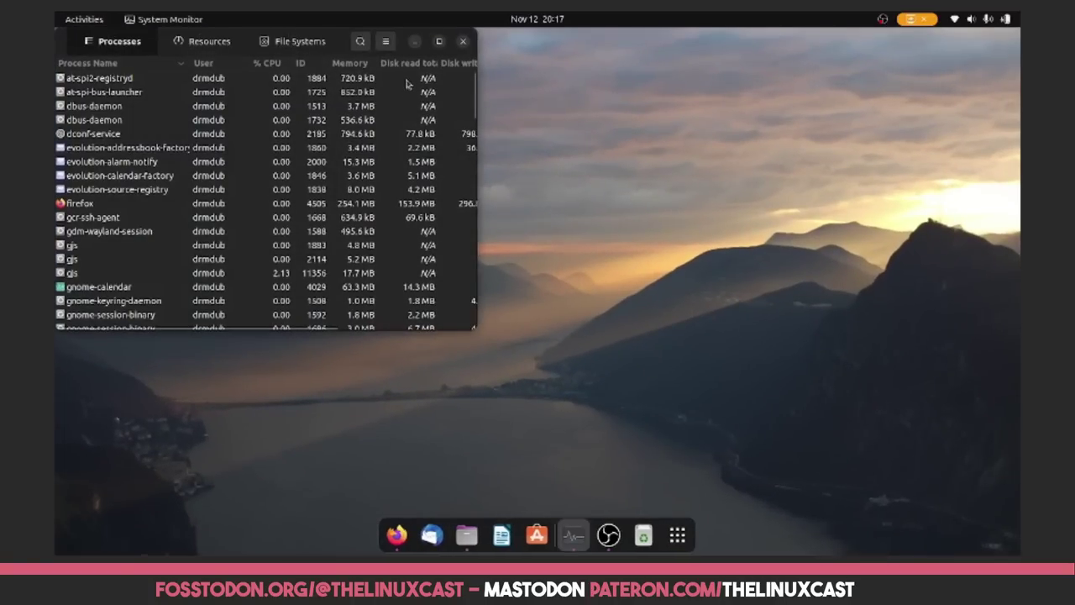
pyautogui.click(385, 41)
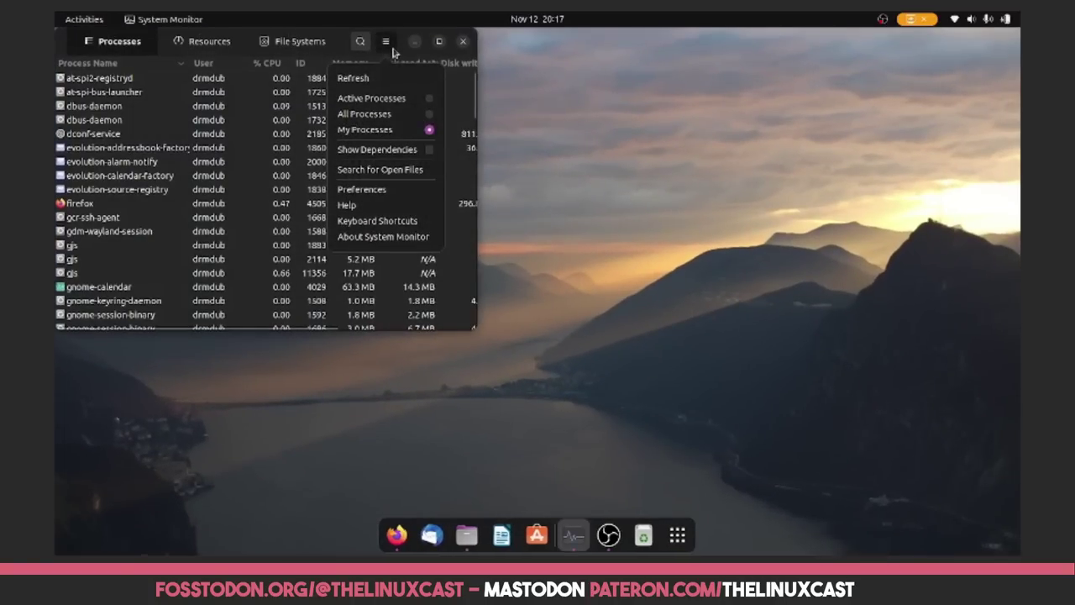
pyautogui.click(377, 191)
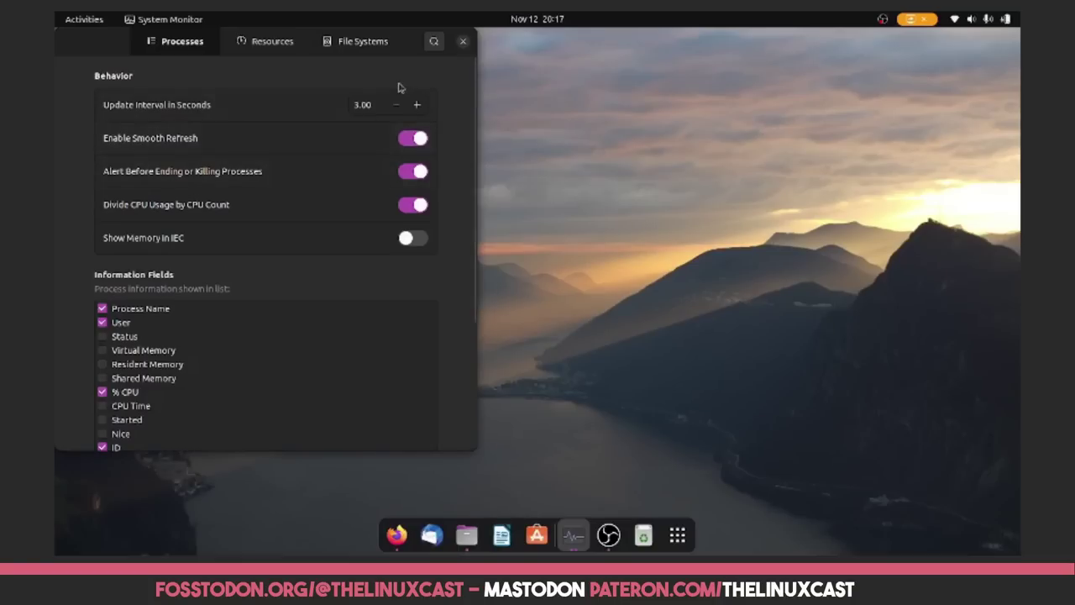
pyautogui.click(464, 43)
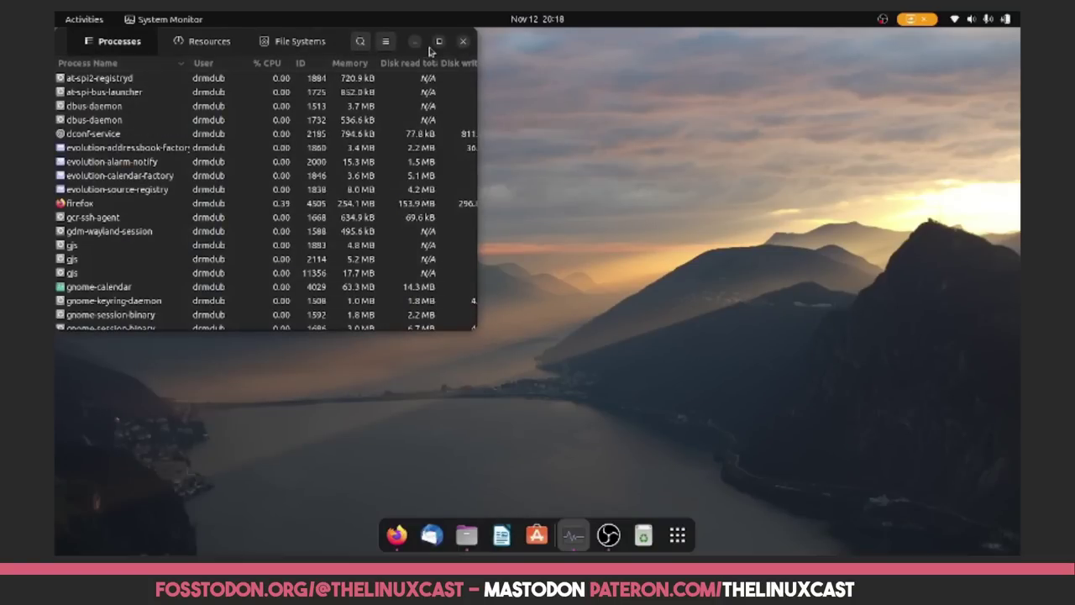
pyautogui.click(386, 41)
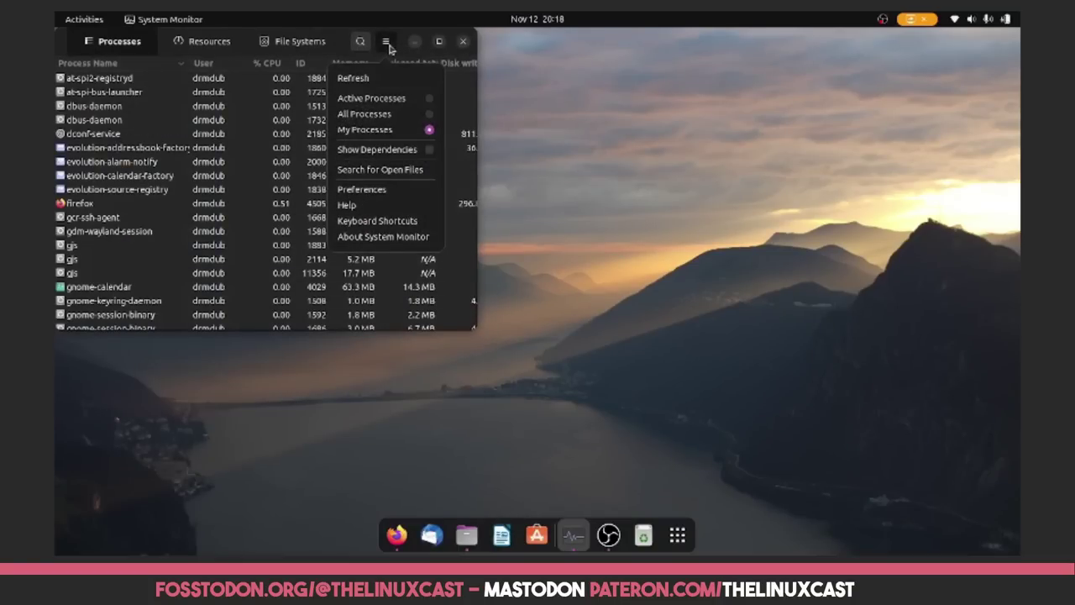
pyautogui.click(383, 237)
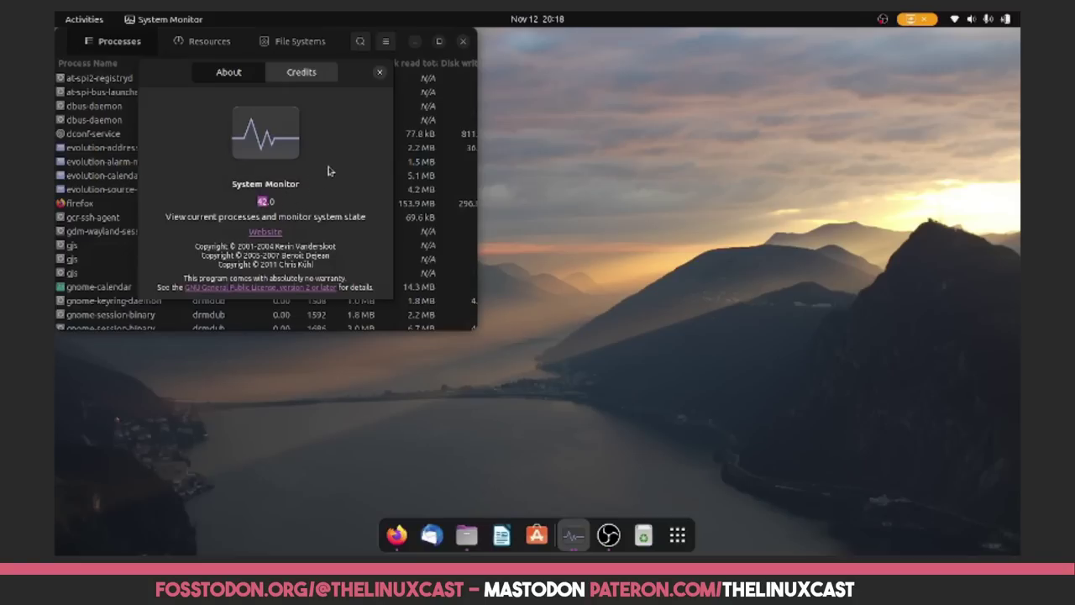
pyautogui.click(380, 74)
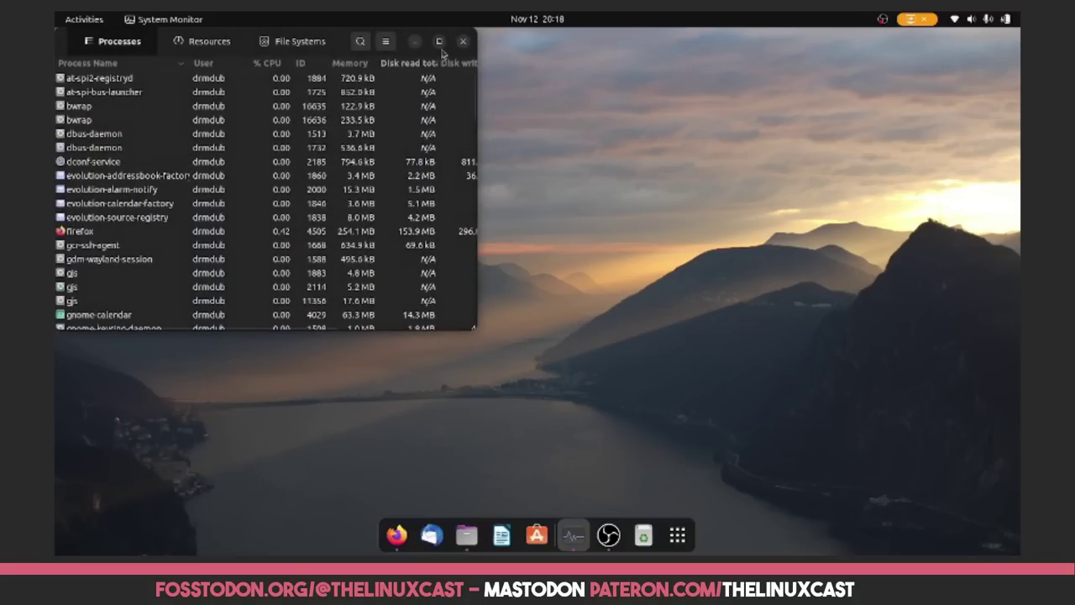
pyautogui.click(463, 41)
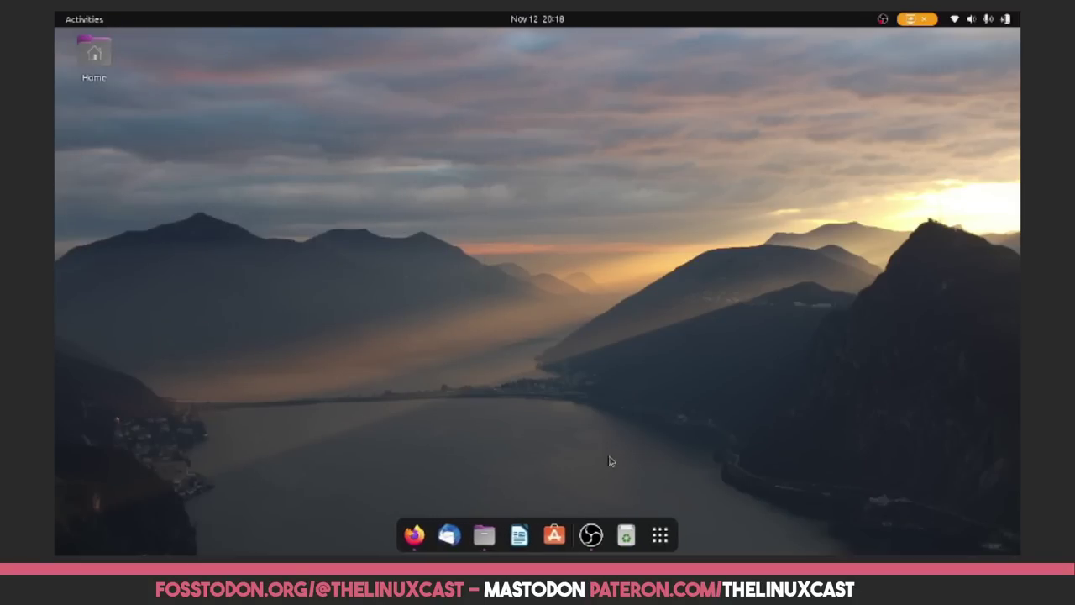
pyautogui.click(659, 536)
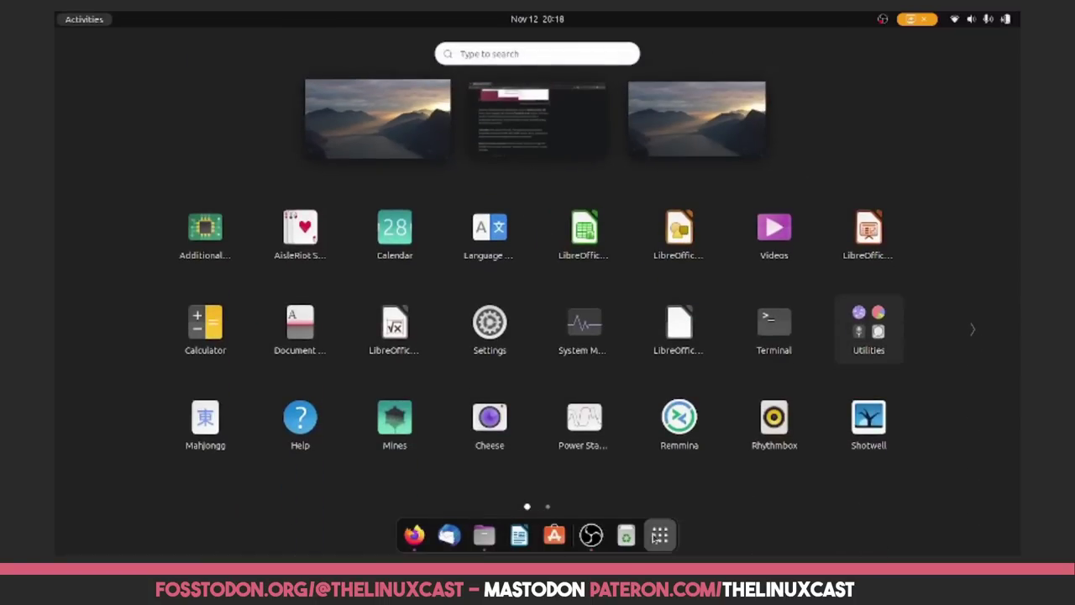
pyautogui.press('super+t')
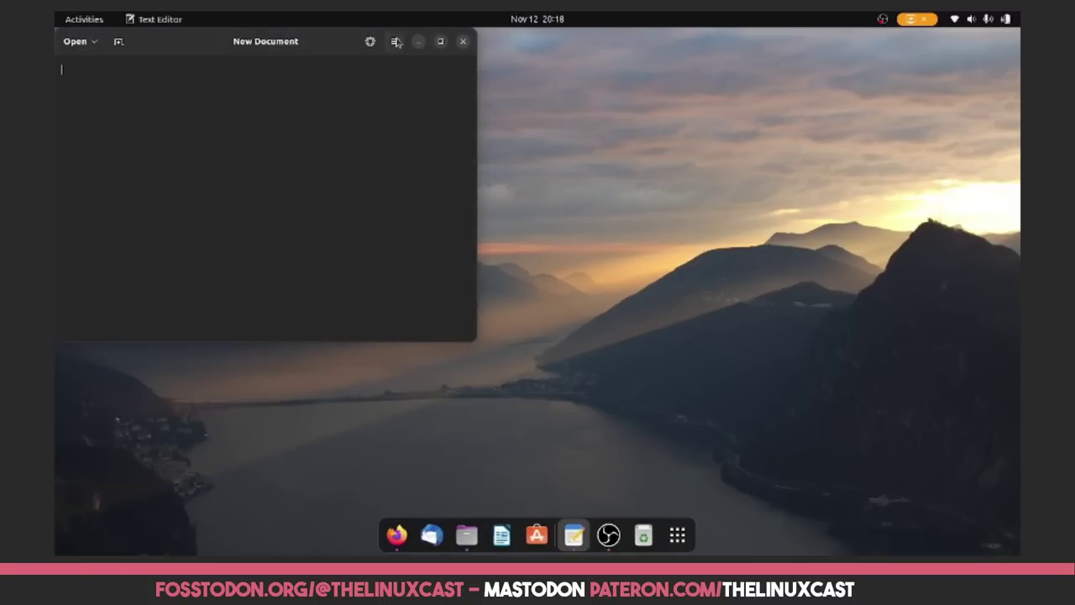
pyautogui.click(395, 42)
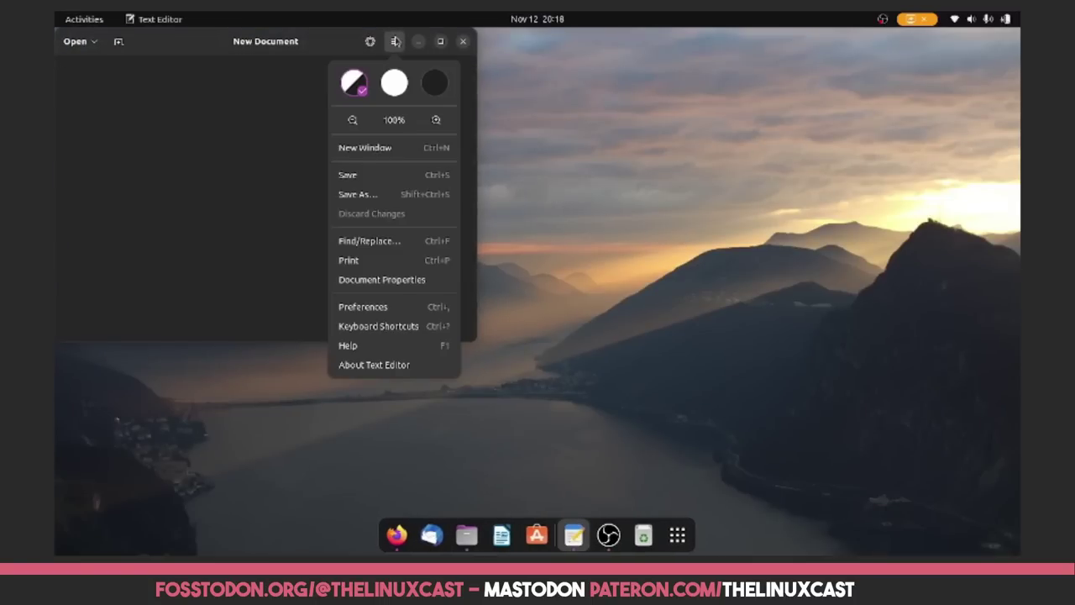
pyautogui.click(393, 366)
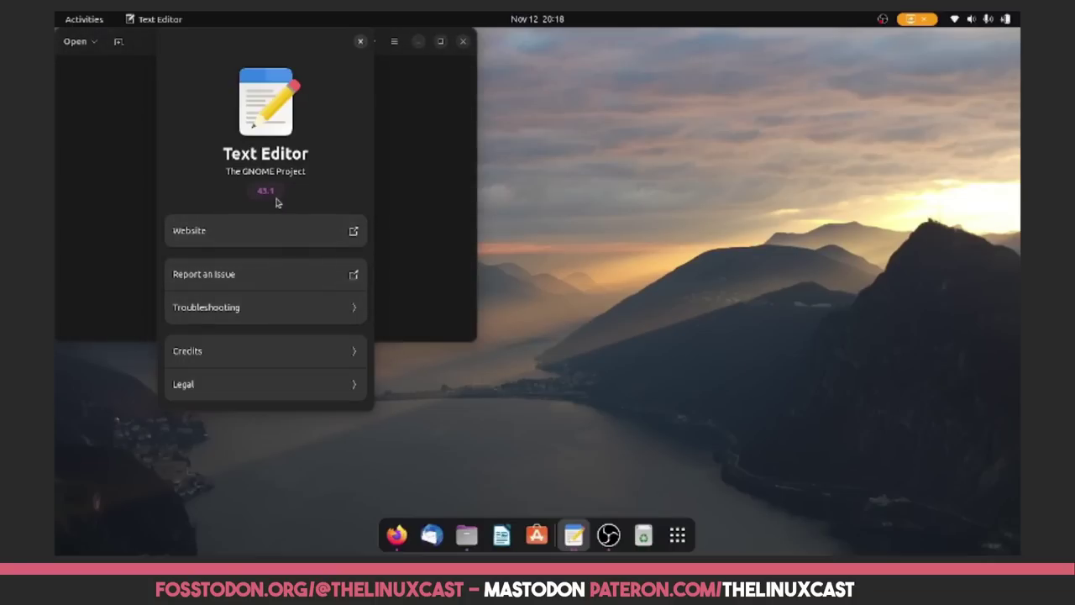
pyautogui.click(361, 42)
pyautogui.click(462, 42)
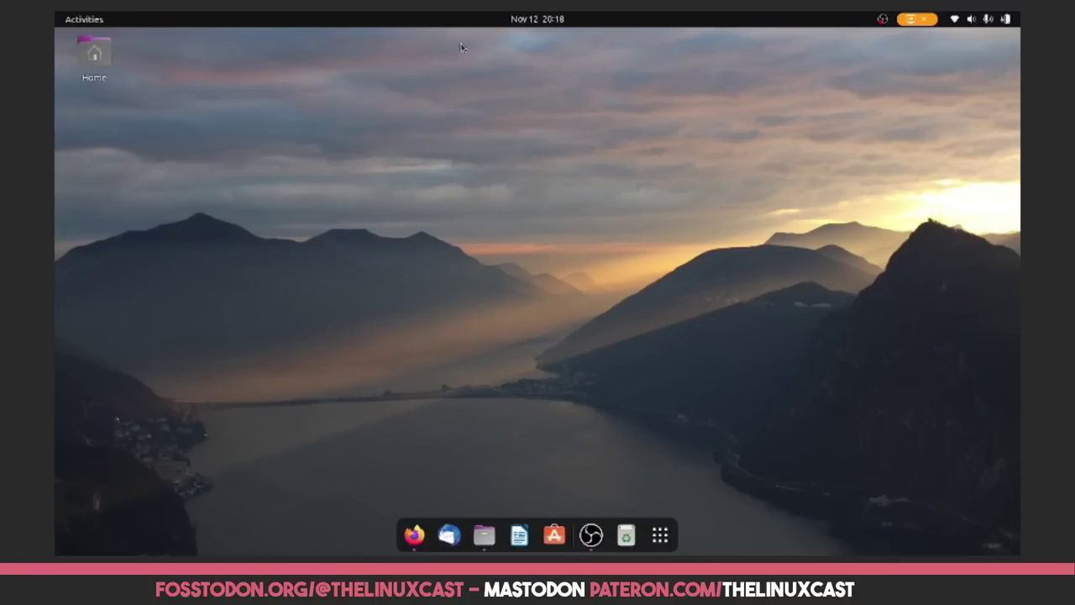
# Launch Calculator, view its About info (version 43.0.1), then show the Activities overview
pyautogui.click(660, 535)
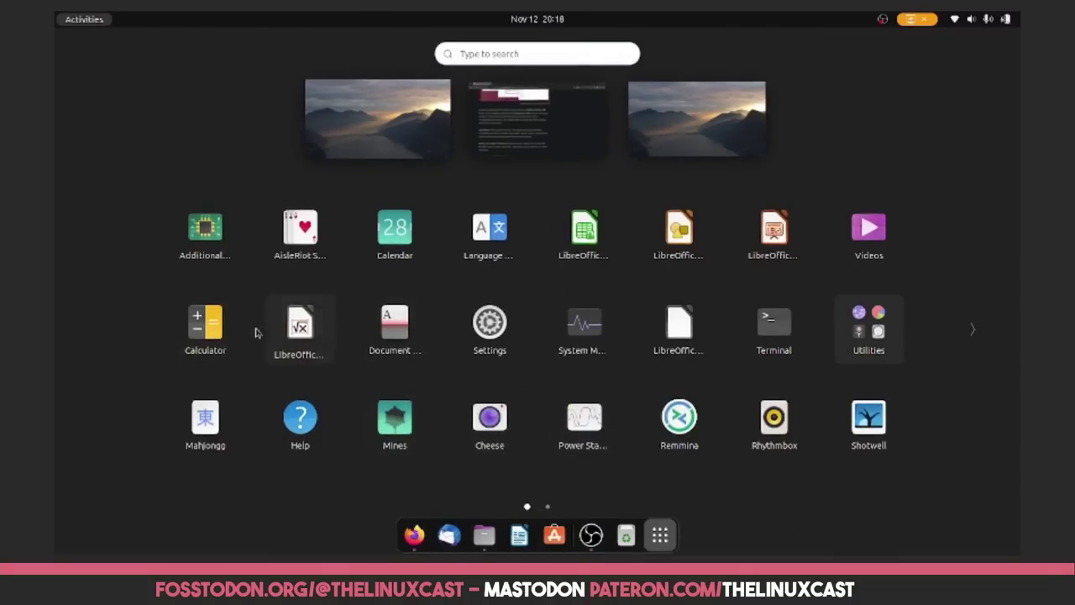
pyautogui.click(214, 326)
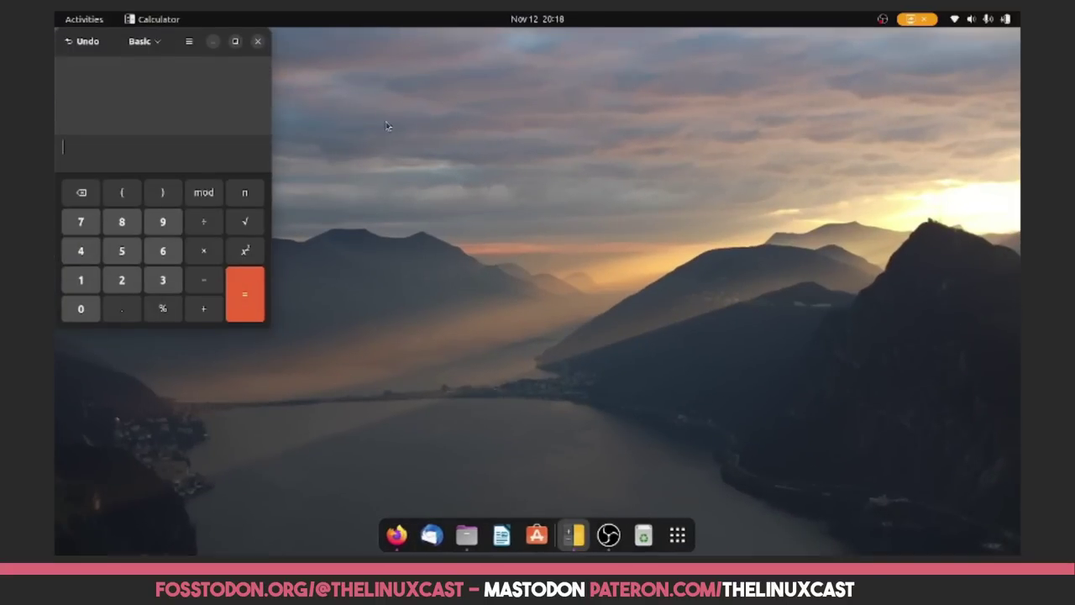
pyautogui.click(189, 43)
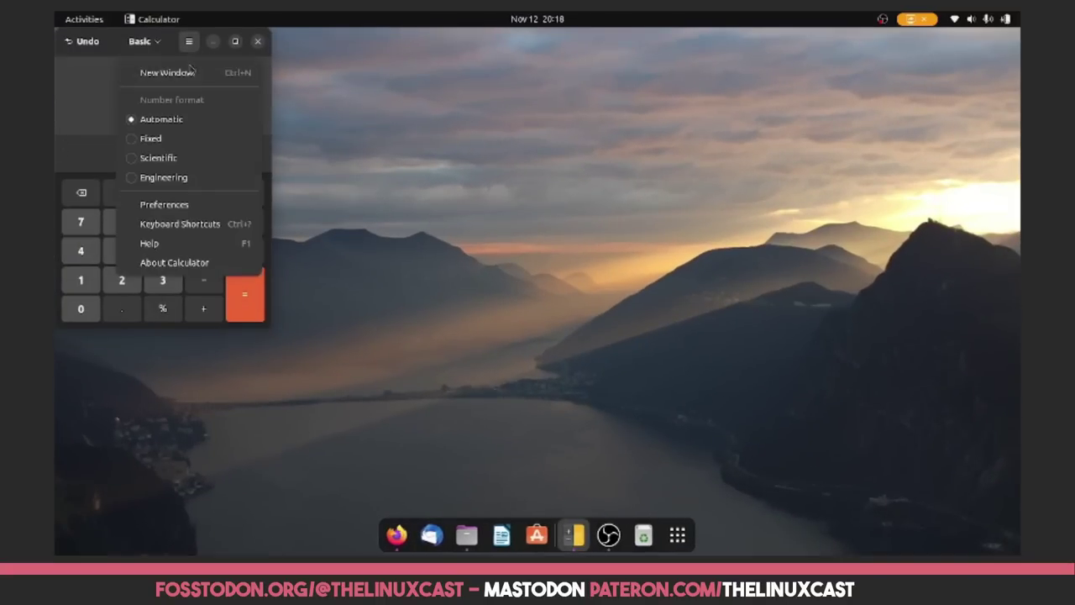
pyautogui.click(192, 260)
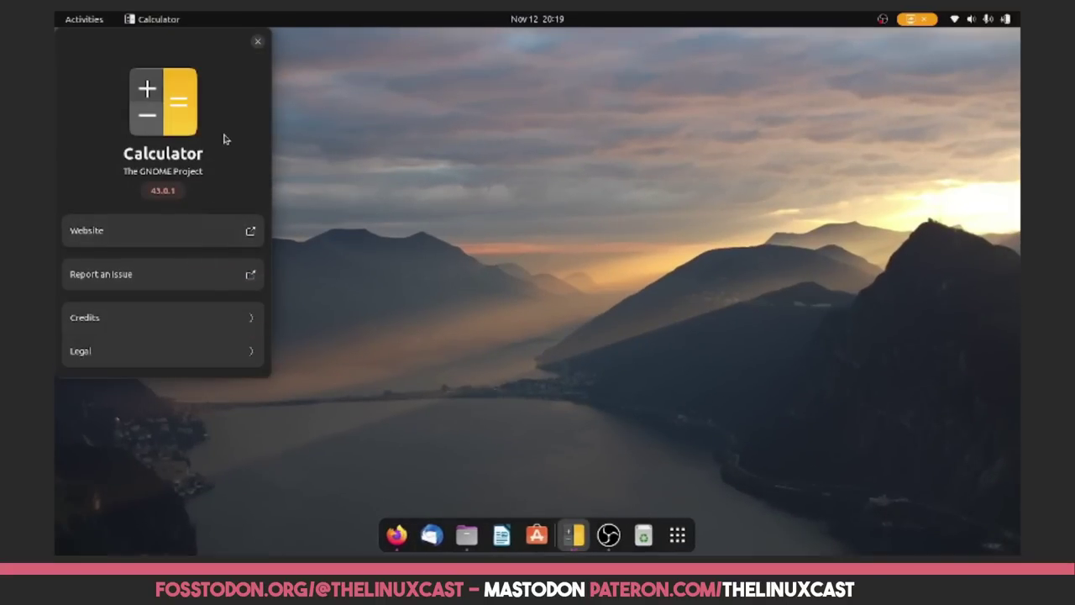
pyautogui.click(260, 43)
pyautogui.press('super')
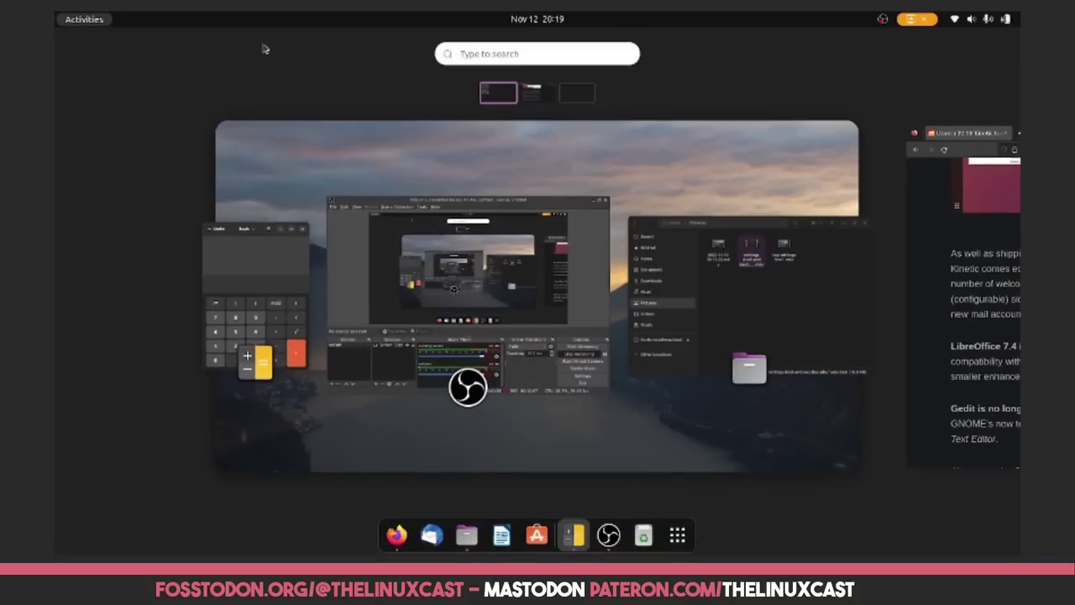
# Leave the overview, launch Ubuntu Software, and scroll through its Explore page
pyautogui.click(677, 535)
pyautogui.click(522, 464)
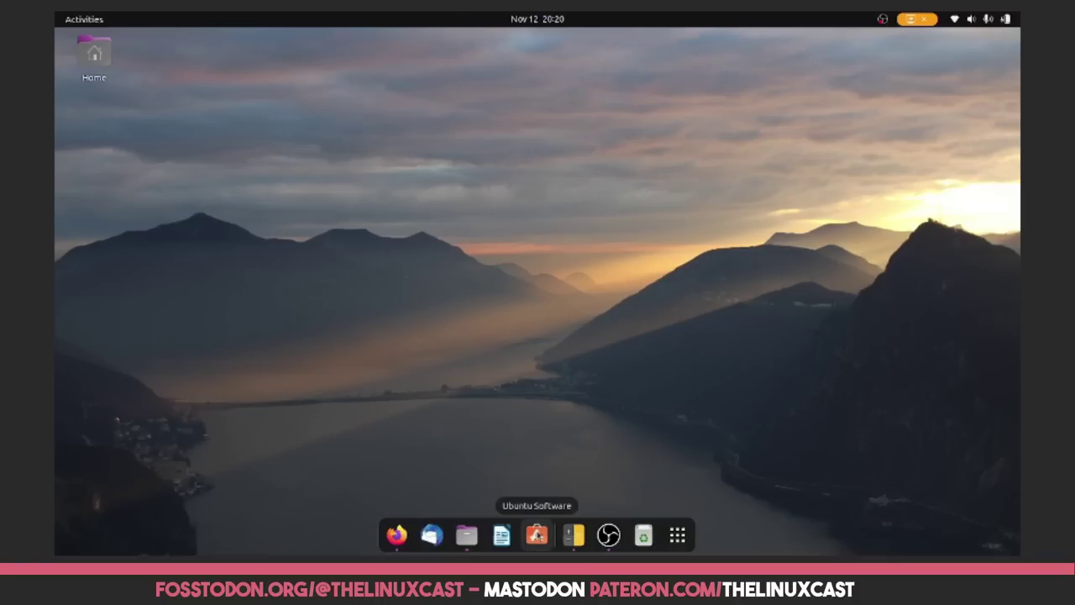
pyautogui.click(537, 533)
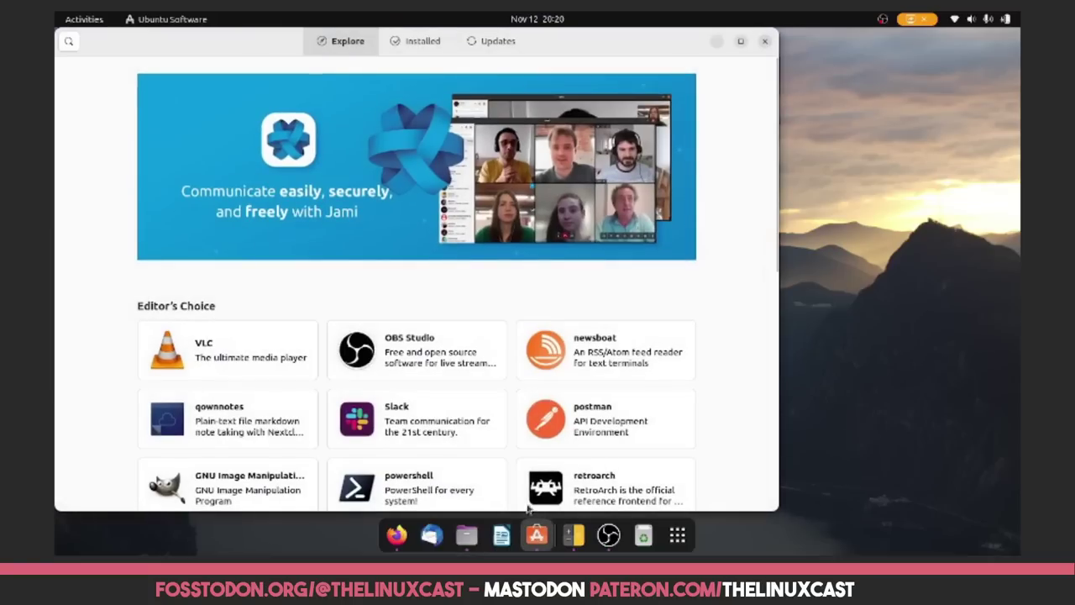
pyautogui.scroll(-5, 473, 339)
pyautogui.scroll(5, 473, 341)
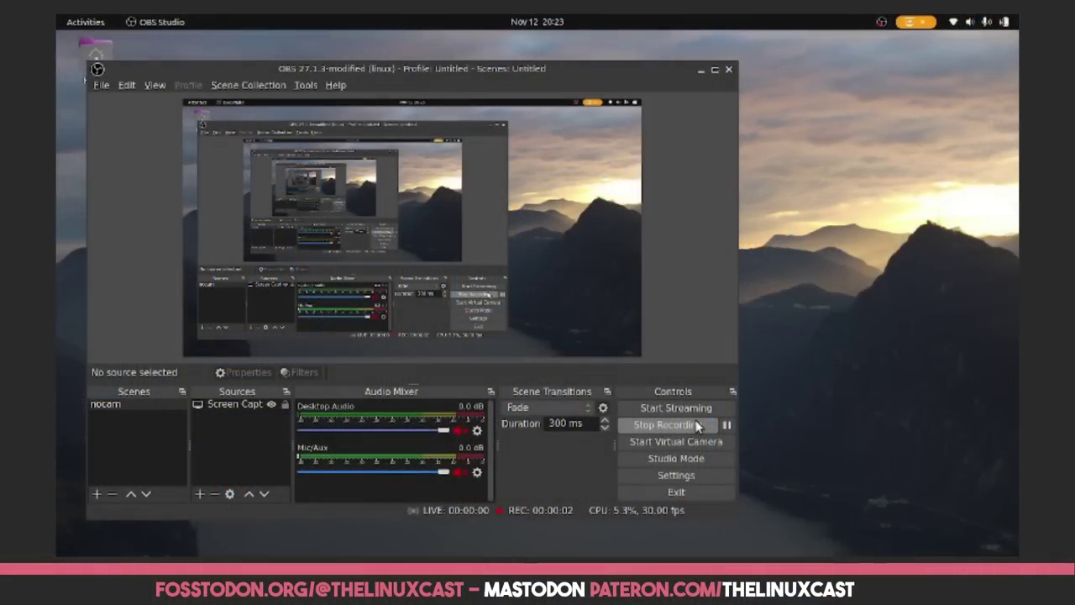
# Close the Calculator window from the overview and minimize OBS Studio
pyautogui.press('super')
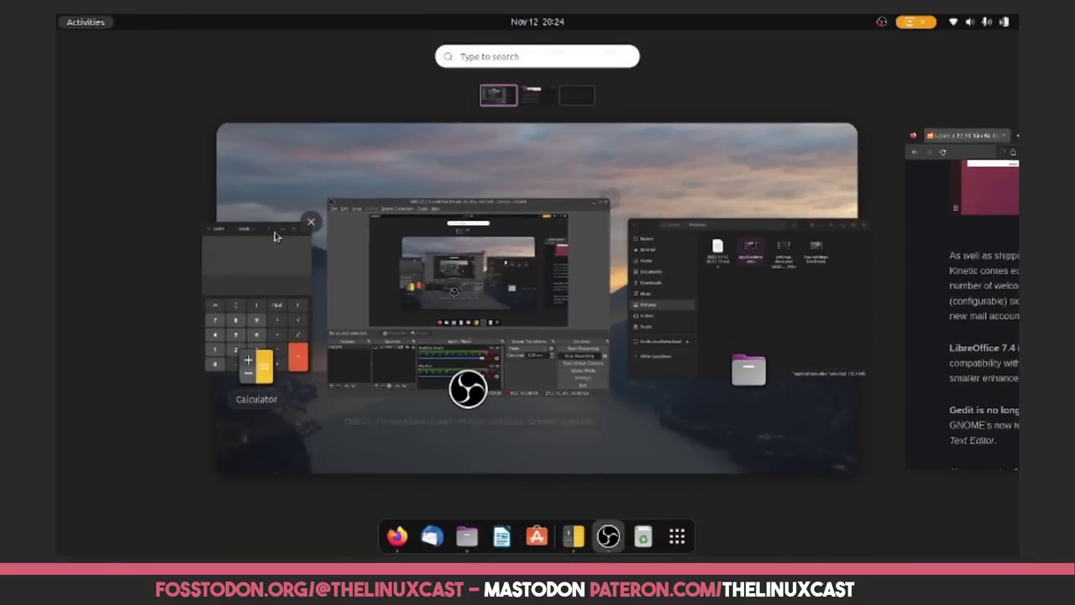
pyautogui.click(260, 286)
pyautogui.click(259, 44)
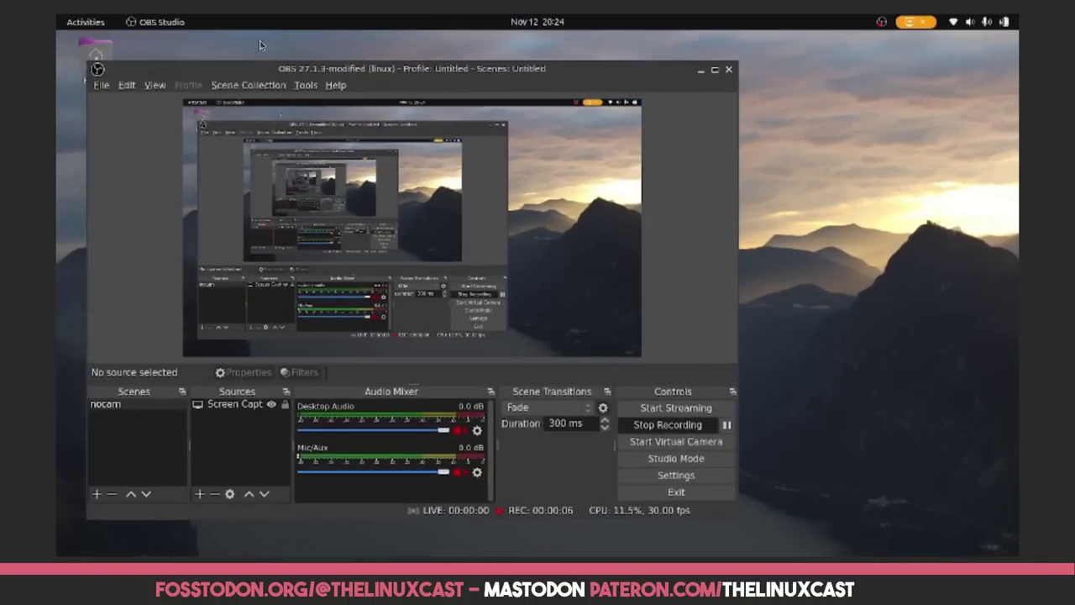
pyautogui.click(700, 71)
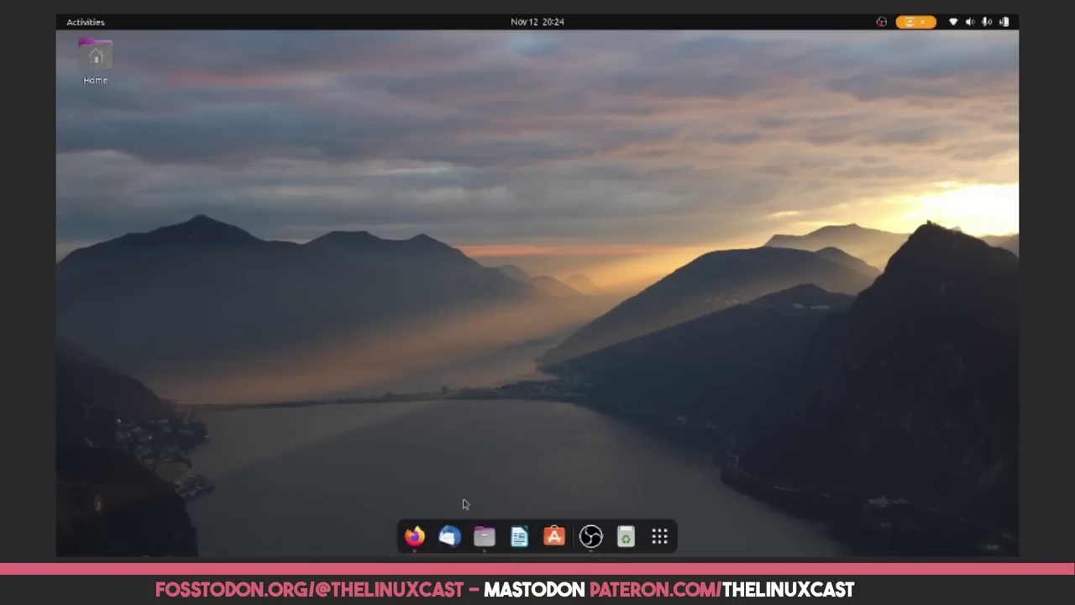
# Open a new Firefox window, load thelinuxcast.org and scroll through its podcast list
pyautogui.rightClick(424, 538)
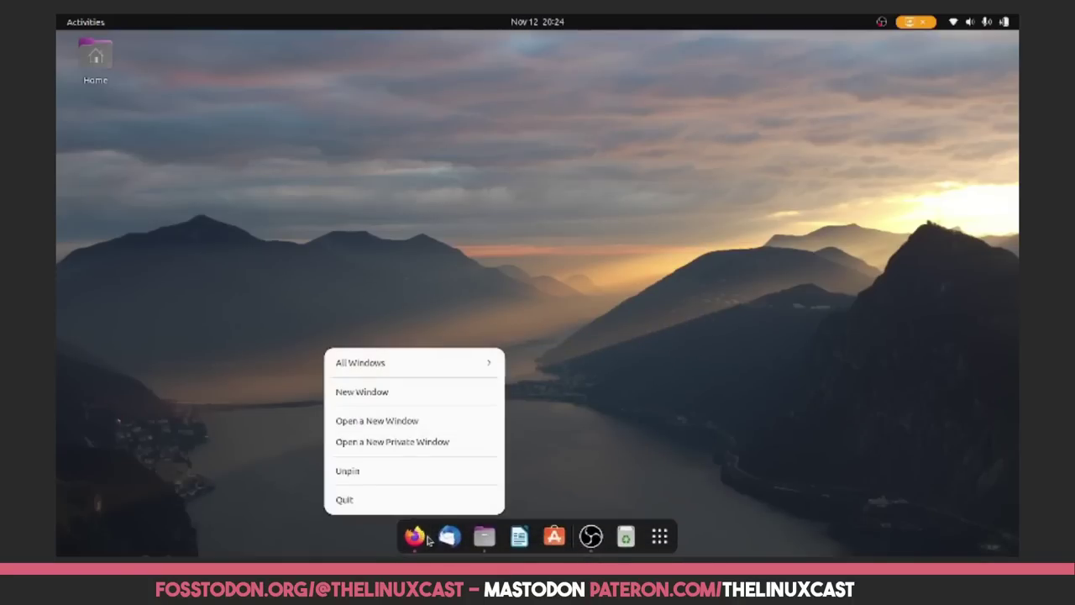
pyautogui.click(357, 391)
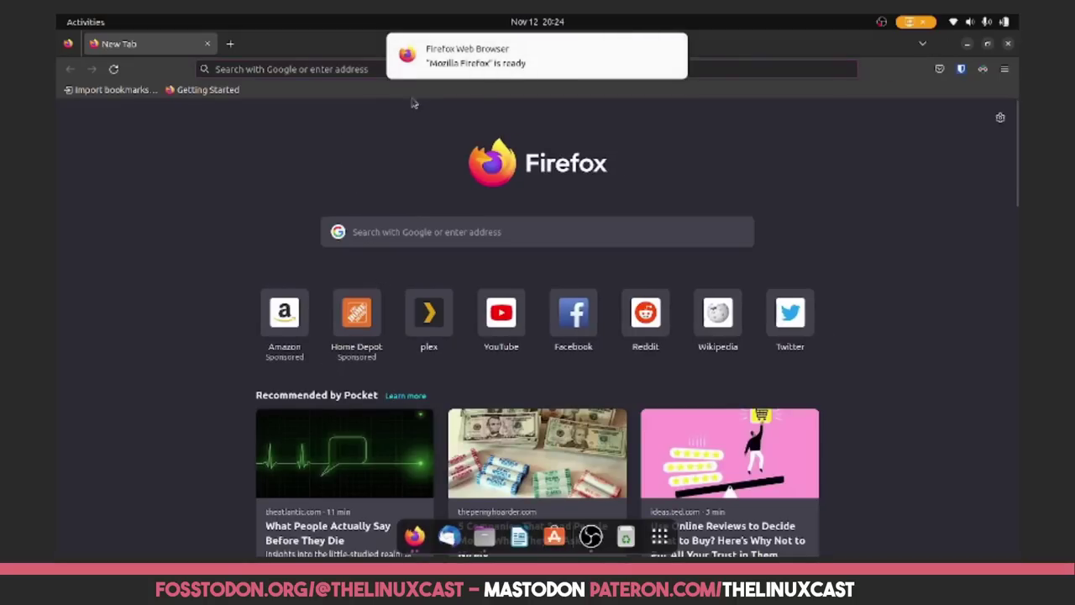
pyautogui.click(344, 69)
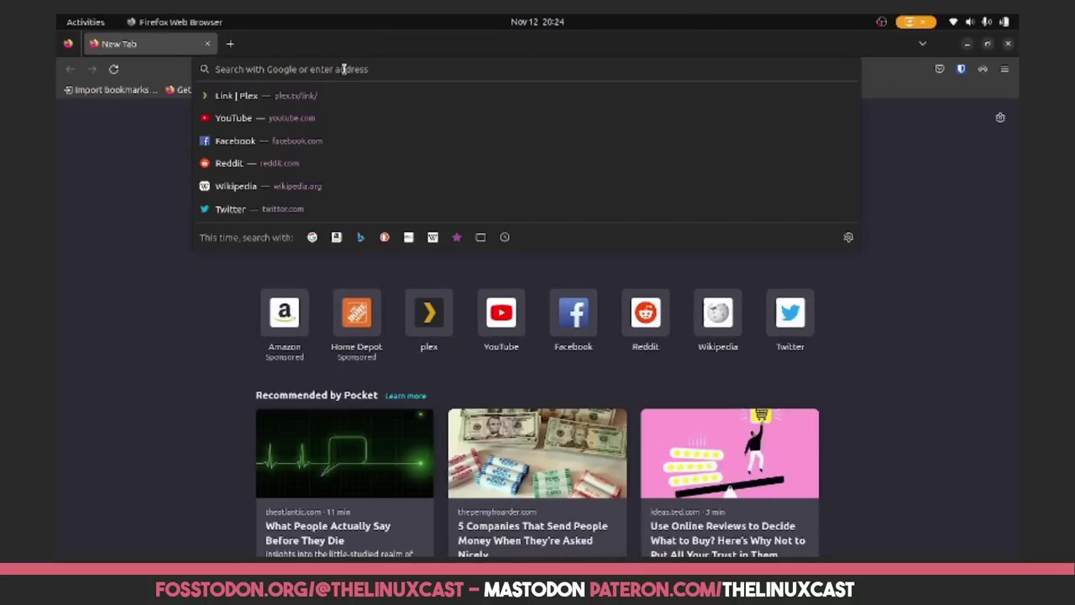
pyautogui.write('The')
pyautogui.press('BackSpace')
pyautogui.press('BackSpace')
pyautogui.press('BackSpace')
pyautogui.write('the')
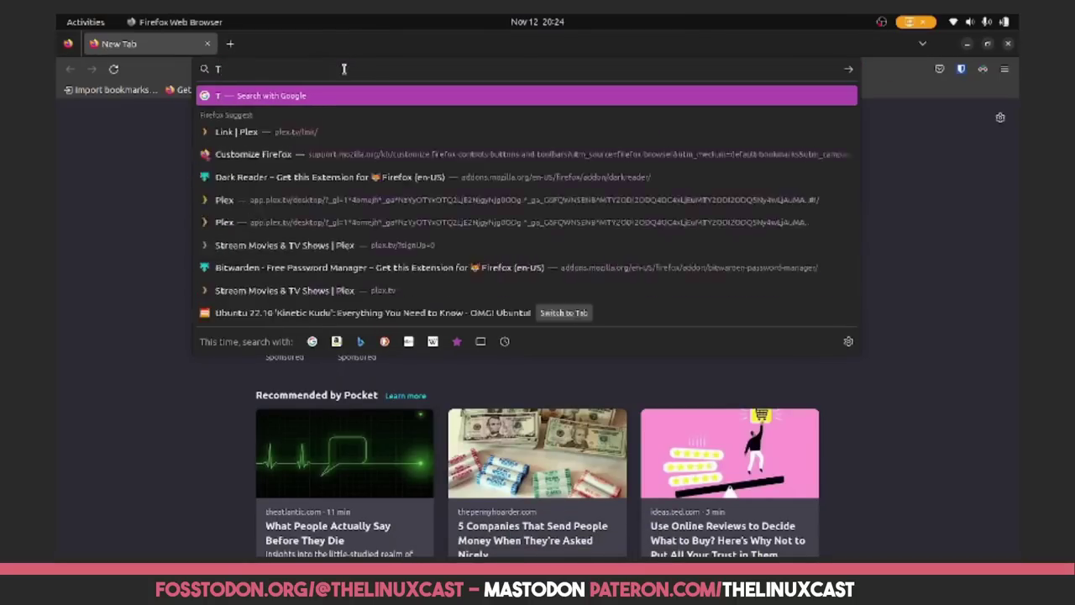
pyautogui.write('linuxcast.org')
pyautogui.press('Return')
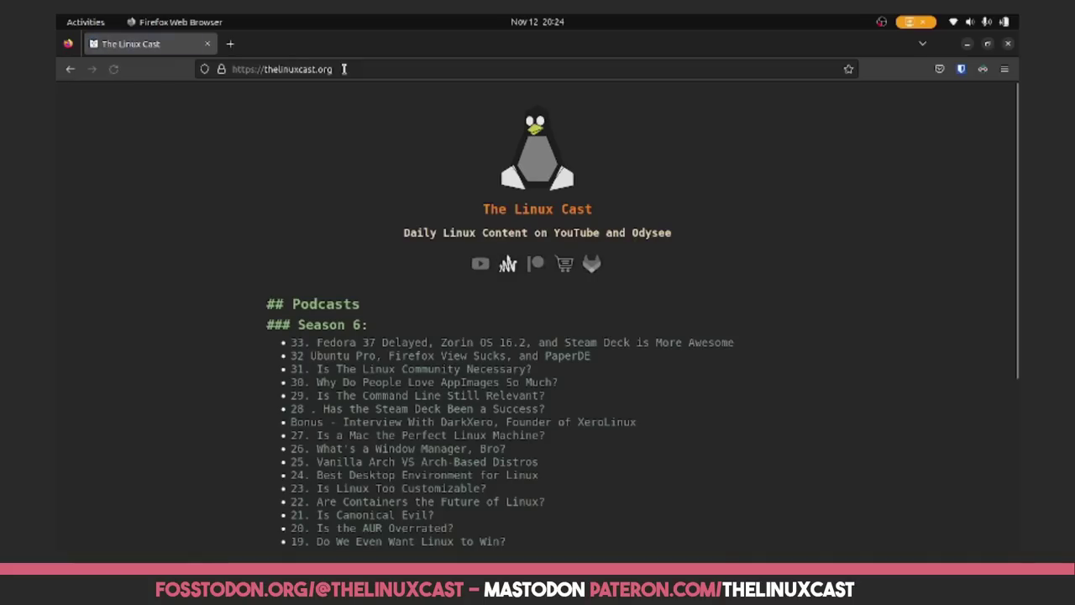
pyautogui.scroll(-5, 350, 176)
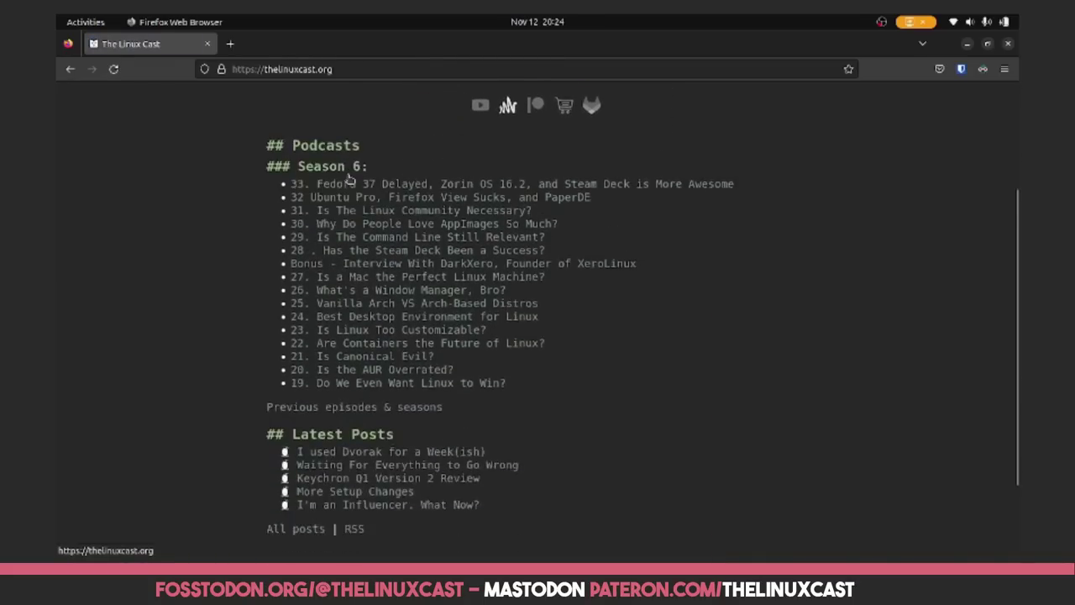
pyautogui.scroll(4, 350, 177)
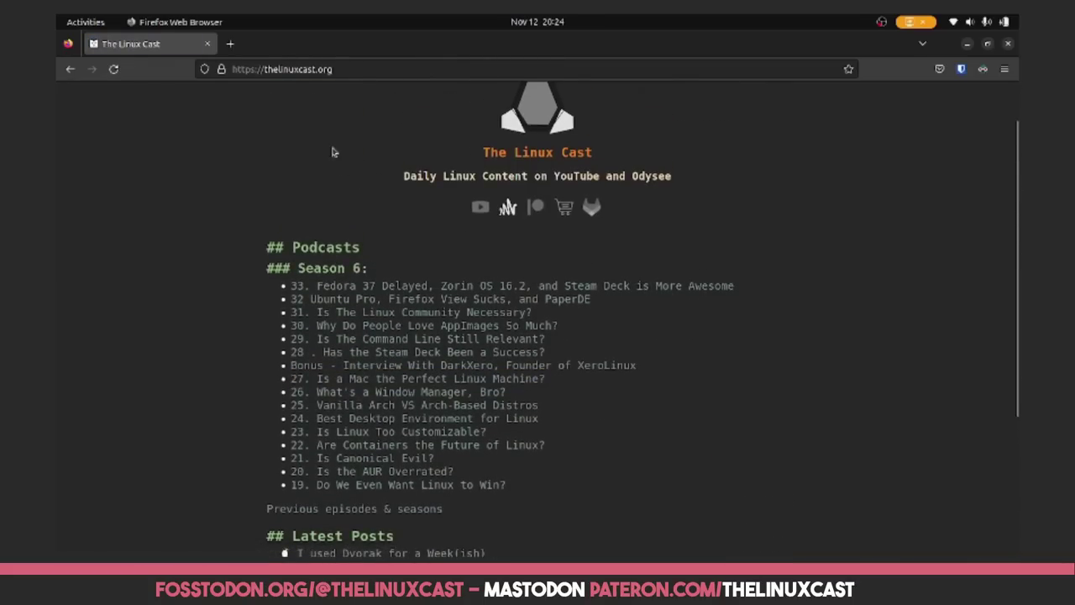
# Load youtube.com/thelinuxcast in a new tab, browse its video rows, then start a Plex tab
pyautogui.click(230, 43)
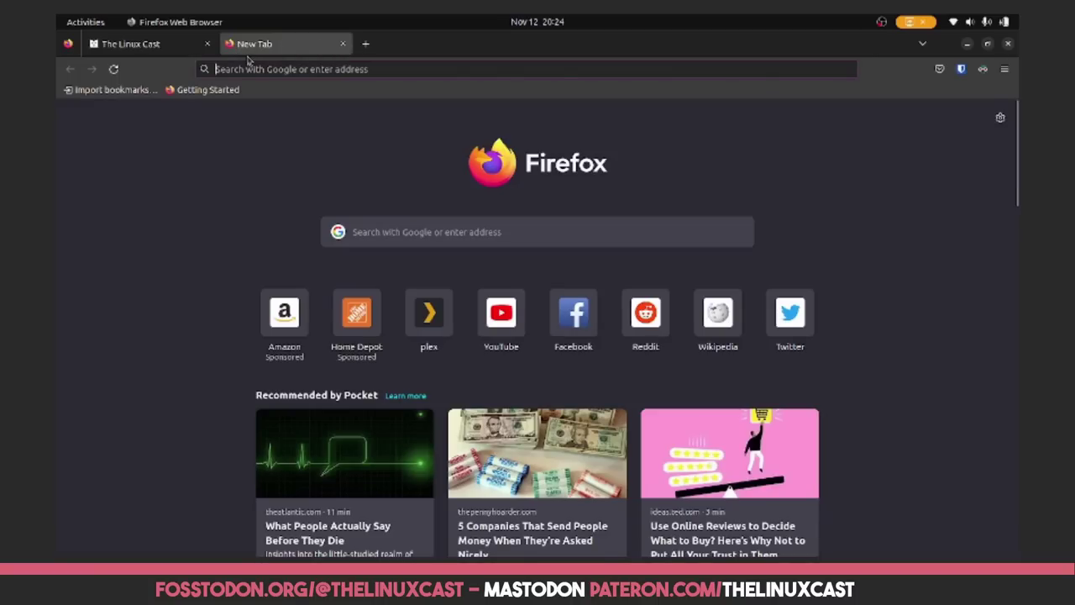
pyautogui.write('youtube.com')
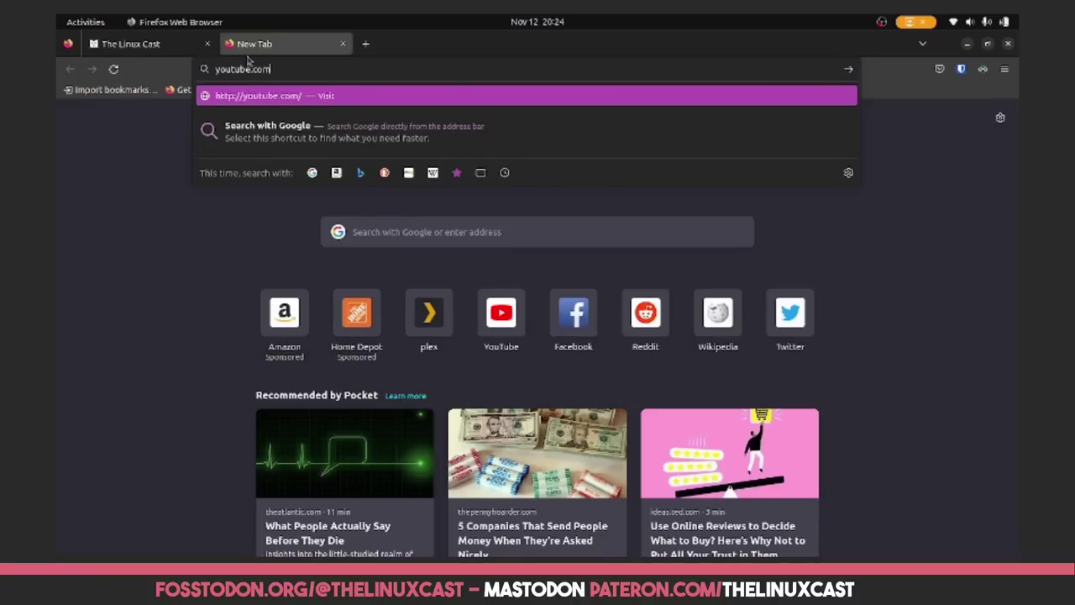
pyautogui.write('/thelinuxca')
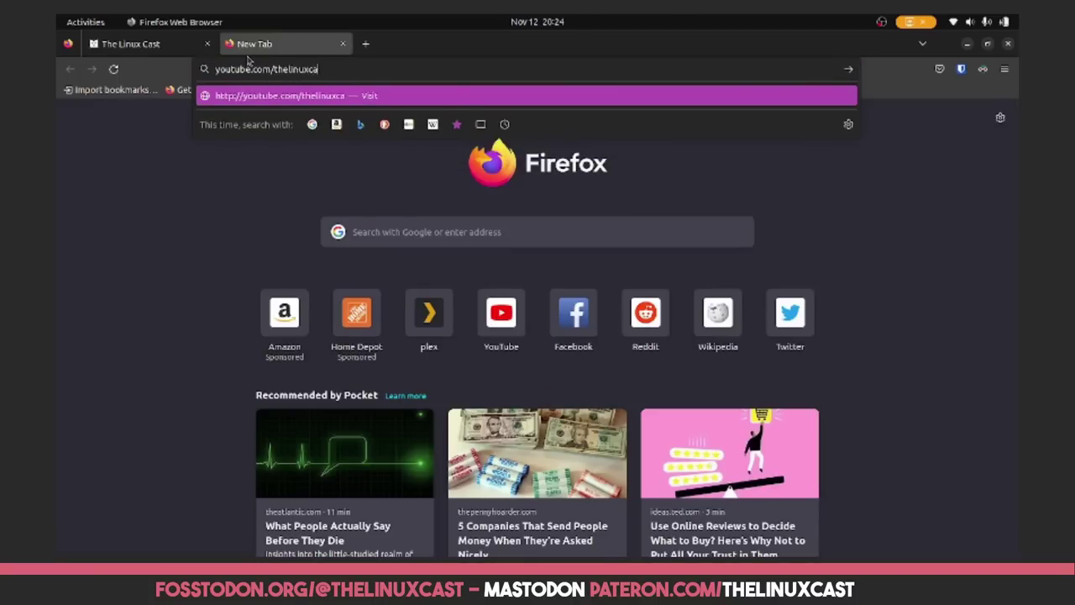
pyautogui.write('st')
pyautogui.press('Return')
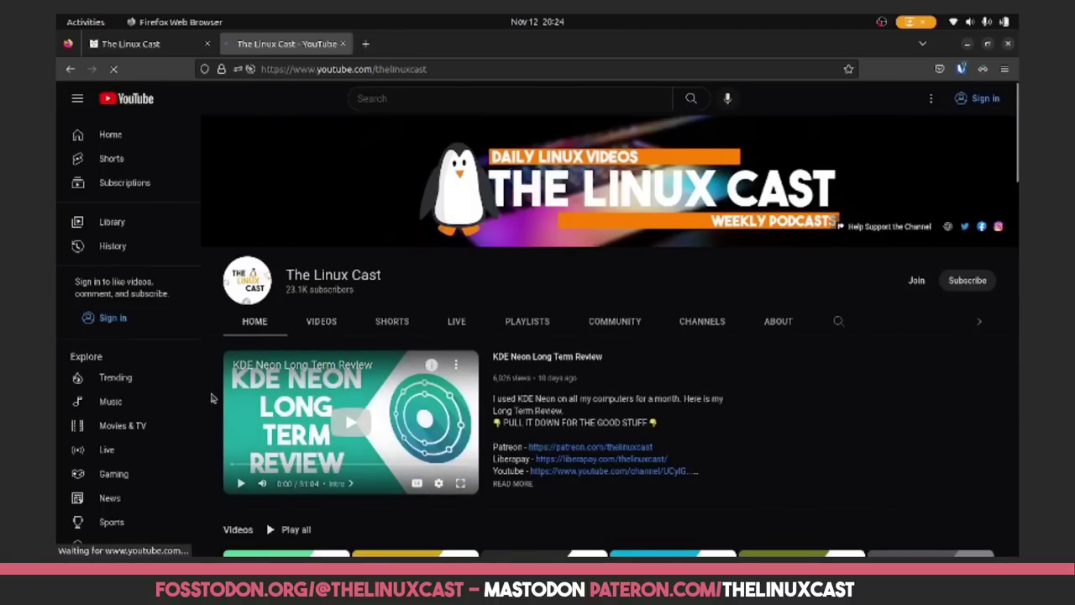
pyautogui.scroll(-6, 212, 398)
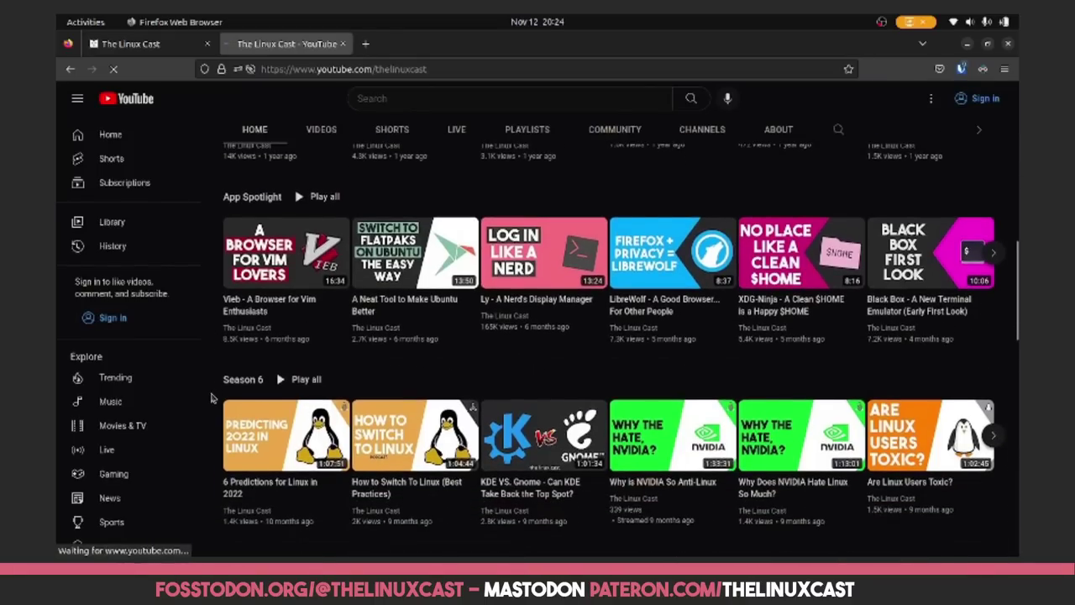
pyautogui.scroll(8, 212, 399)
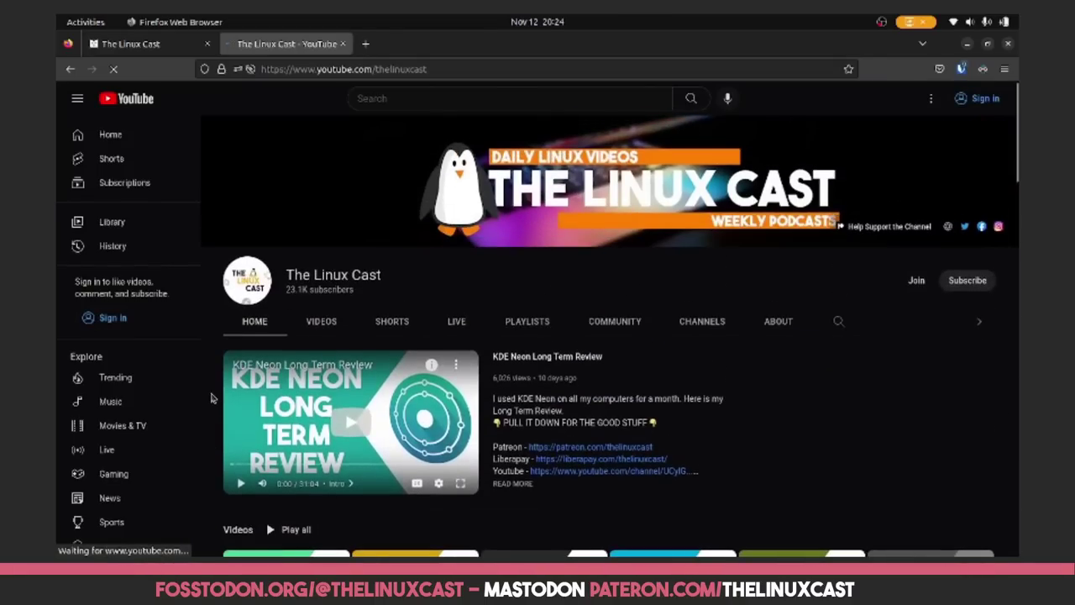
pyautogui.scroll(-5, 212, 398)
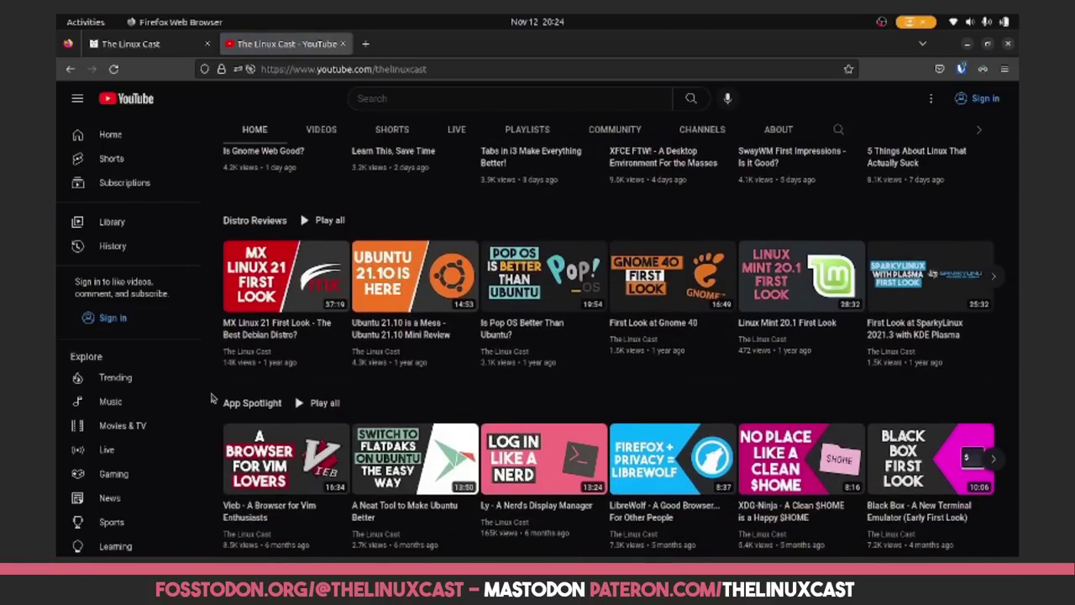
pyautogui.scroll(7, 212, 399)
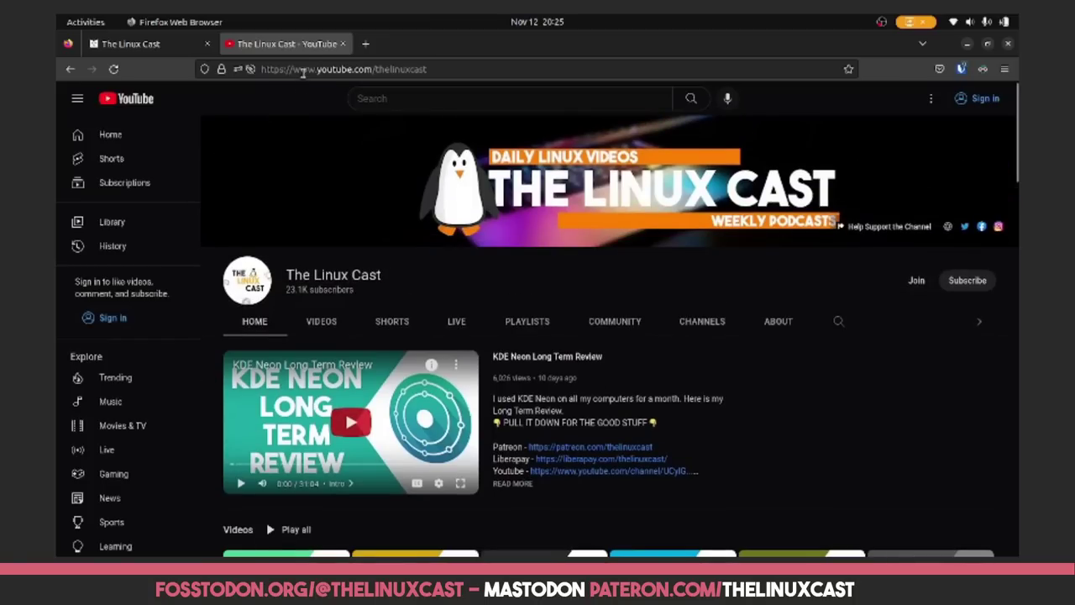
pyautogui.click(365, 44)
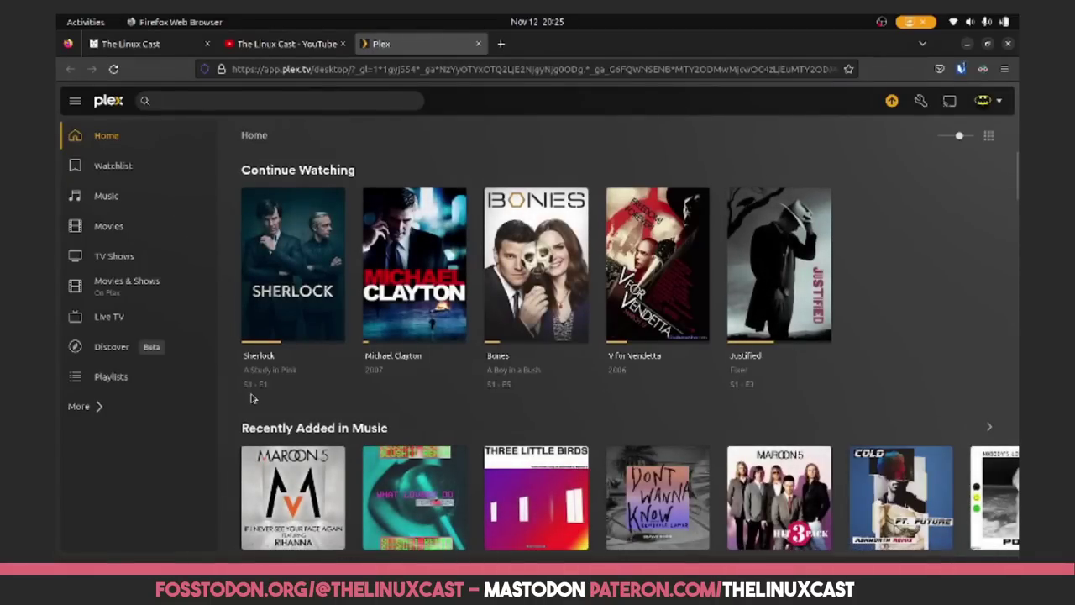
# Scroll the Plex home page, close its tab and open a blank new tab
pyautogui.scroll(-5, 252, 400)
pyautogui.scroll(-5, 252, 400)
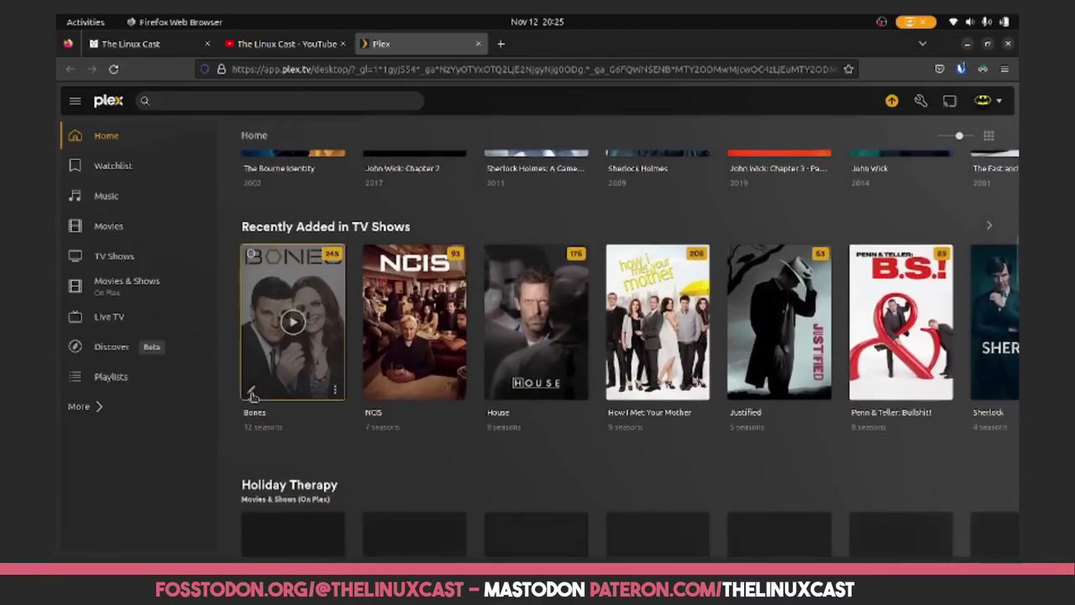
pyautogui.scroll(5, 252, 400)
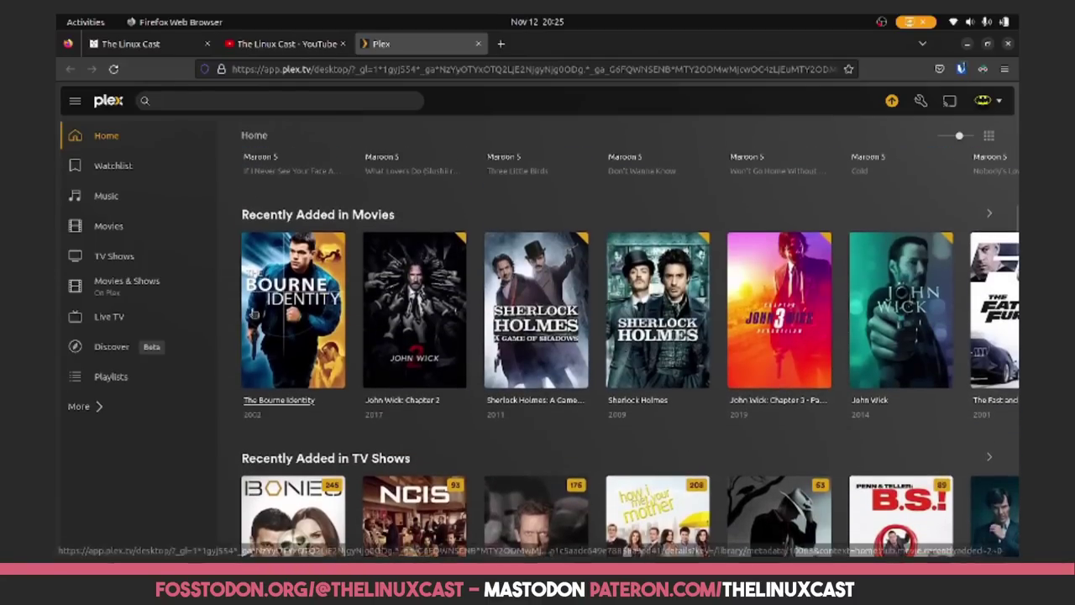
pyautogui.click(478, 43)
pyautogui.click(364, 44)
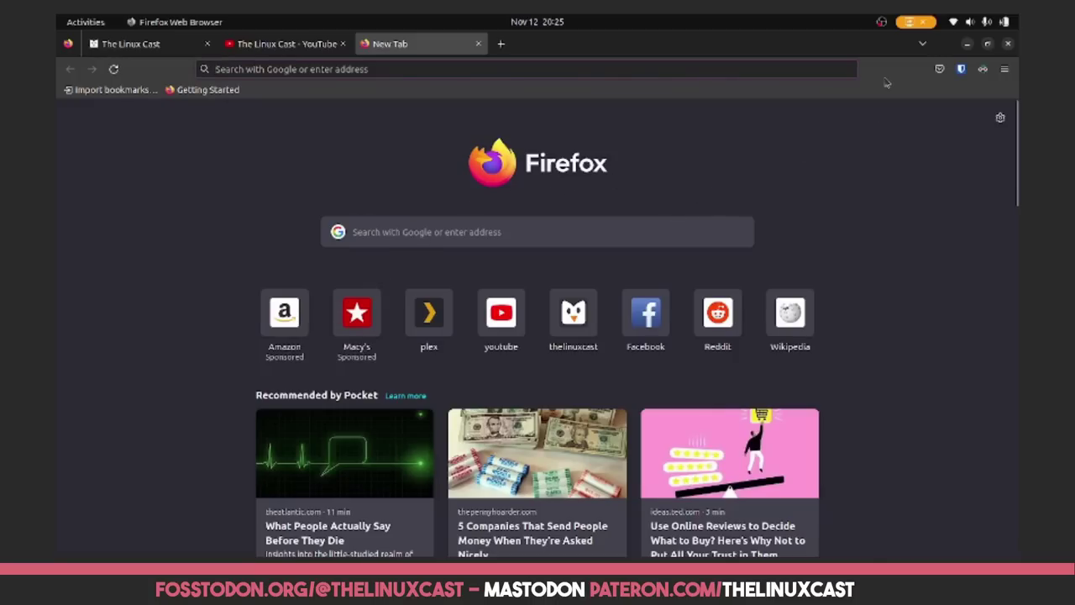
# Minimize Firefox, open Files and go to the Home folder, then minimize Files
pyautogui.click(967, 44)
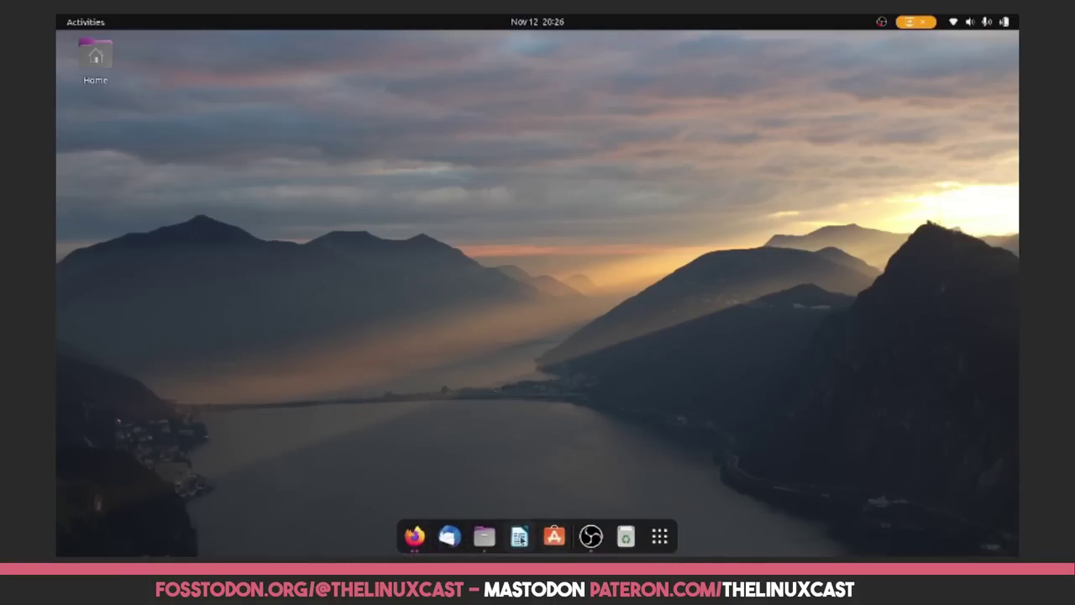
pyautogui.click(660, 537)
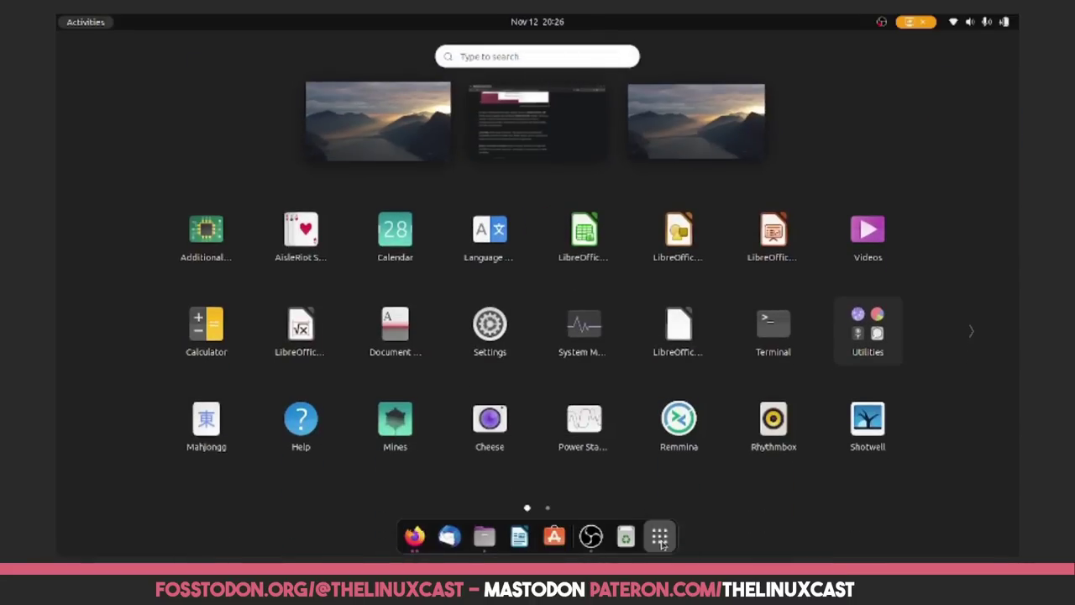
pyautogui.click(661, 538)
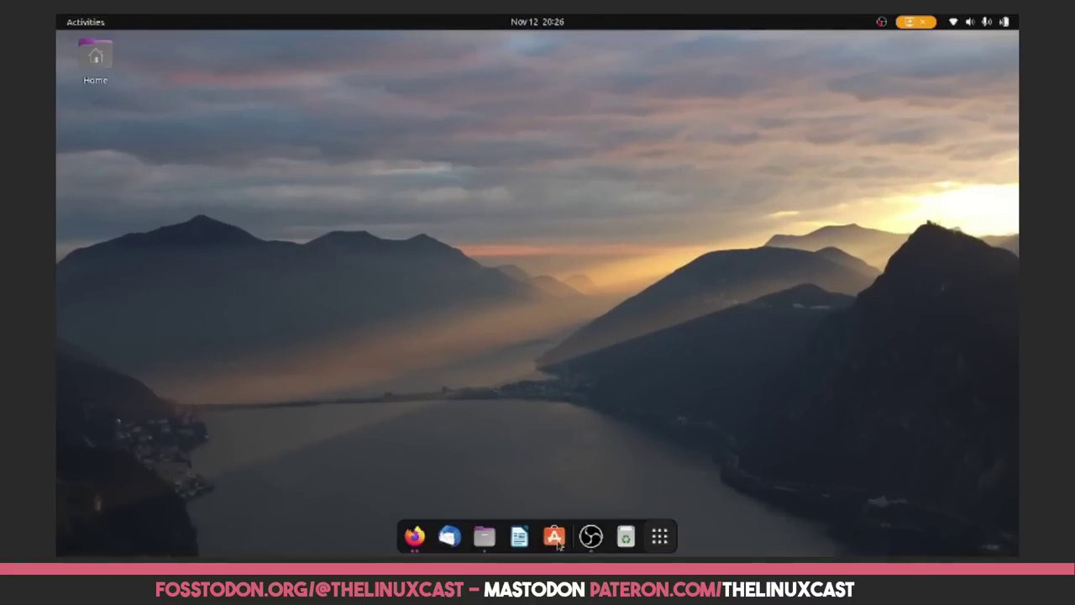
pyautogui.click(484, 536)
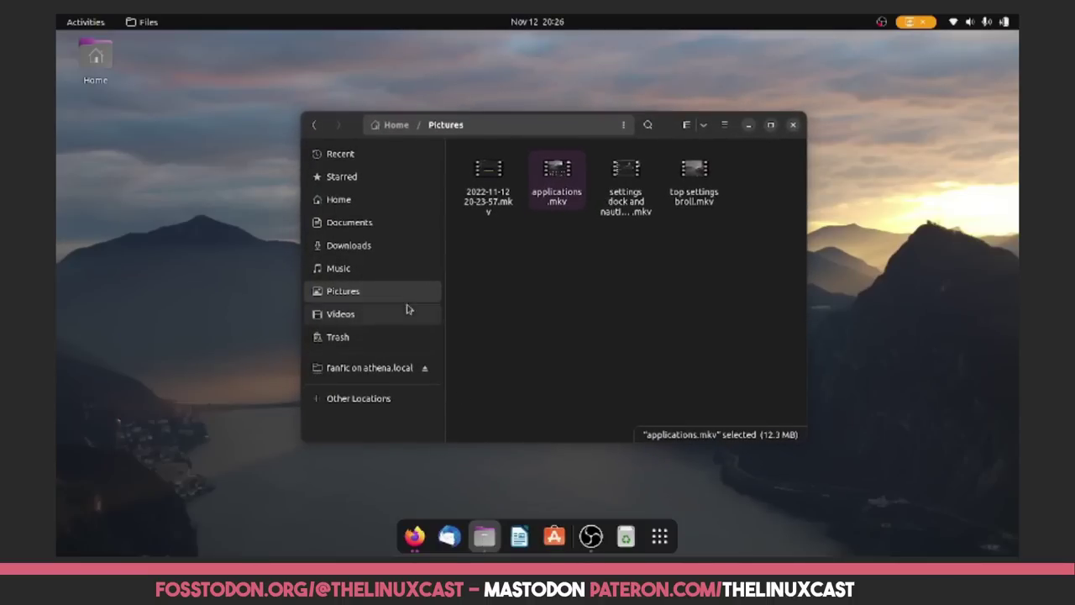
pyautogui.click(359, 199)
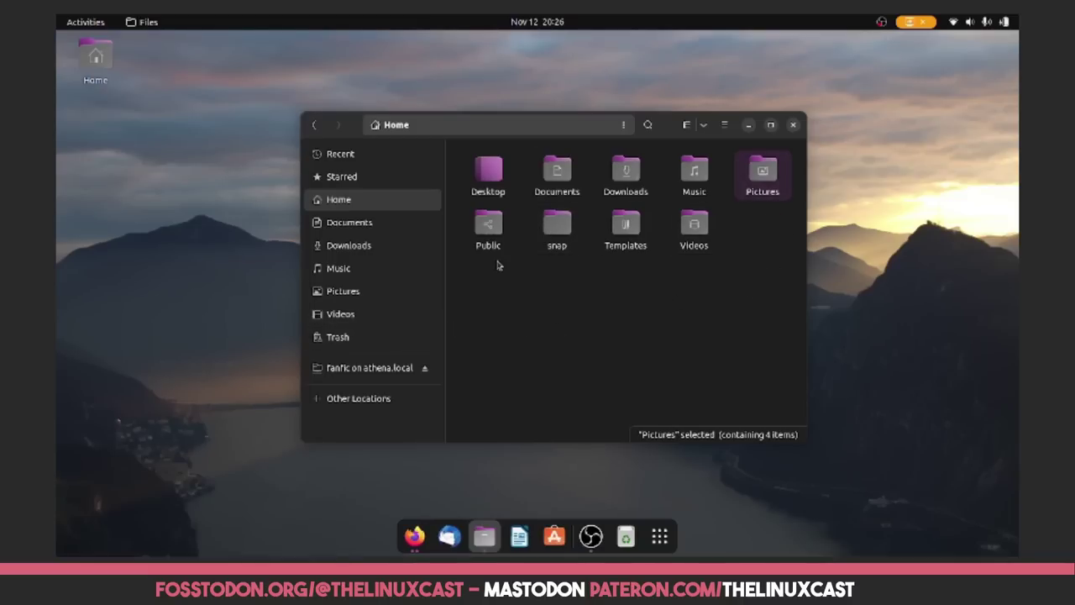
pyautogui.click(748, 128)
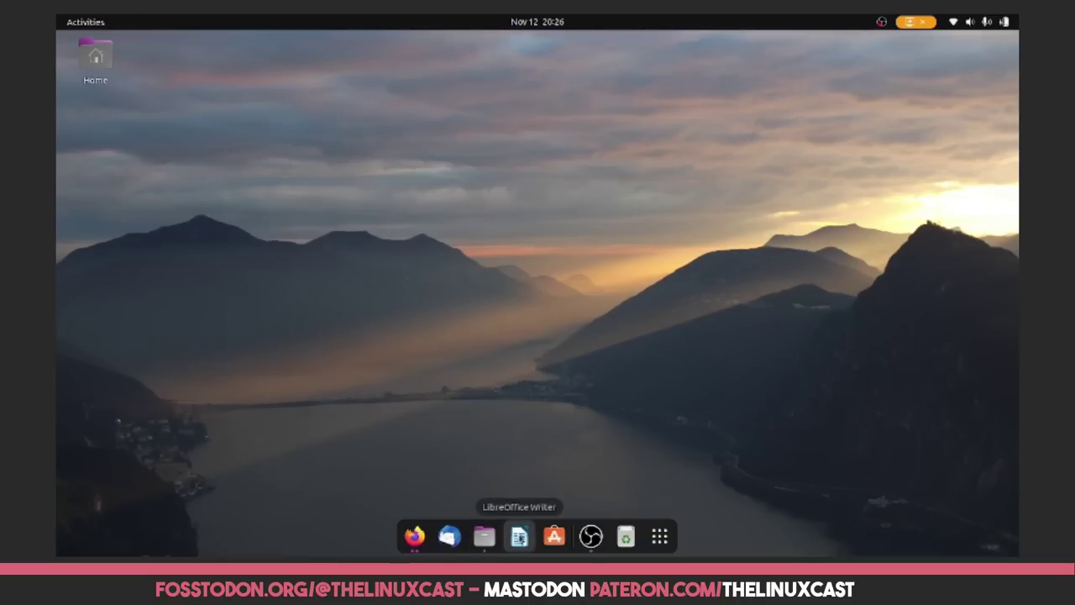
pyautogui.click(520, 537)
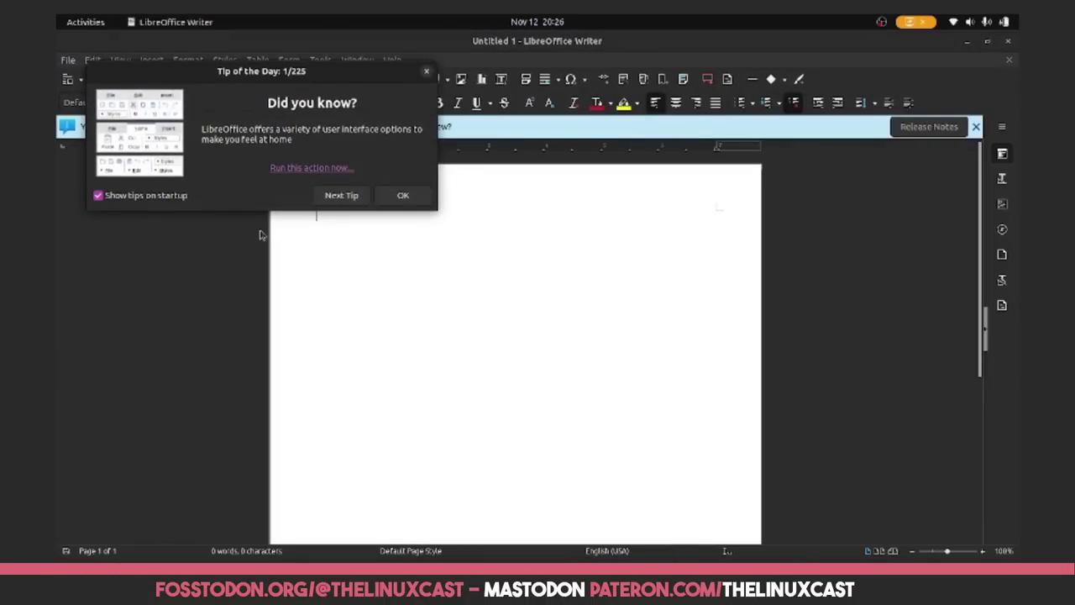
pyautogui.click(403, 196)
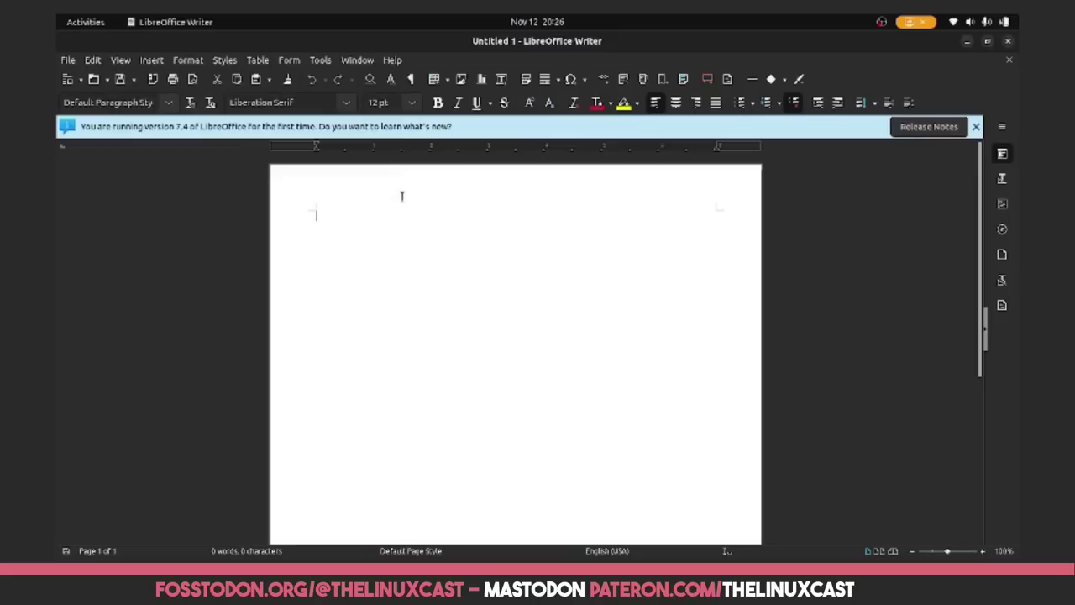
pyautogui.click(976, 127)
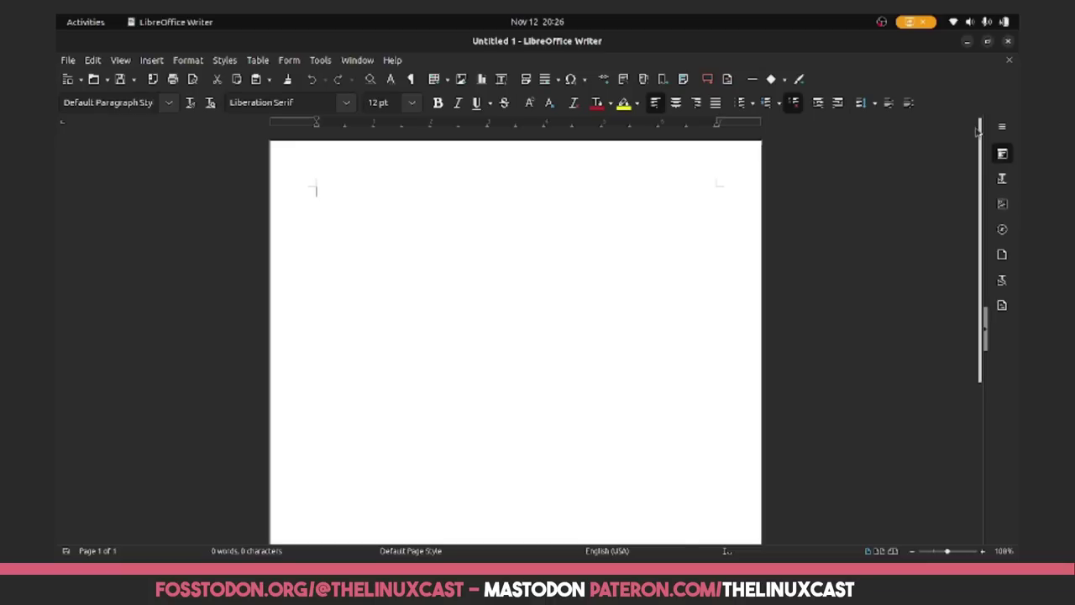
pyautogui.click(1009, 43)
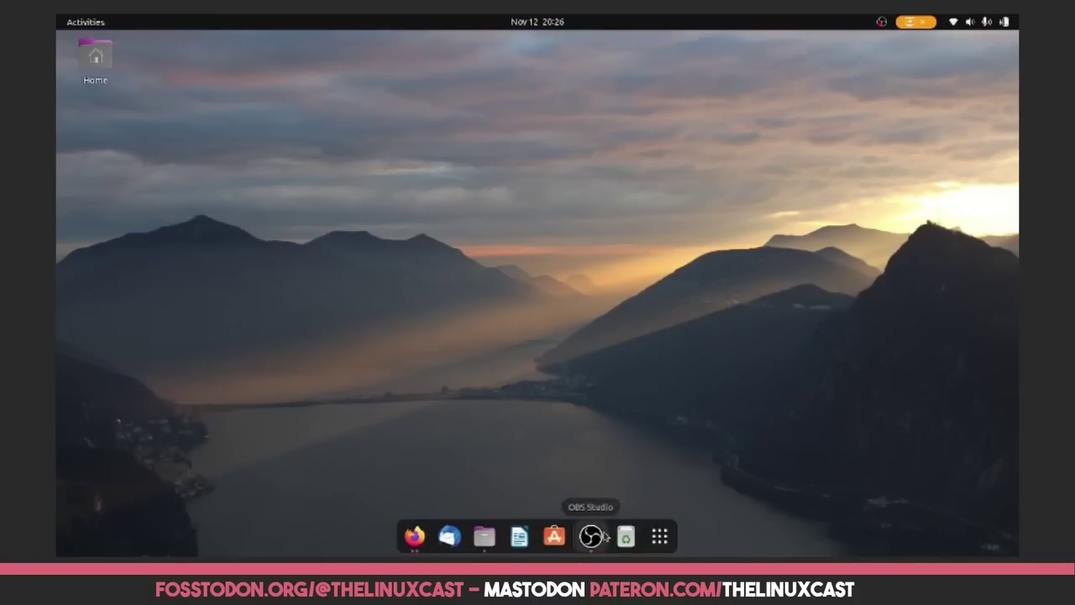
# Open the Utilities folder in the app grid, leave it again and launch Terminal
pyautogui.click(660, 545)
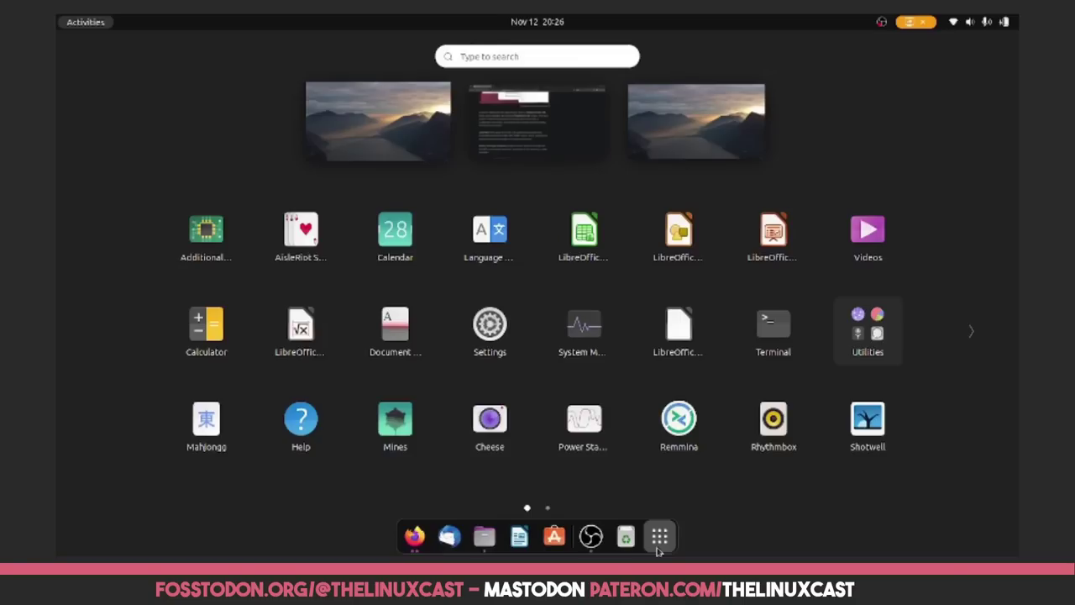
pyautogui.click(874, 352)
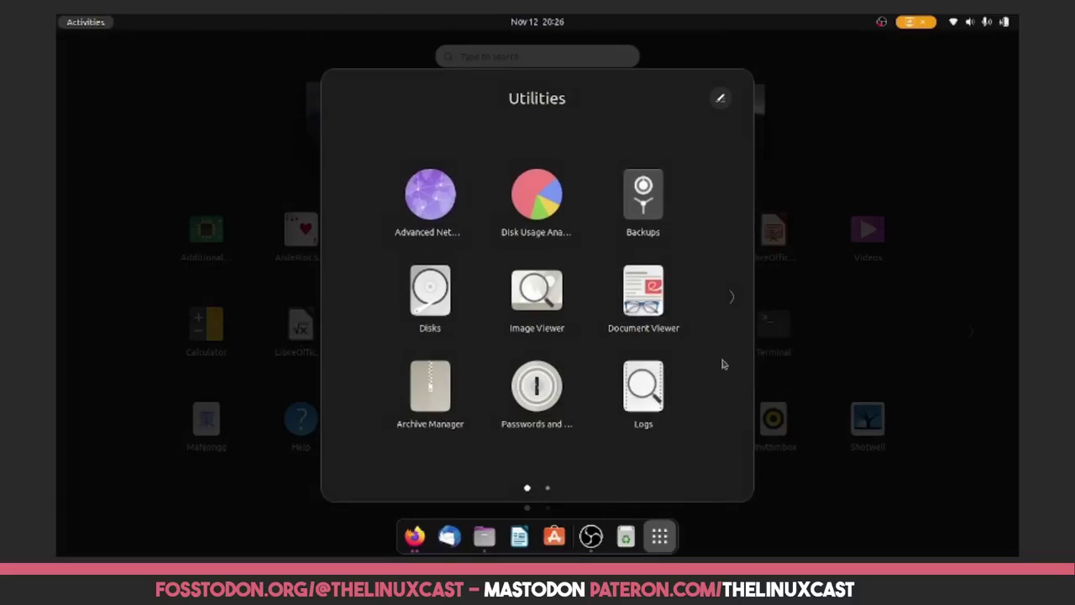
pyautogui.scroll(-1, 707, 357)
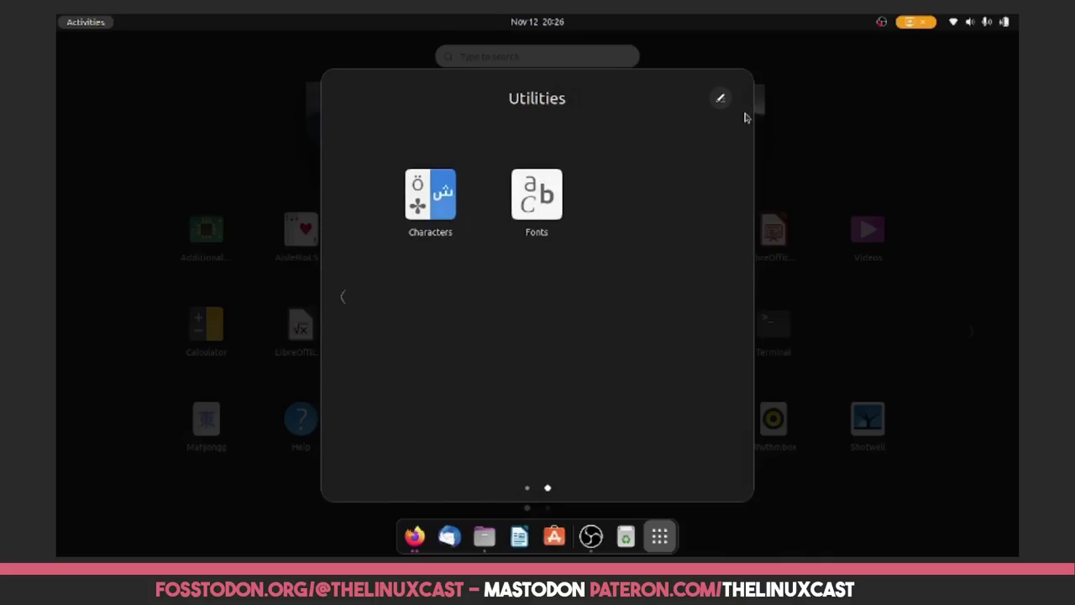
pyautogui.click(721, 100)
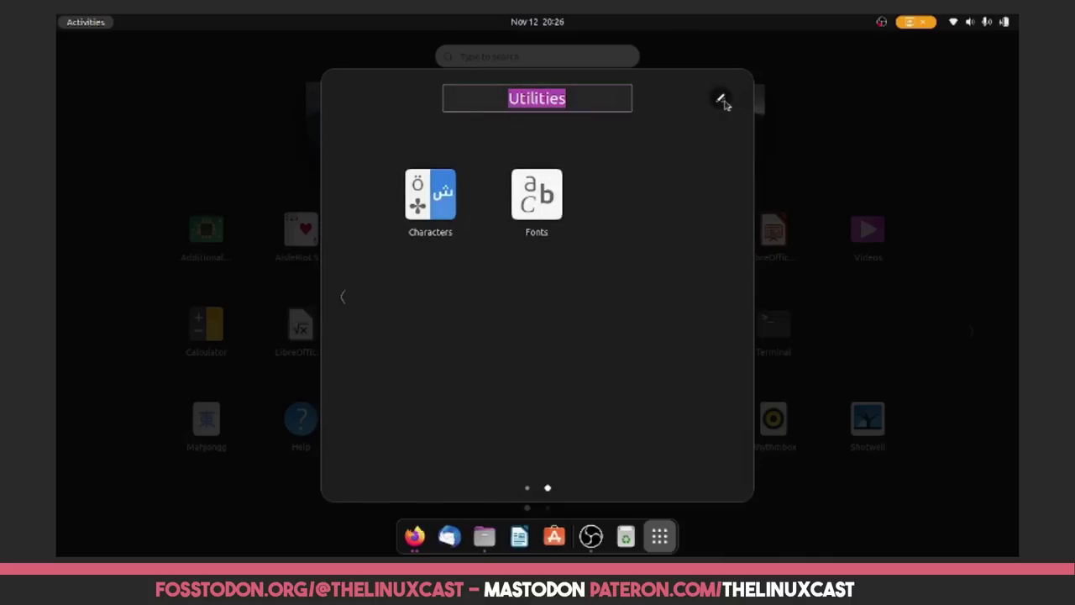
pyautogui.click(843, 122)
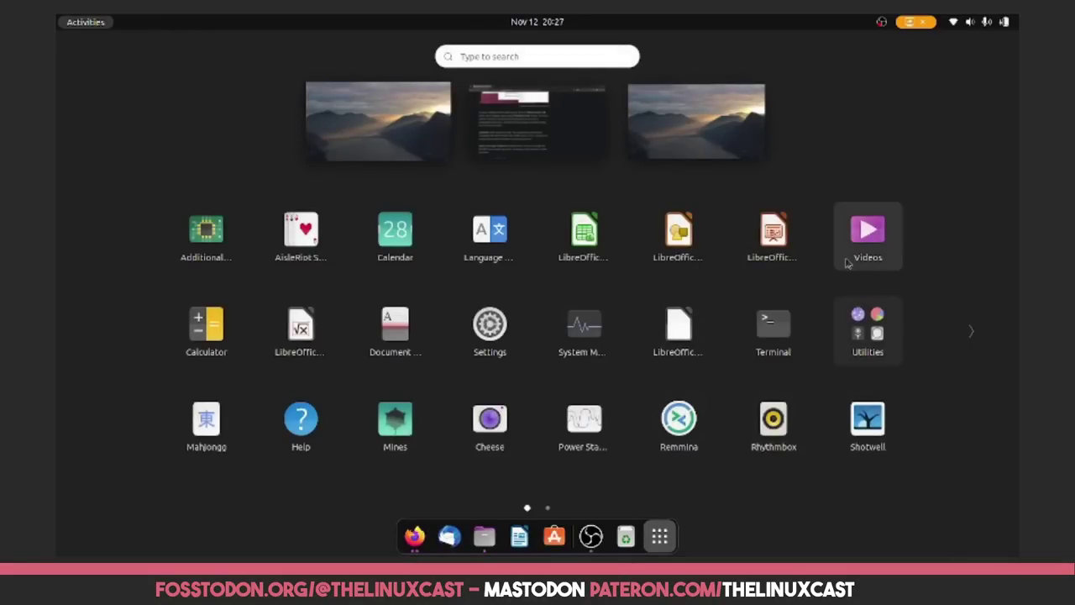
pyautogui.click(777, 322)
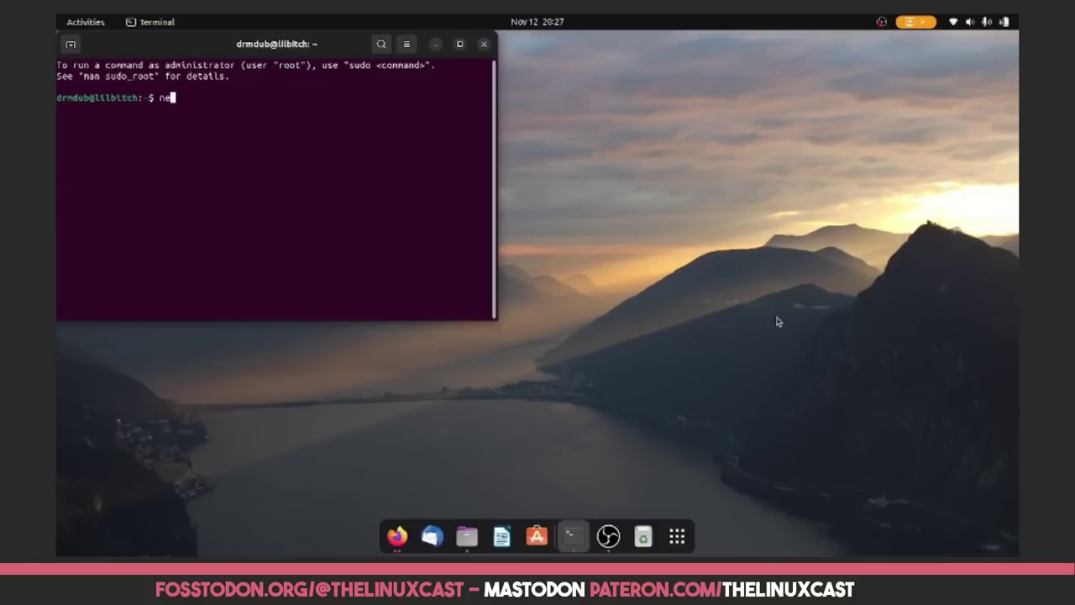
# Install neofetch with 'sudo apt install neofetch', entering the password and confirming with y
pyautogui.write('fetch')
pyautogui.press('Return')
pyautogui.write('sudo')
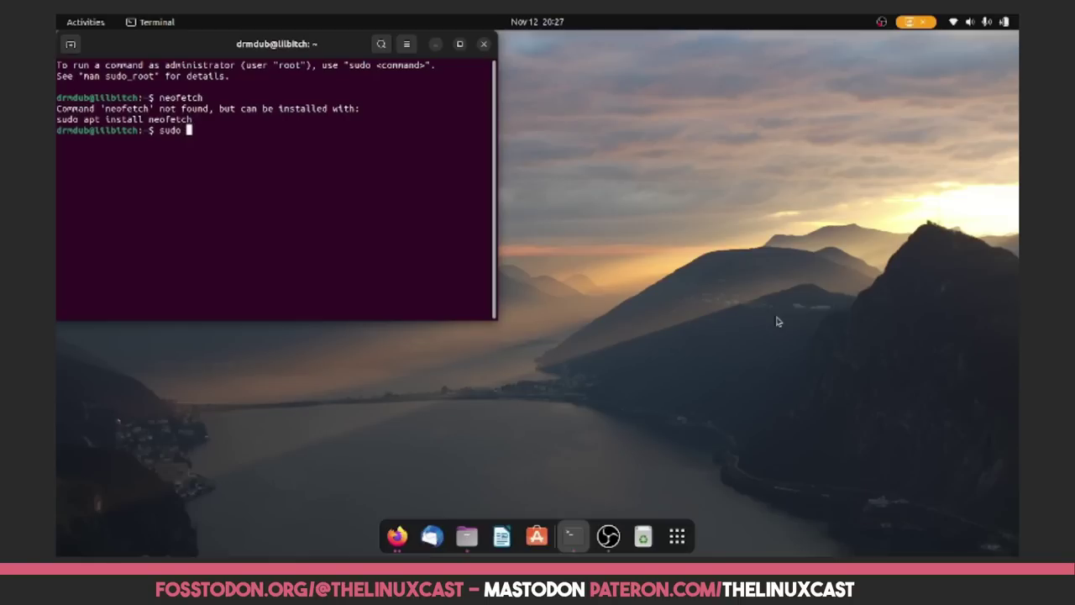
pyautogui.write(' apt install neofetch')
pyautogui.press('Return')
pyautogui.press('Return')
pyautogui.write('y')
pyautogui.press('Return')
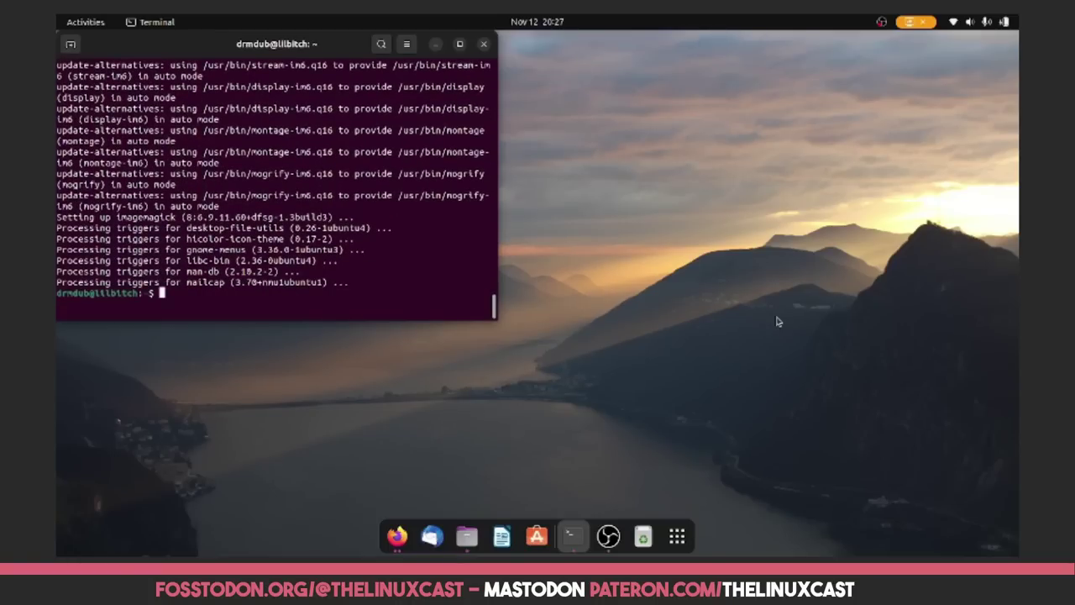
# Clear the terminal and run neofetch to show the system information summary
pyautogui.hotkey('ctrl', 'l')
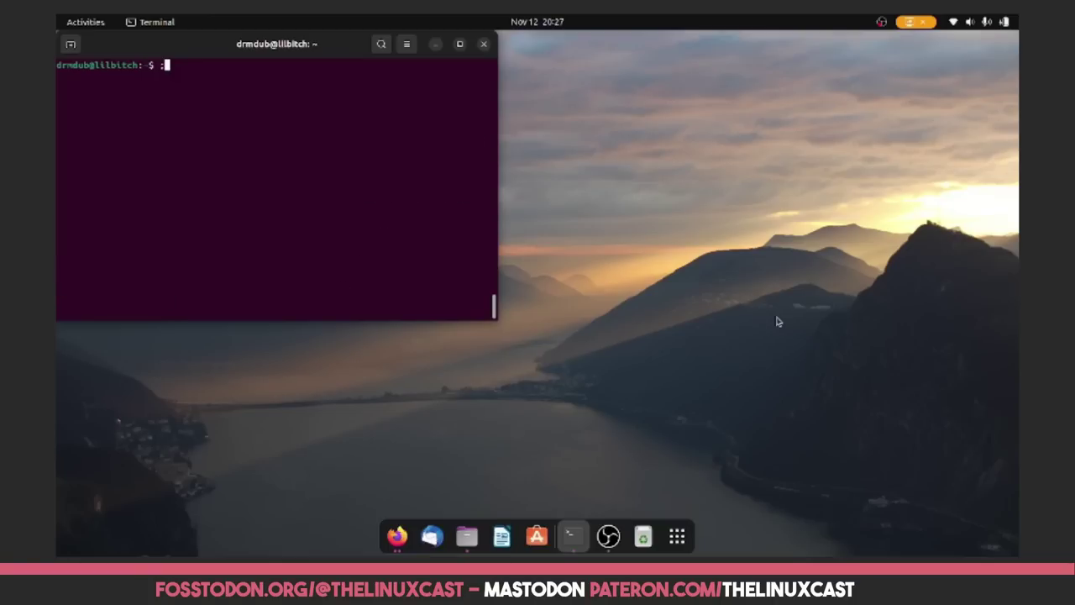
pyautogui.press('BackSpace')
pyautogui.press('BackSpace')
pyautogui.write('neofetch')
pyautogui.press('Return')
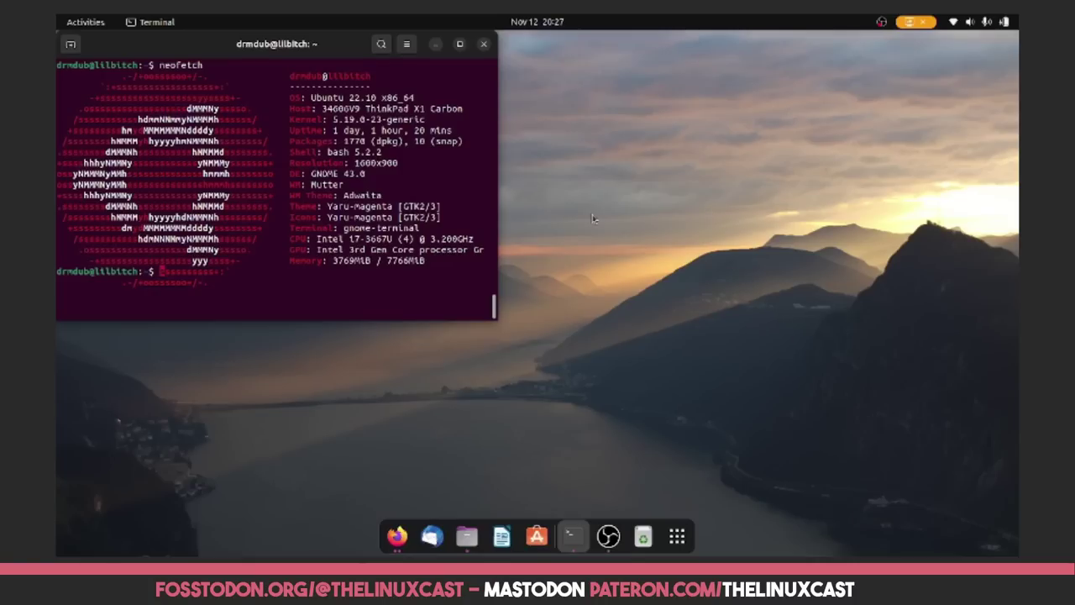
# Highlight the GNOME 43.0 DE, GPU and 1770 Packages lines in the neofetch output
pyautogui.moveTo(378, 177); pyautogui.dragTo(321, 174)
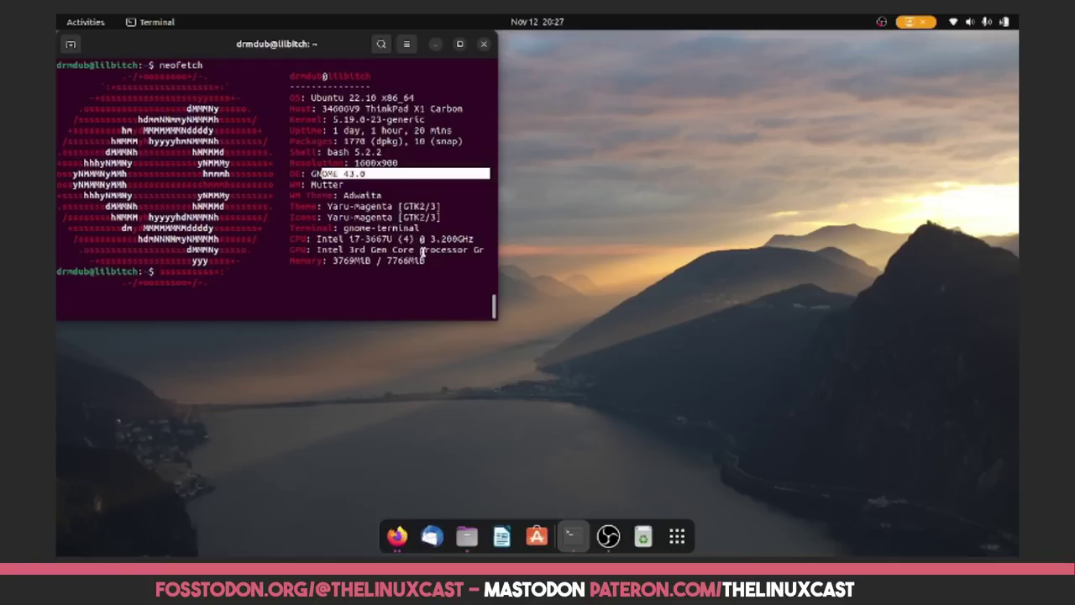
pyautogui.moveTo(420, 250); pyautogui.dragTo(344, 239)
pyautogui.click(374, 244)
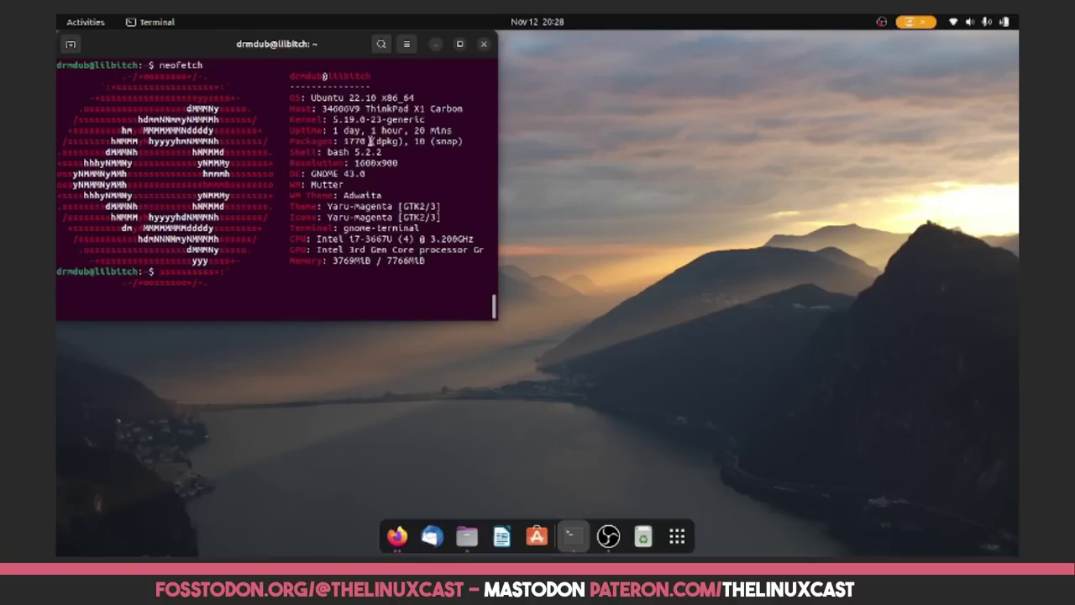
pyautogui.moveTo(366, 142); pyautogui.dragTo(338, 148)
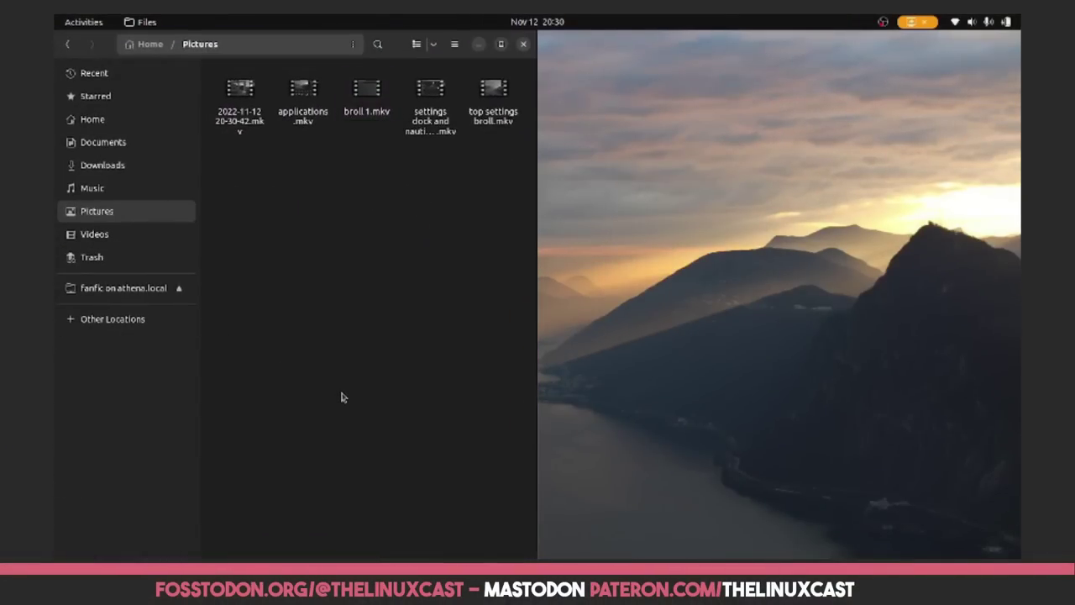
# Switch to Firefox from the overview and tile it on the right half beside Files
pyautogui.press('super')
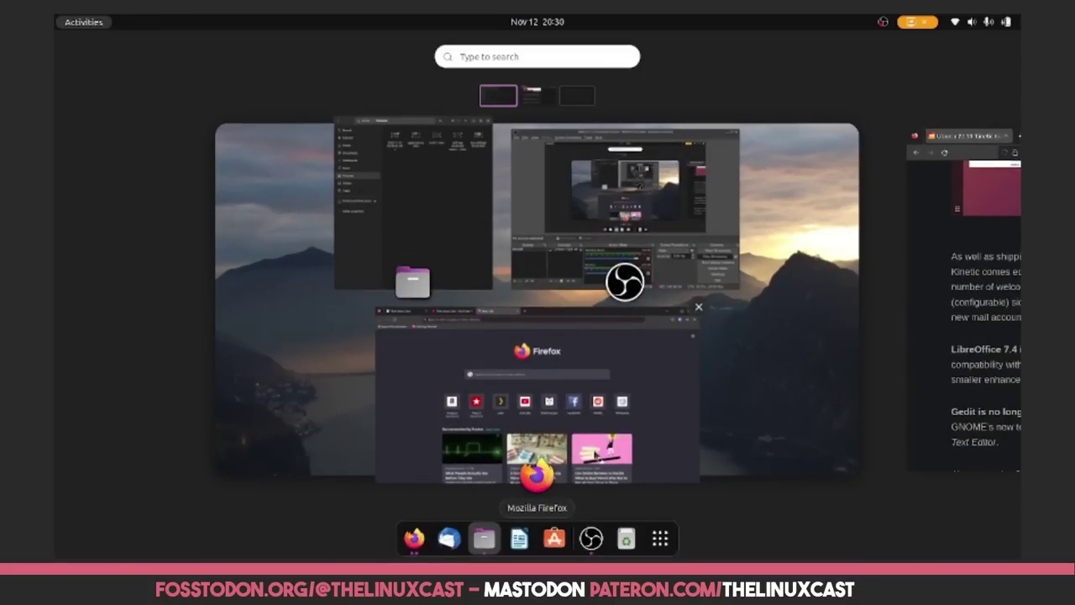
pyautogui.click(616, 409)
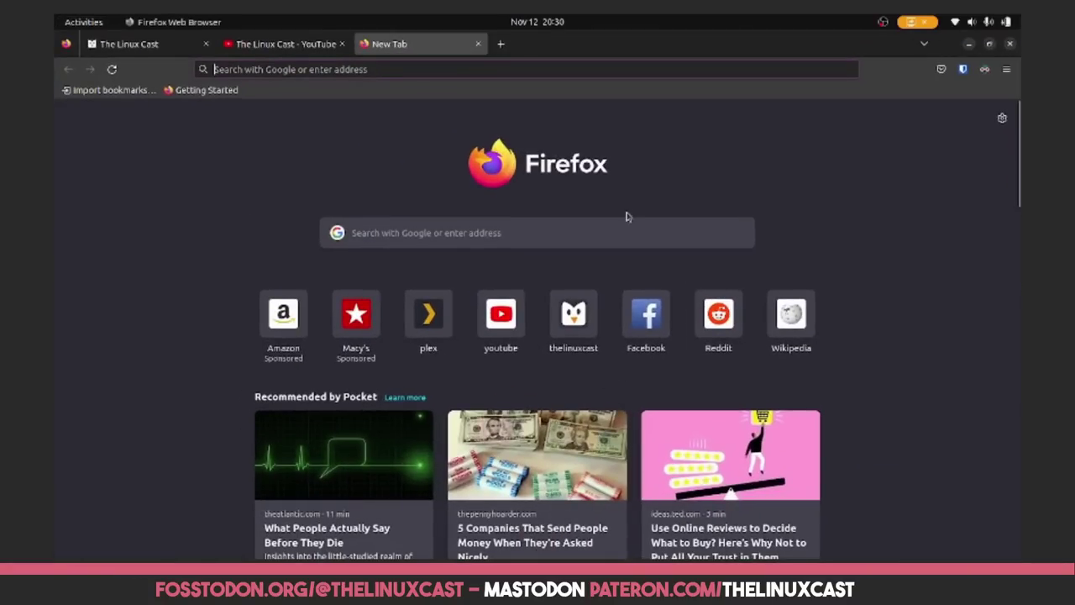
pyautogui.moveTo(656, 52); pyautogui.dragTo(1020, 223)
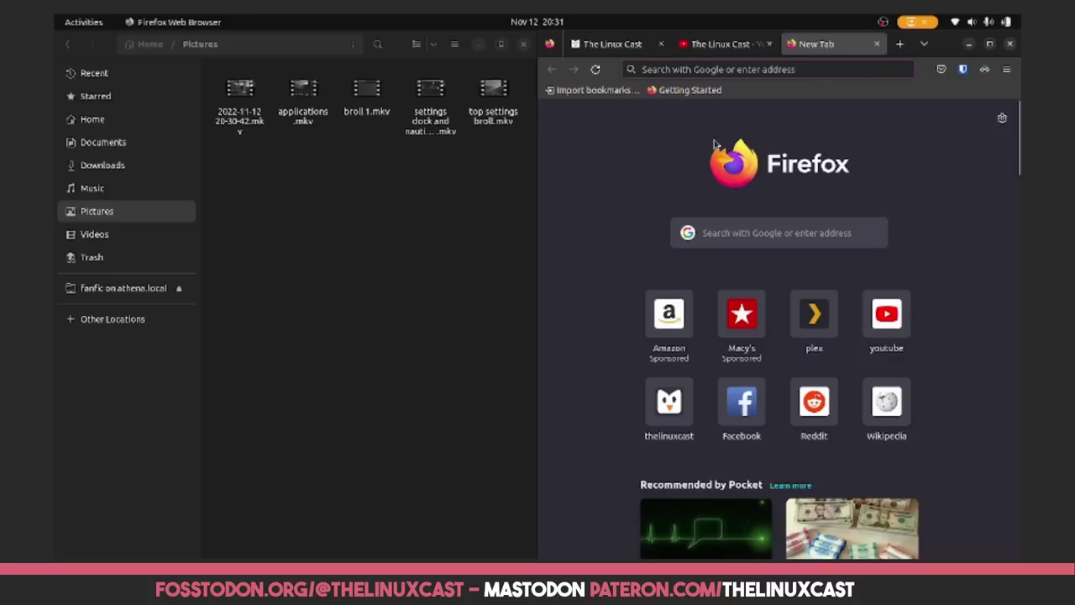
pyautogui.click(674, 72)
# Search for 'omg ubuntu' and open the OMG! Ubuntu homepage result
pyautogui.write('o')
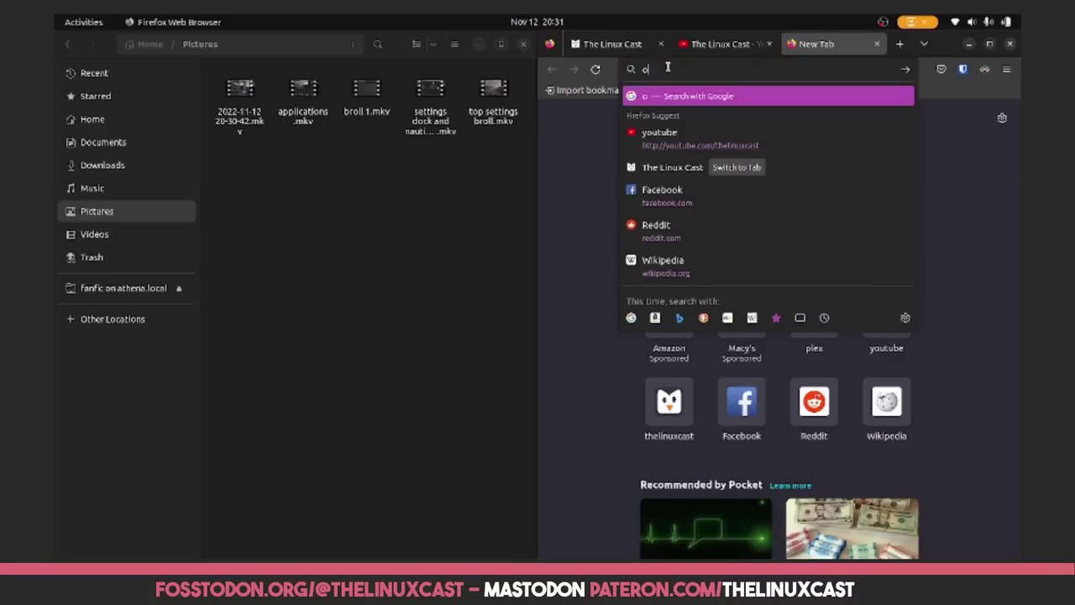
pyautogui.write('mg')
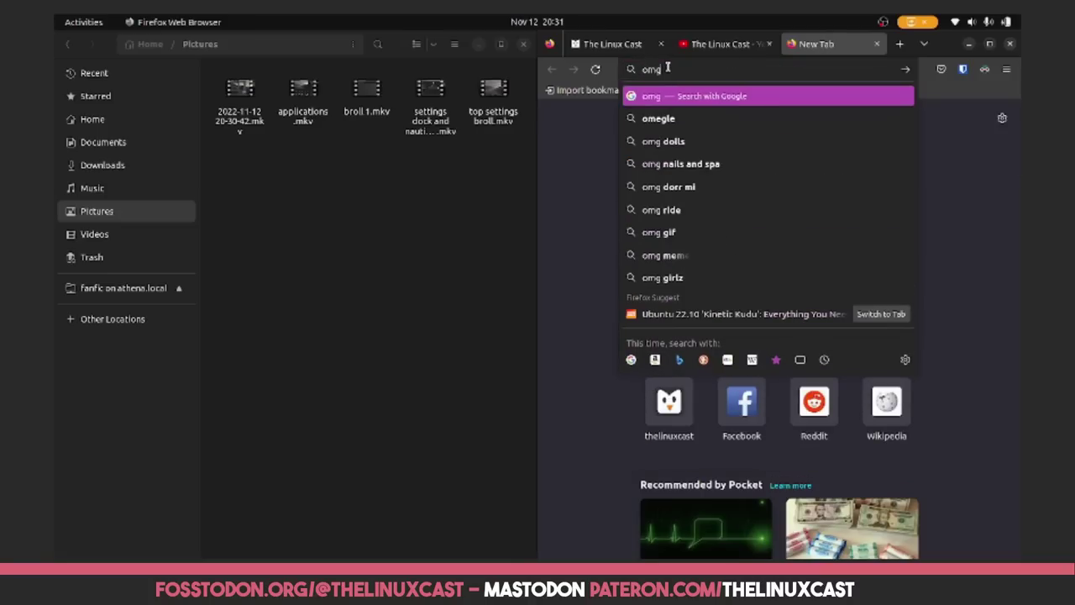
pyautogui.write(' ubuntu')
pyautogui.press('Return')
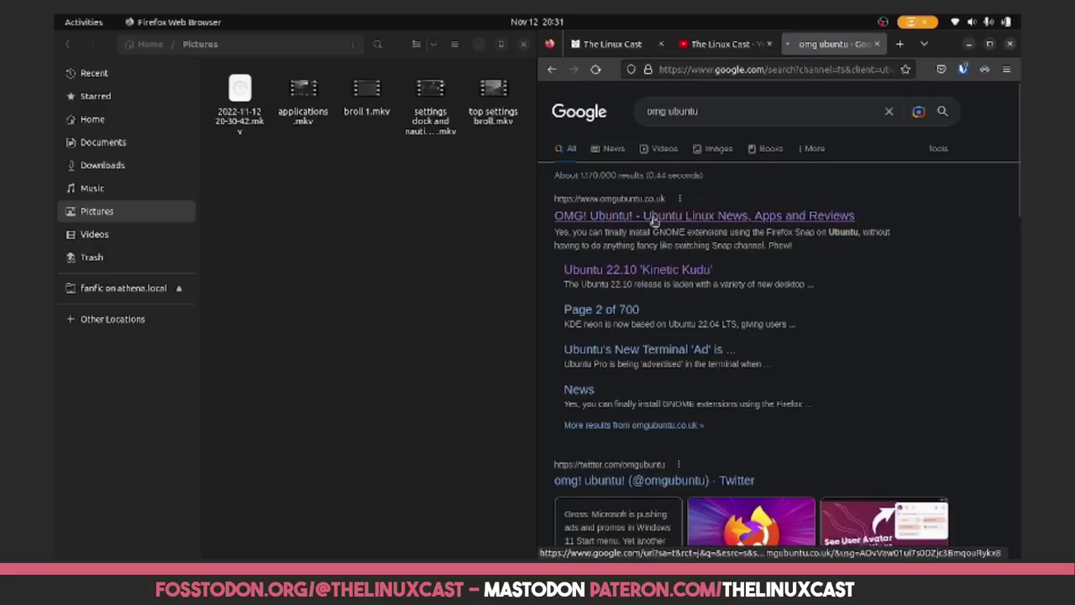
pyautogui.click(655, 218)
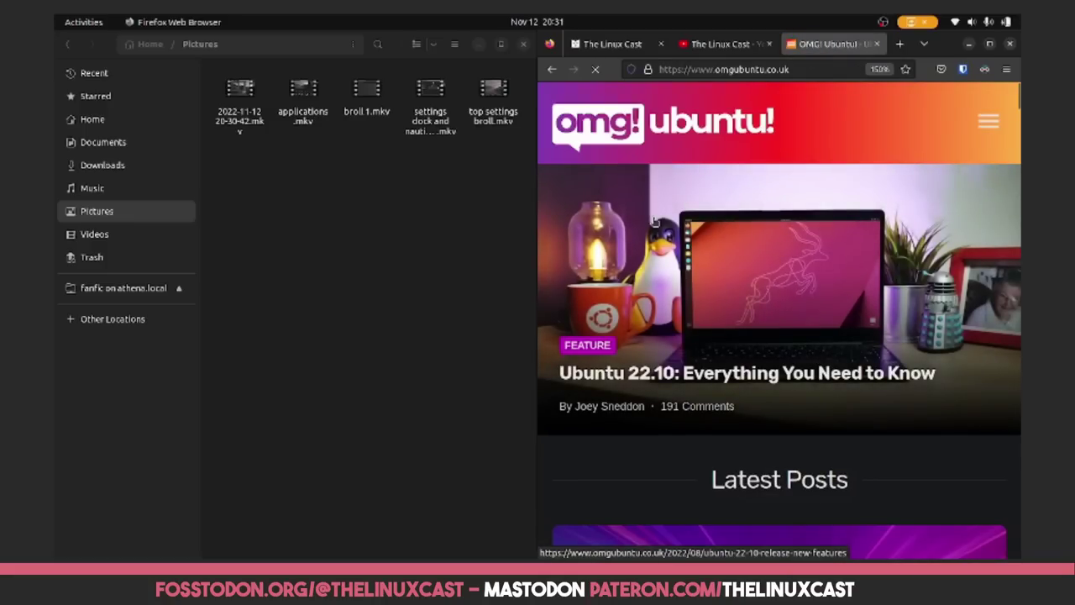
# Scroll through OMG! Ubuntu's latest posts, nudging the Files/Firefox split slightly
pyautogui.scroll(-8, 654, 221)
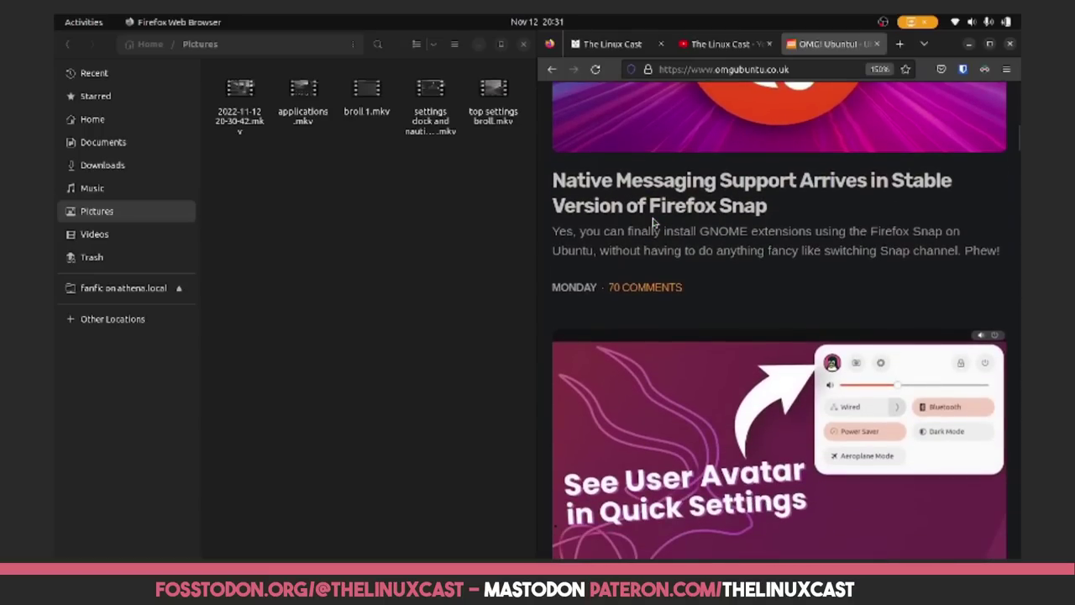
pyautogui.scroll(-10, 654, 223)
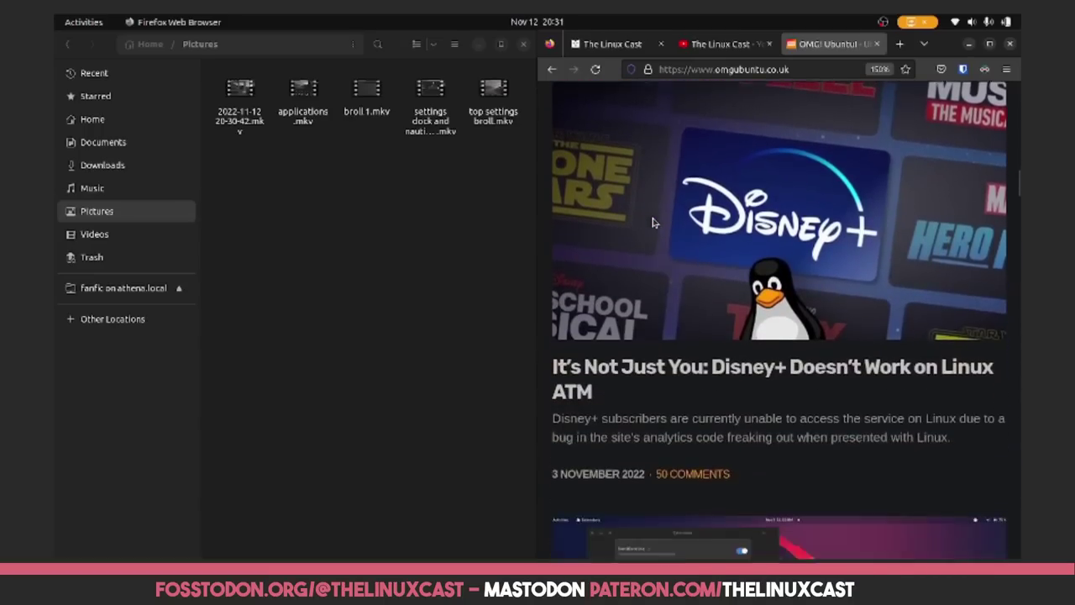
pyautogui.scroll(-10, 655, 223)
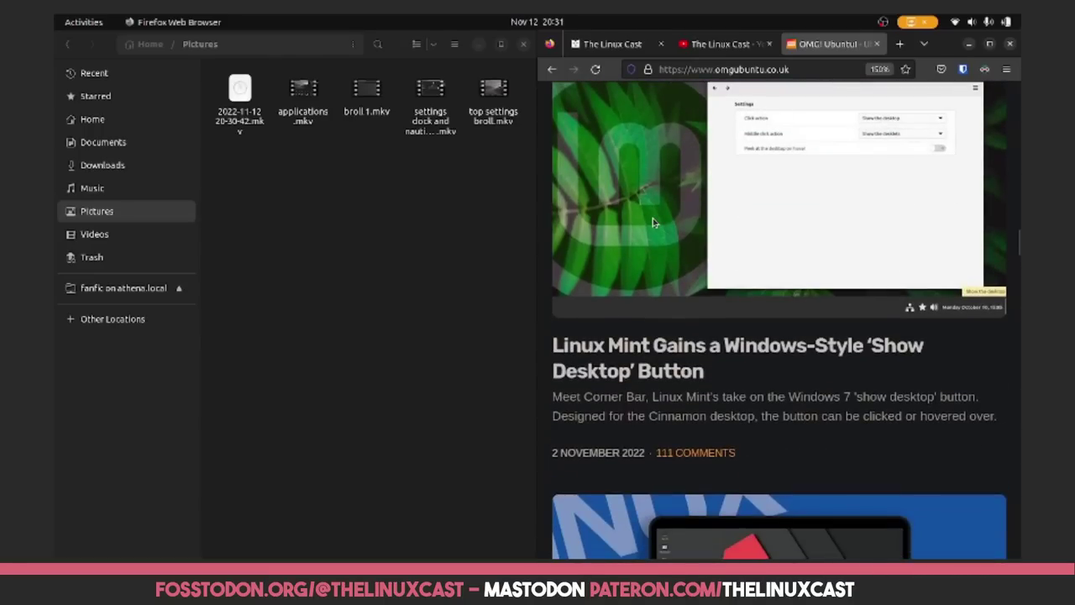
pyautogui.scroll(-8, 655, 223)
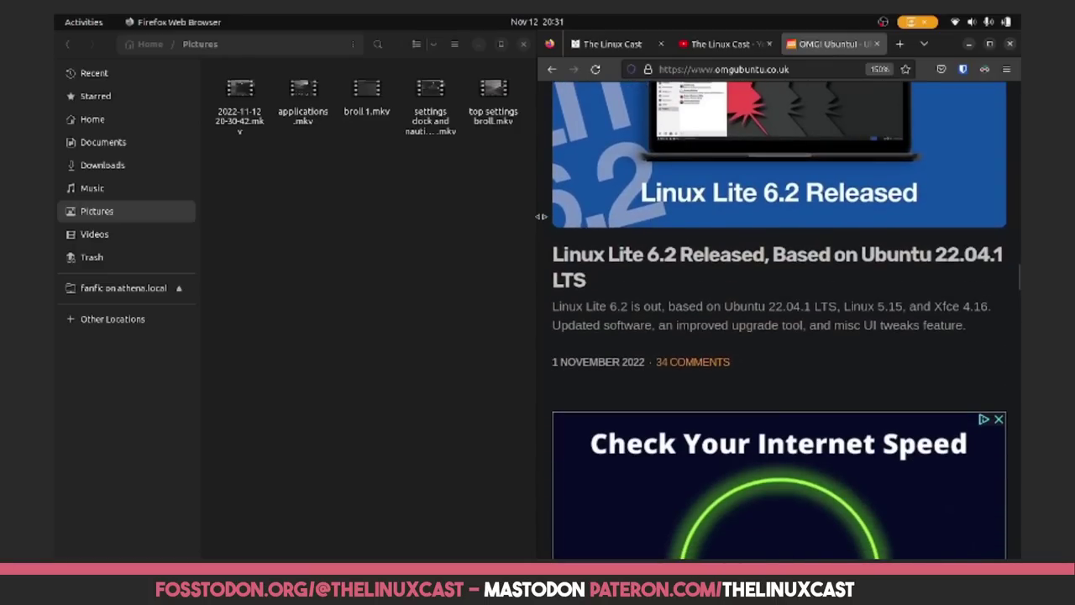
pyautogui.moveTo(537, 217)
pyautogui.mouseDown()
pyautogui.moveTo(425, 218)
pyautogui.moveTo(579, 217)
pyautogui.moveTo(481, 220)
pyautogui.moveTo(521, 218)
pyautogui.mouseUp()
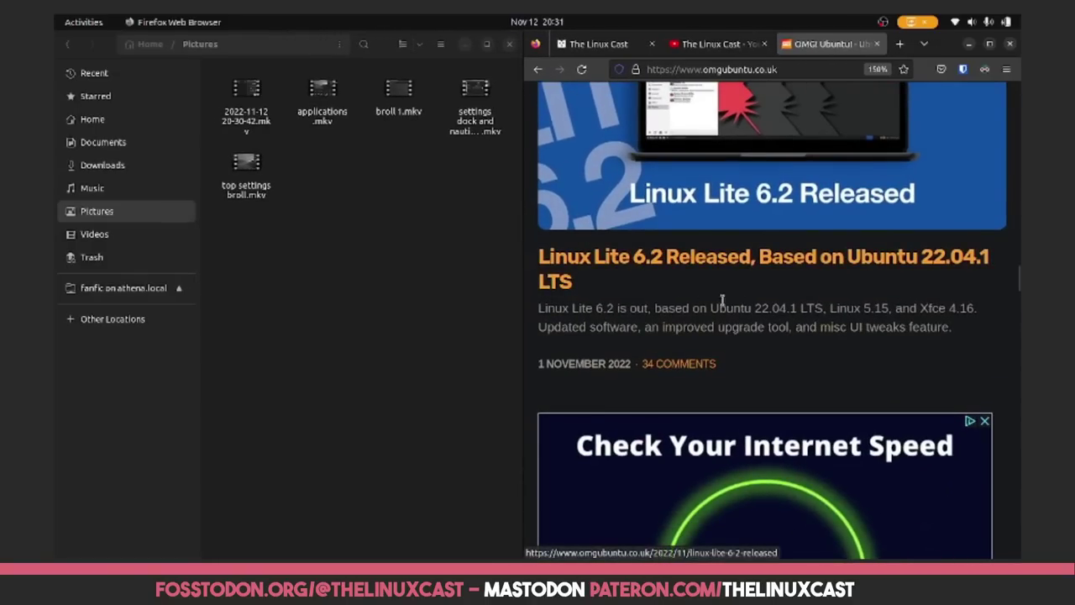
pyautogui.scroll(-5, 727, 314)
pyautogui.scroll(-3, 728, 314)
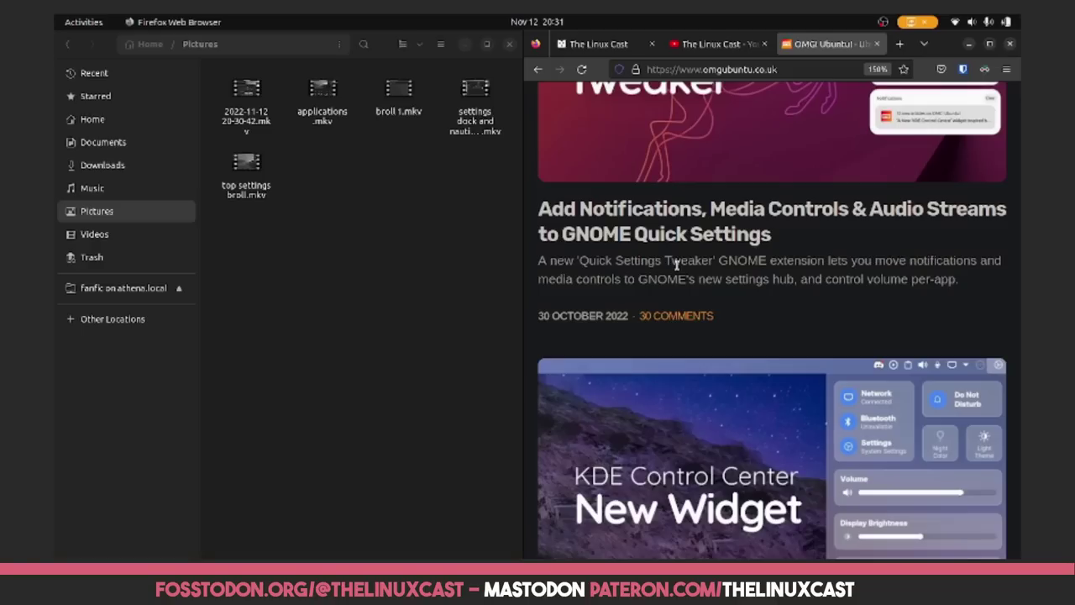
# Open a new terminal window and position it floating over the browser toward the lower right
pyautogui.hotkey('ctrl', 'alt', 't')
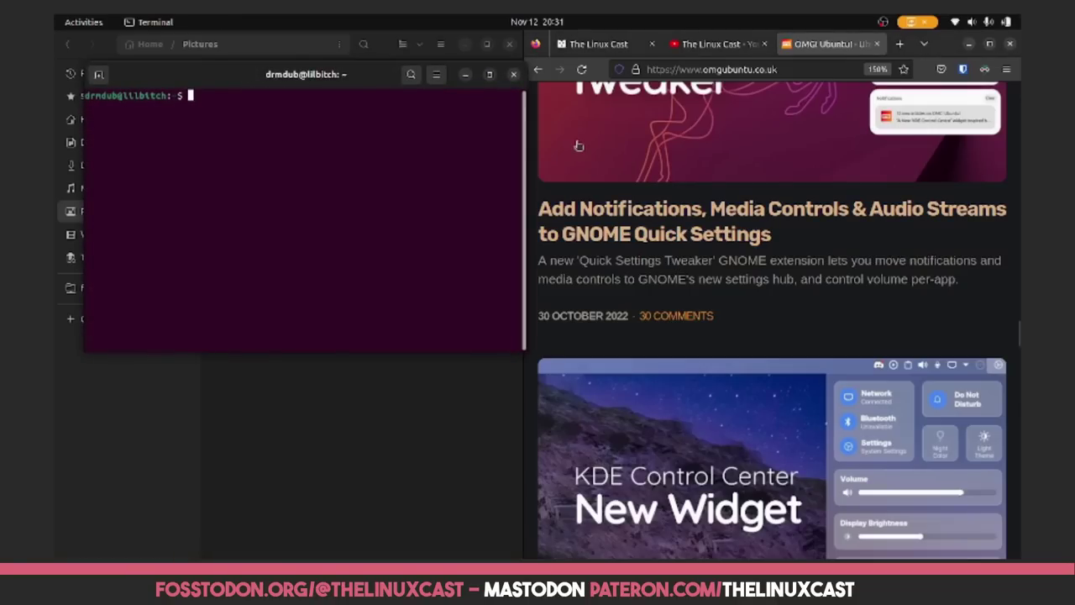
pyautogui.moveTo(403, 77); pyautogui.dragTo(765, 158)
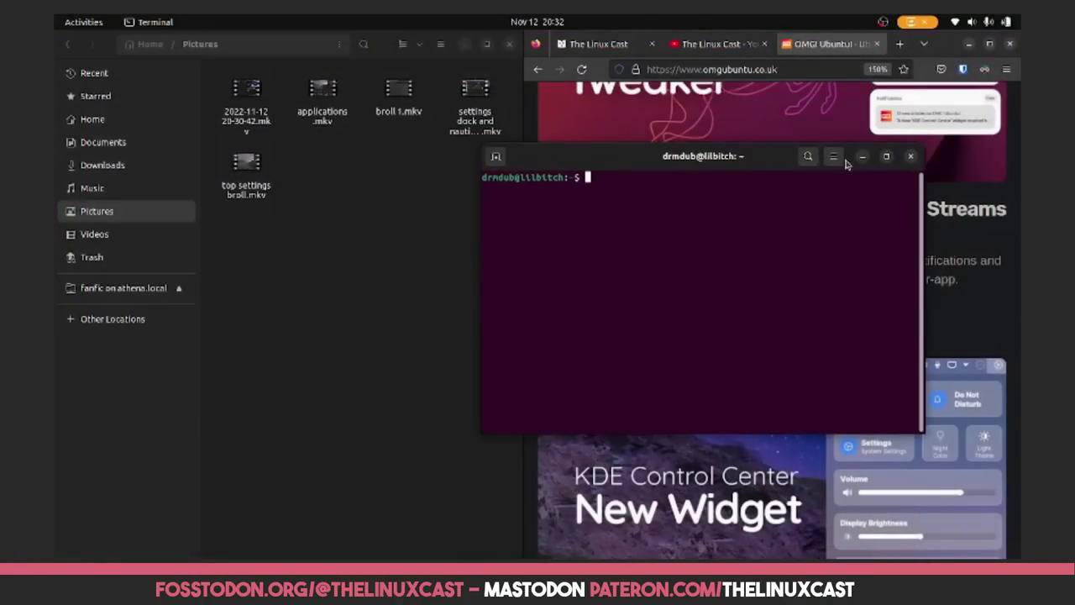
pyautogui.click(888, 157)
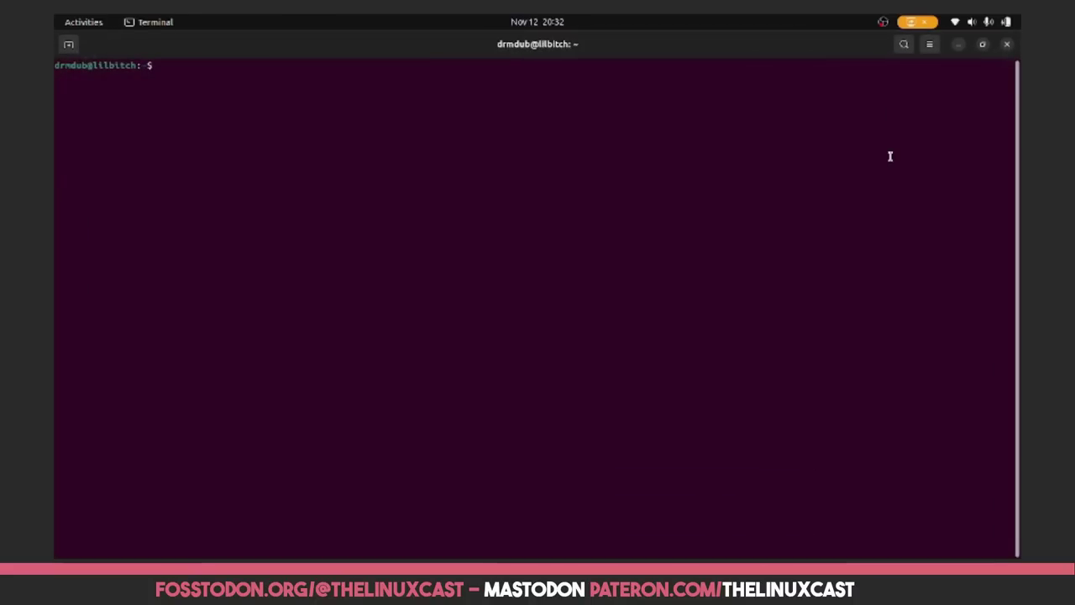
pyautogui.click(982, 44)
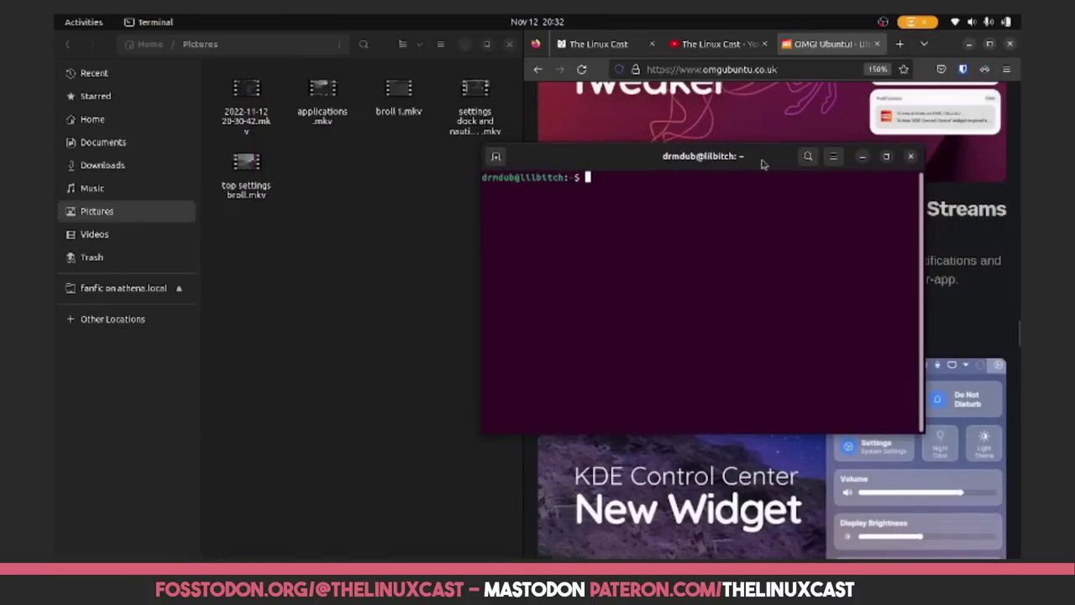
pyautogui.moveTo(778, 148); pyautogui.dragTo(825, 200)
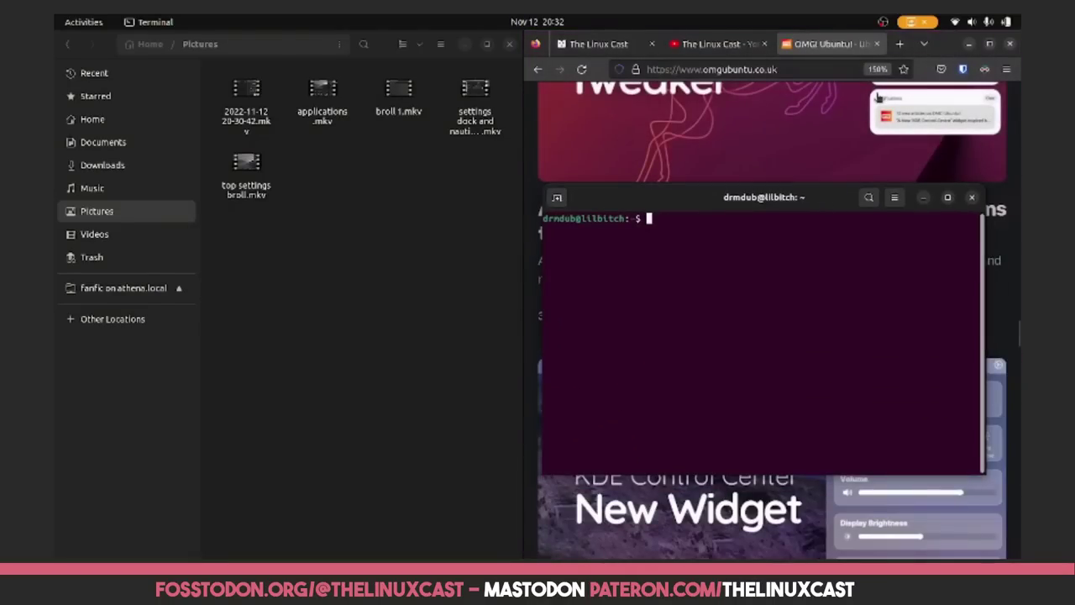
# Turn on system-wide Dark Mode from quick settings, then show the Activities overview
pyautogui.click(989, 23)
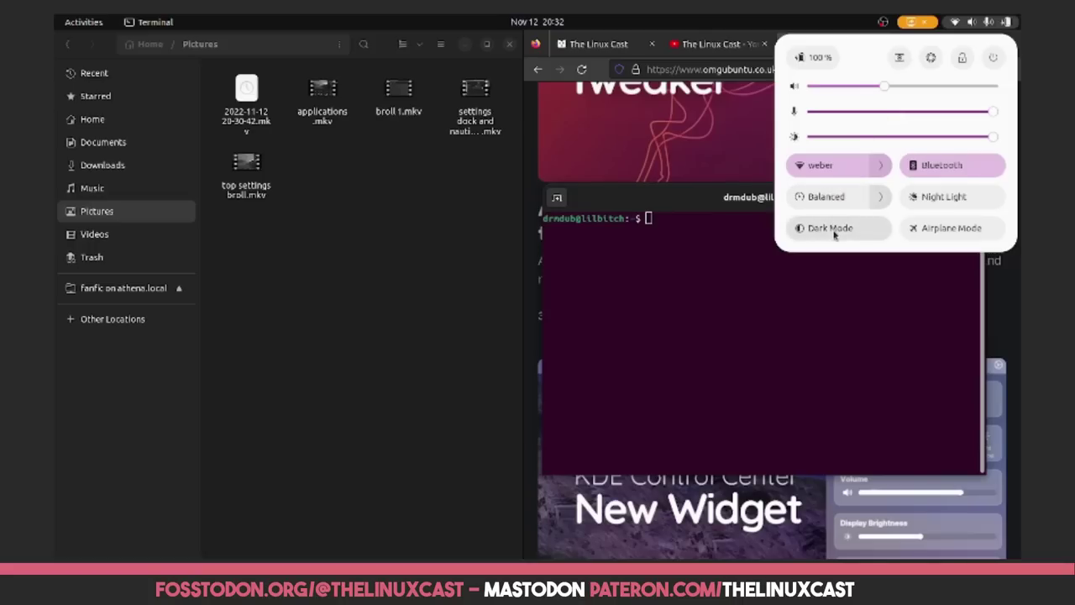
pyautogui.click(835, 234)
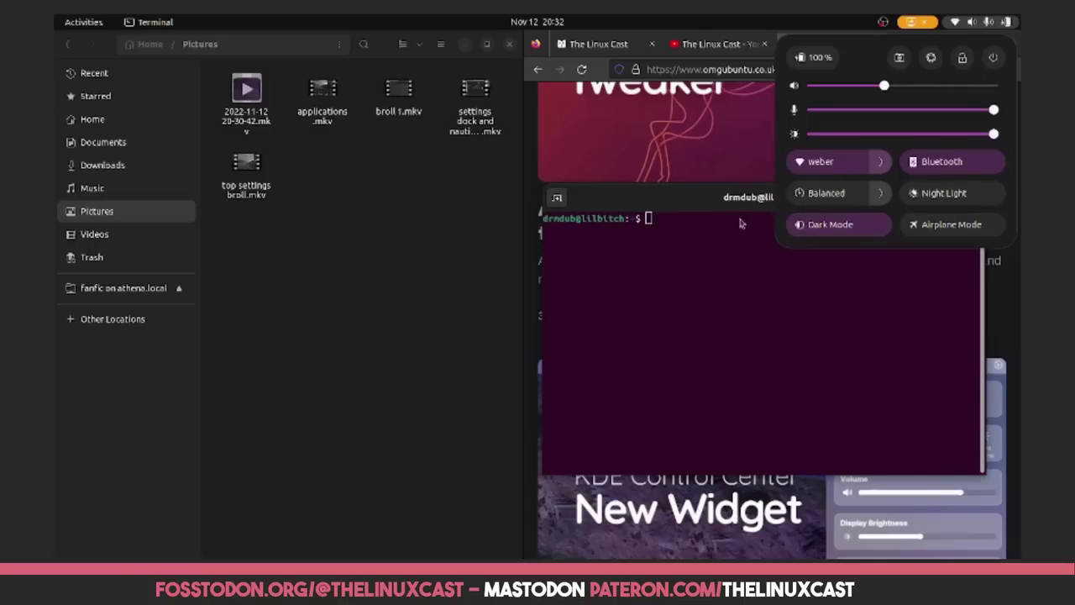
pyautogui.click(741, 249)
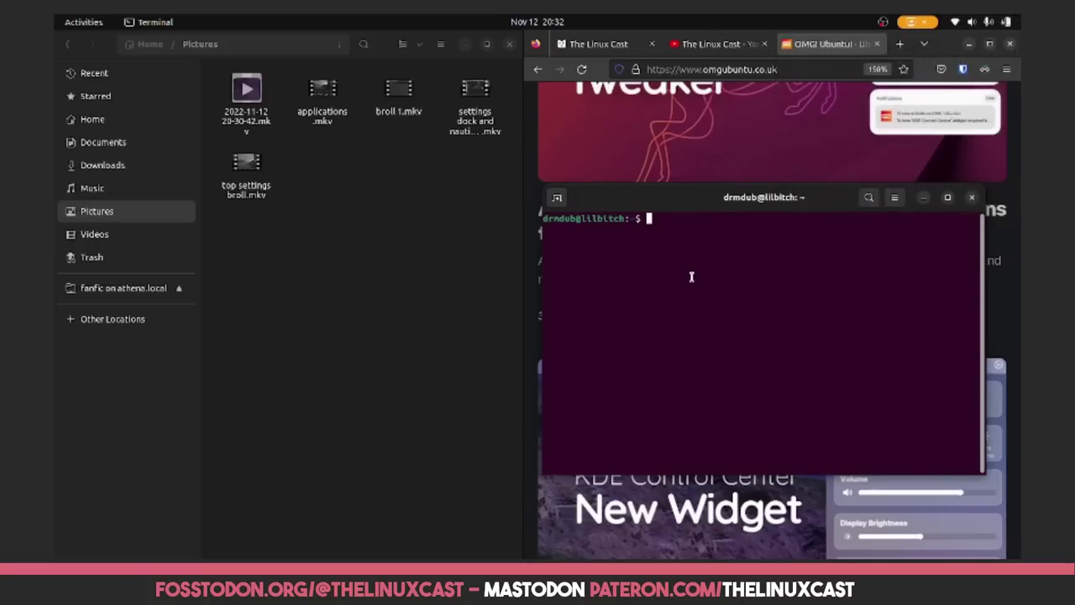
pyautogui.press('super')
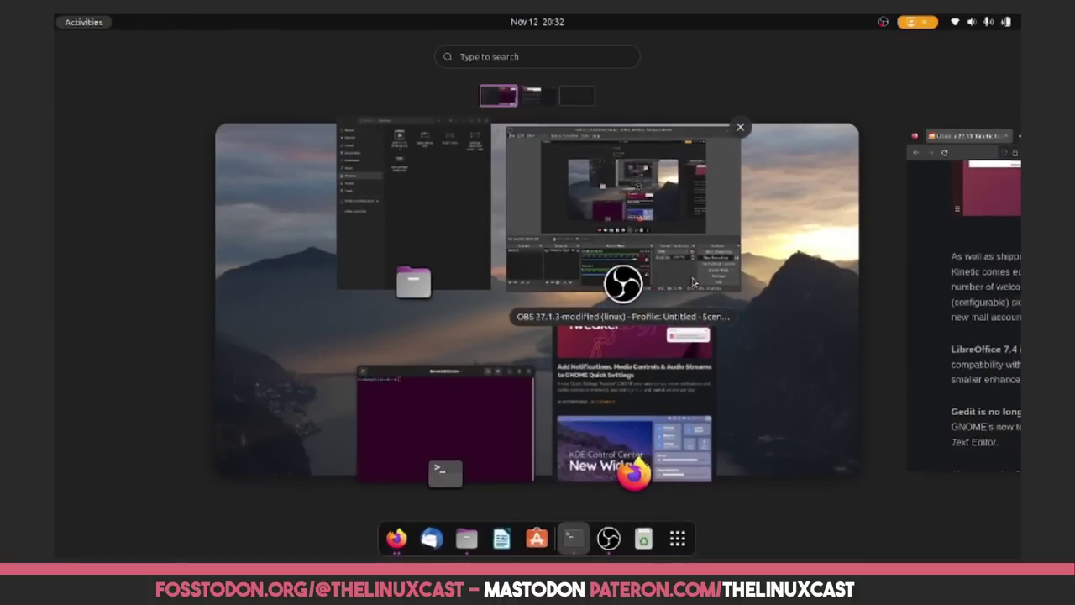
# Launch and close Ubuntu Software, then launch Rhythmbox via an 'rh' search and close it
pyautogui.click(537, 539)
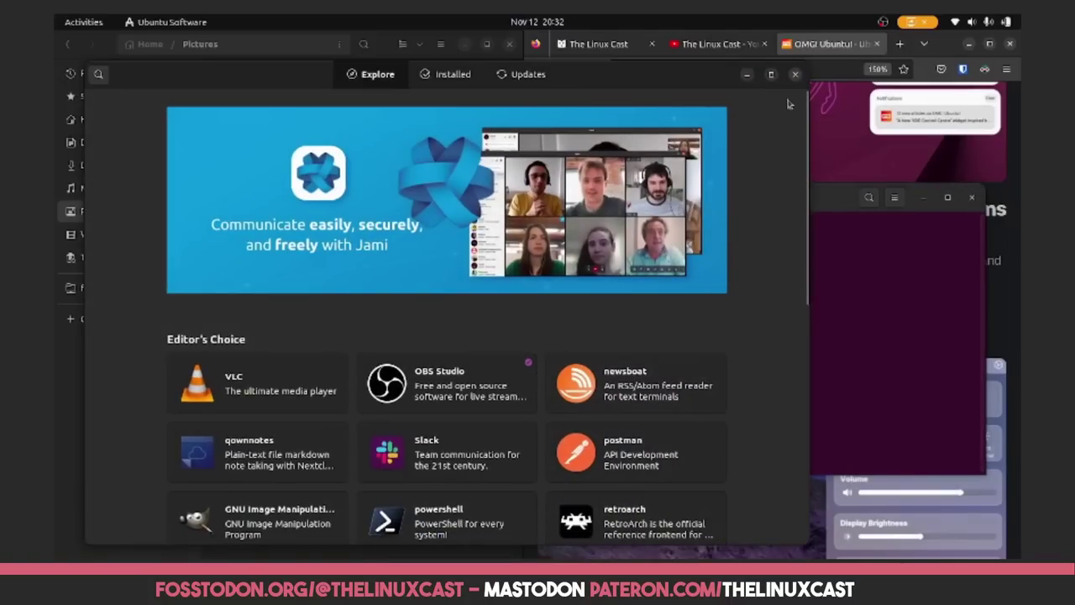
pyautogui.click(796, 75)
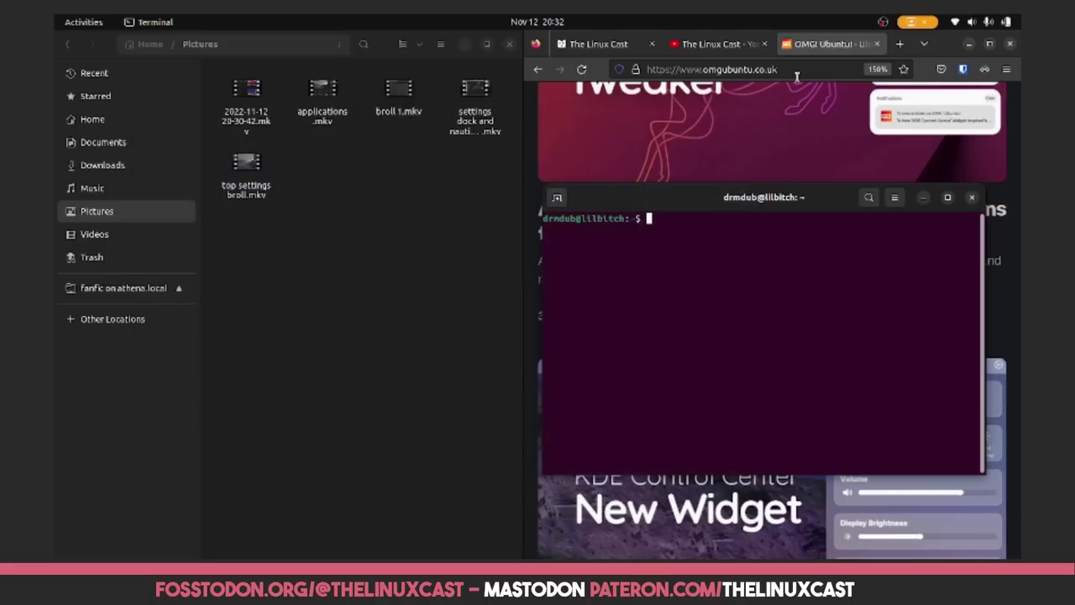
pyautogui.press('super')
pyautogui.write('rh')
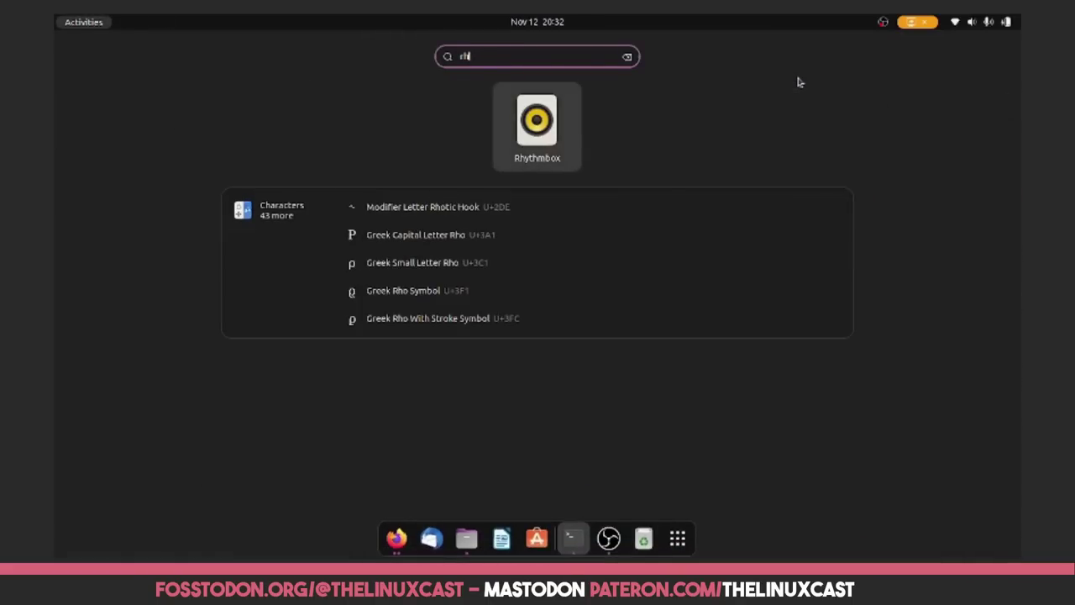
pyautogui.press('Return')
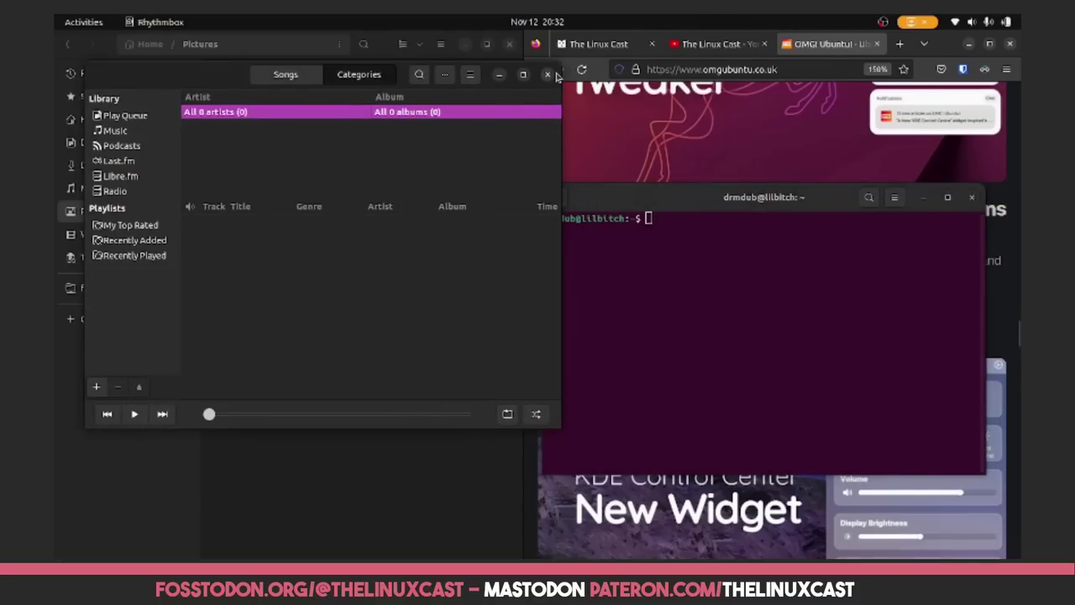
pyautogui.click(548, 74)
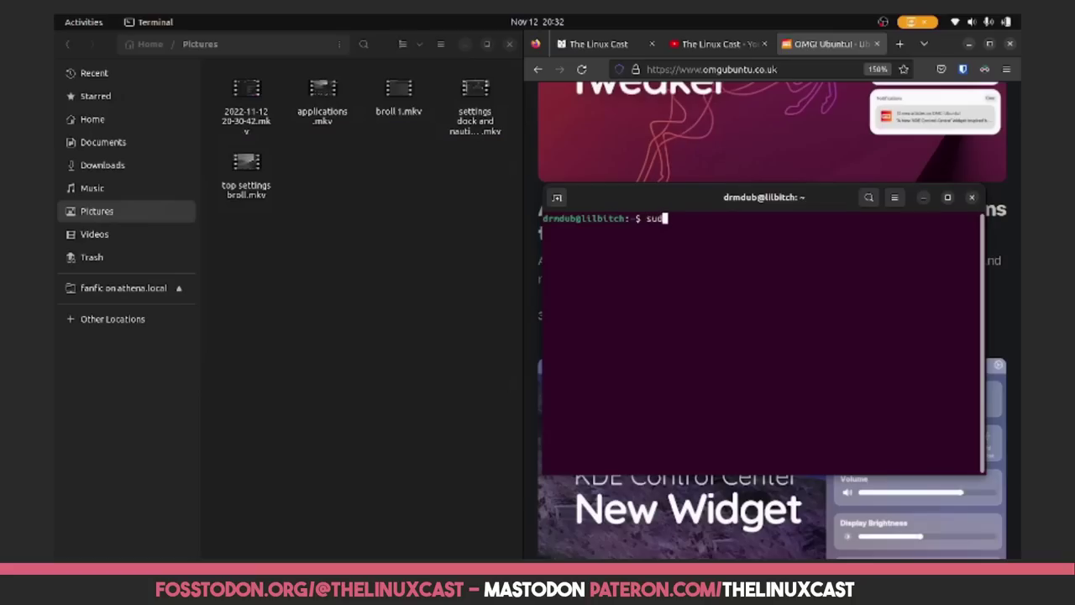
# Run sudo apt update && sudo apt upgrade, which reports 0 upgraded, then minimize the terminal
pyautogui.write('t update && sudo apt upgrade')
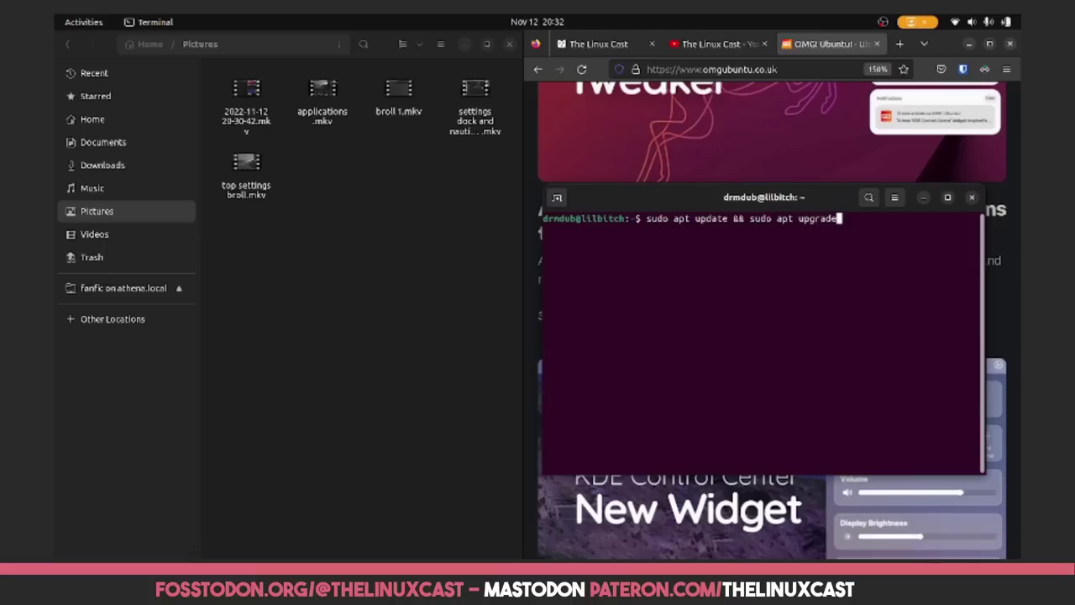
pyautogui.press('Return')
pyautogui.press('Return')
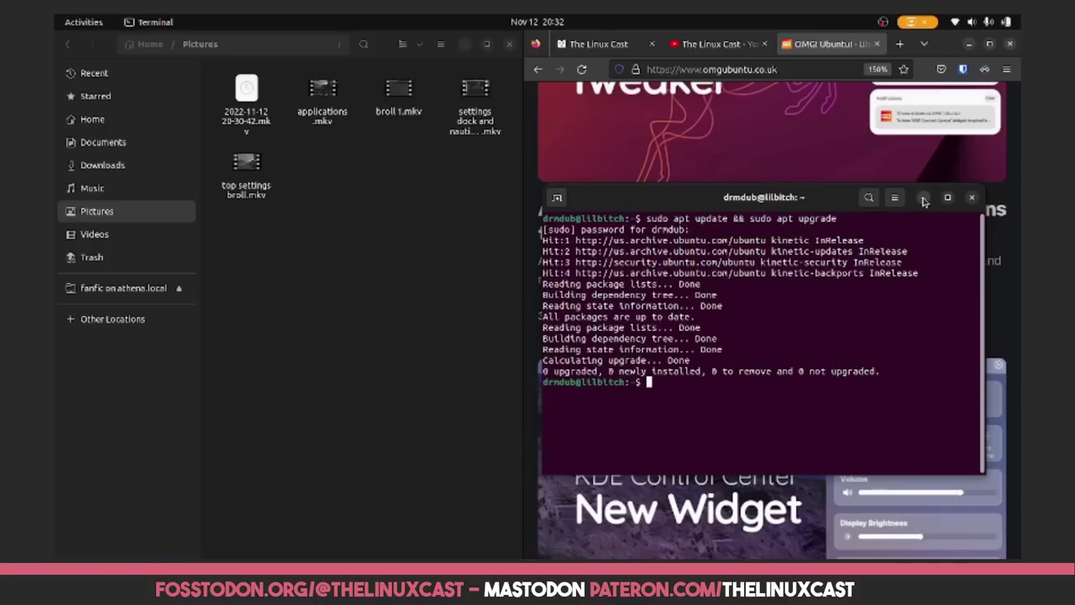
pyautogui.click(924, 198)
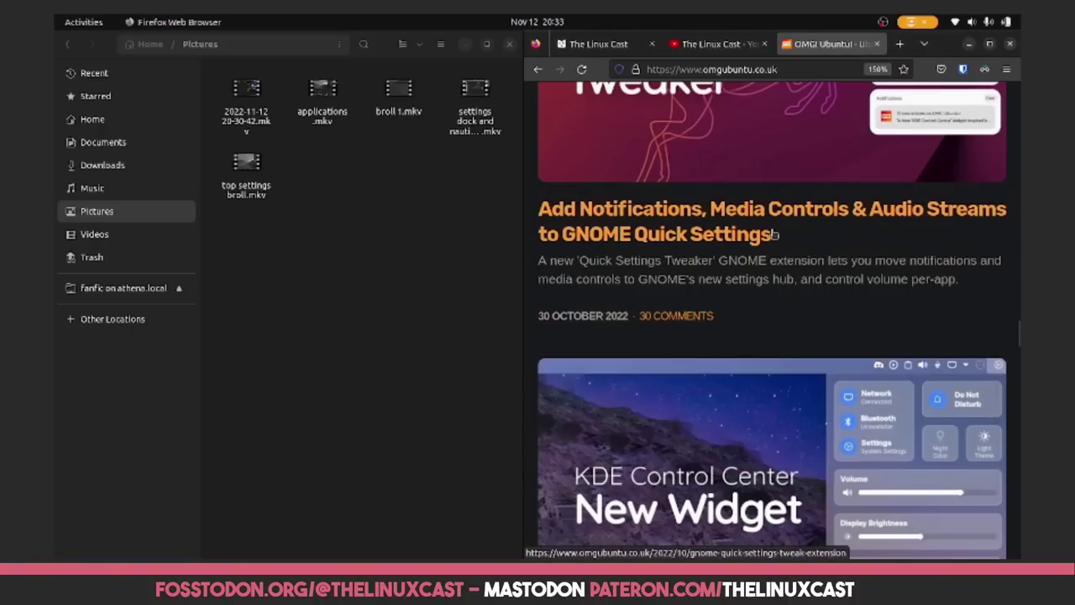
# Search Google for 'dedomiedo' from the Firefox address bar
pyautogui.scroll(-5, 813, 190)
pyautogui.click(753, 69)
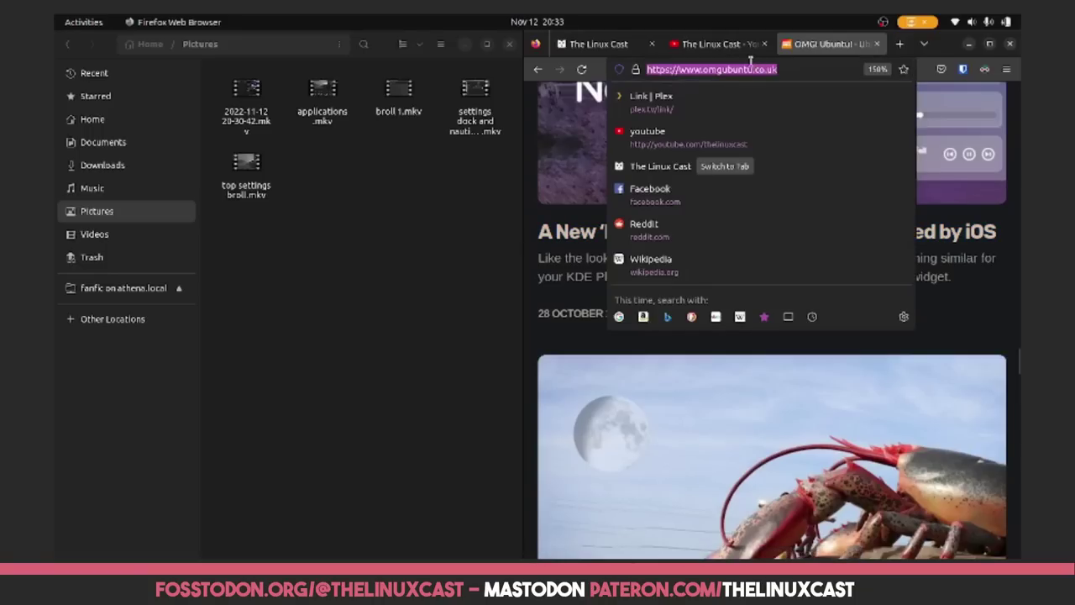
pyautogui.click(750, 69)
pyautogui.write('deda')
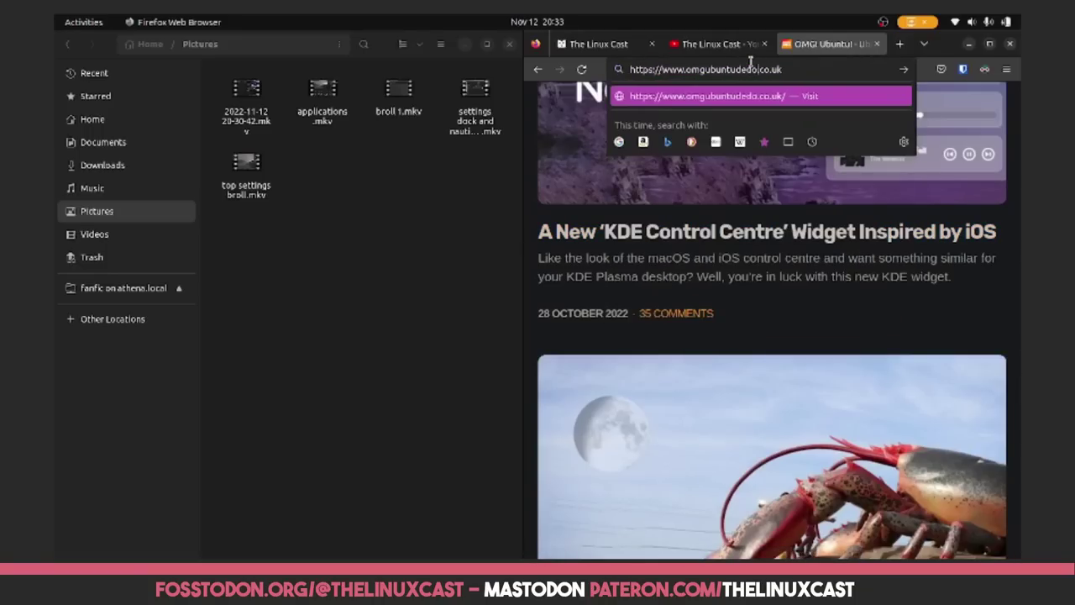
pyautogui.hotkey('ctrl', 'a')
pyautogui.write('ded')
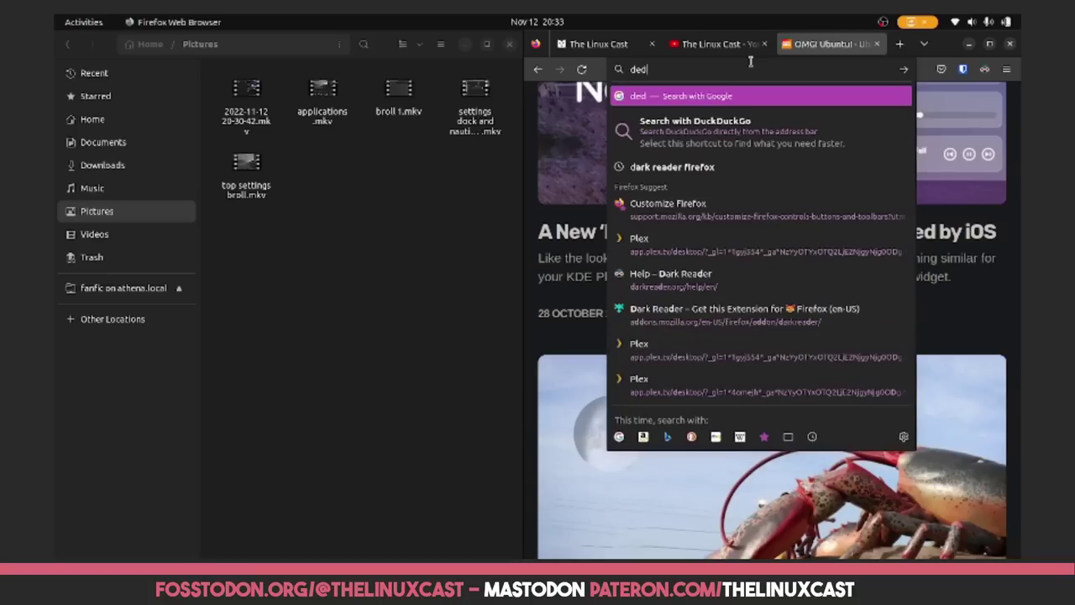
pyautogui.write('omie')
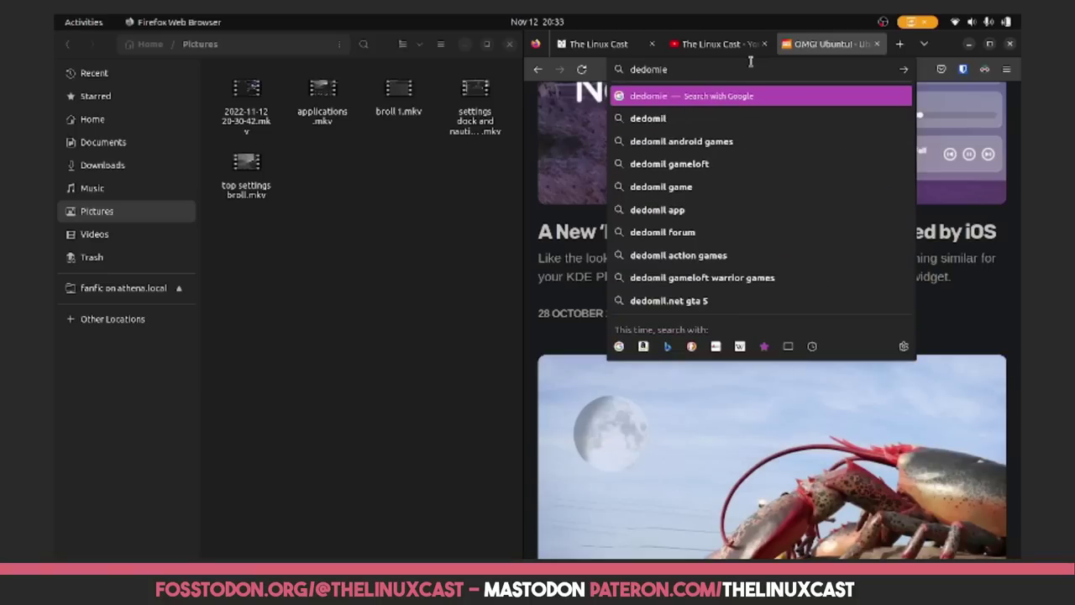
pyautogui.press('BackSpace')
pyautogui.press('BackSpace')
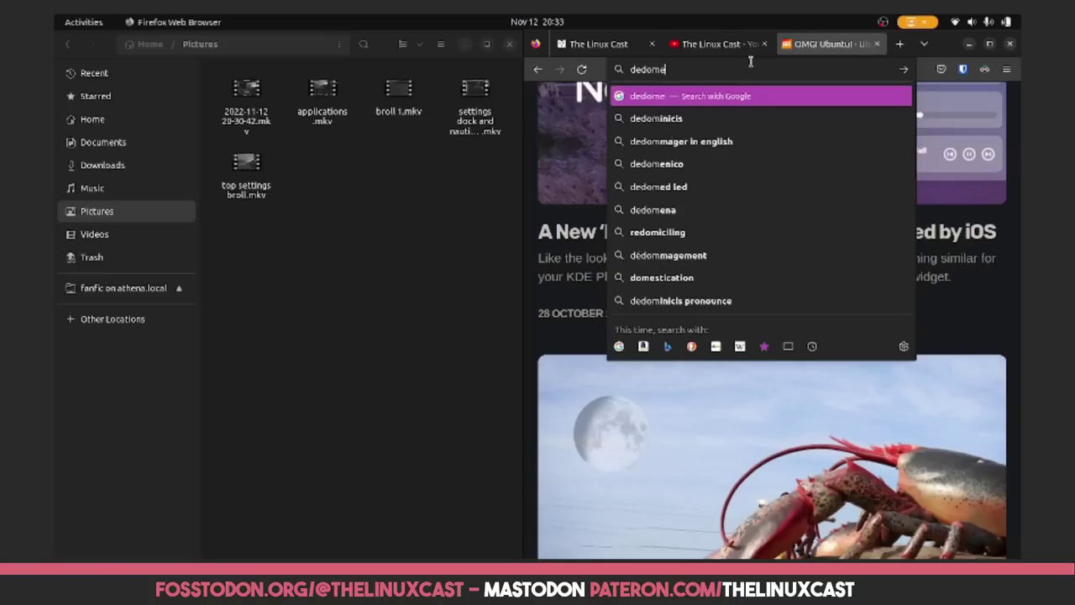
pyautogui.write('e')
pyautogui.press('BackSpace')
pyautogui.press('BackSpace')
pyautogui.press('BackSpace')
pyautogui.press('BackSpace')
pyautogui.press('BackSpace')
pyautogui.press('BackSpace')
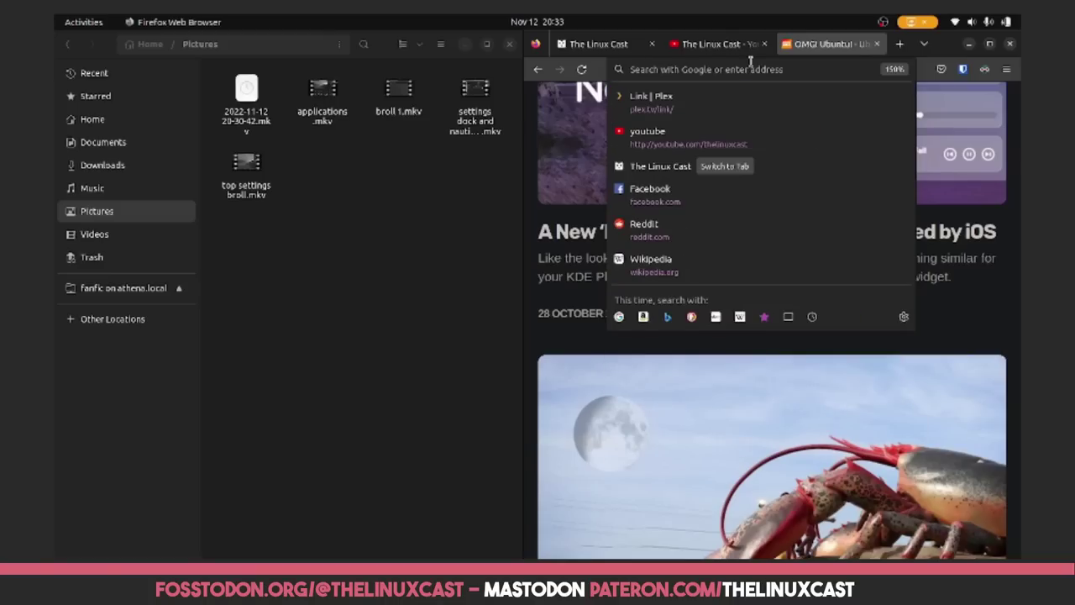
pyautogui.write('dedomiedo')
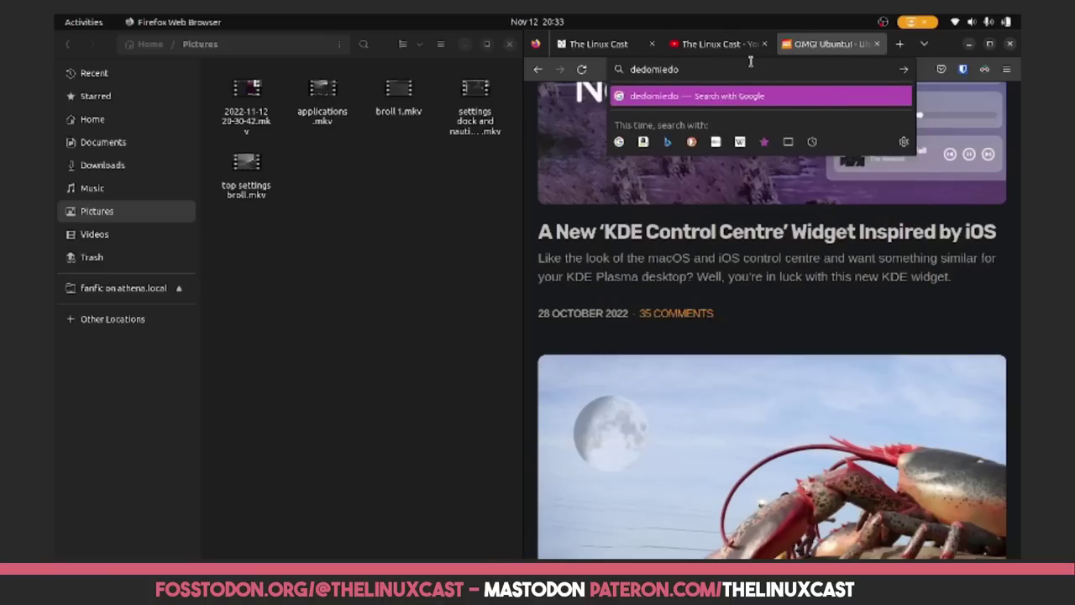
pyautogui.press('Return')
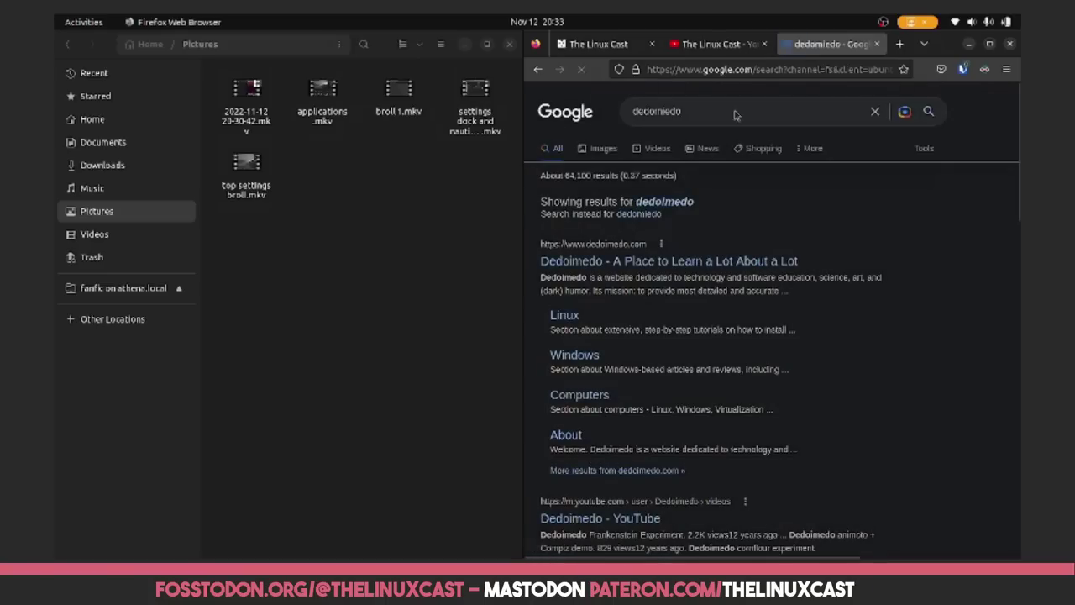
# Open Dedoimedo's 'Going Linux all the way on my hybrid-card laptop' article and read down to the installation section
pyautogui.click(645, 262)
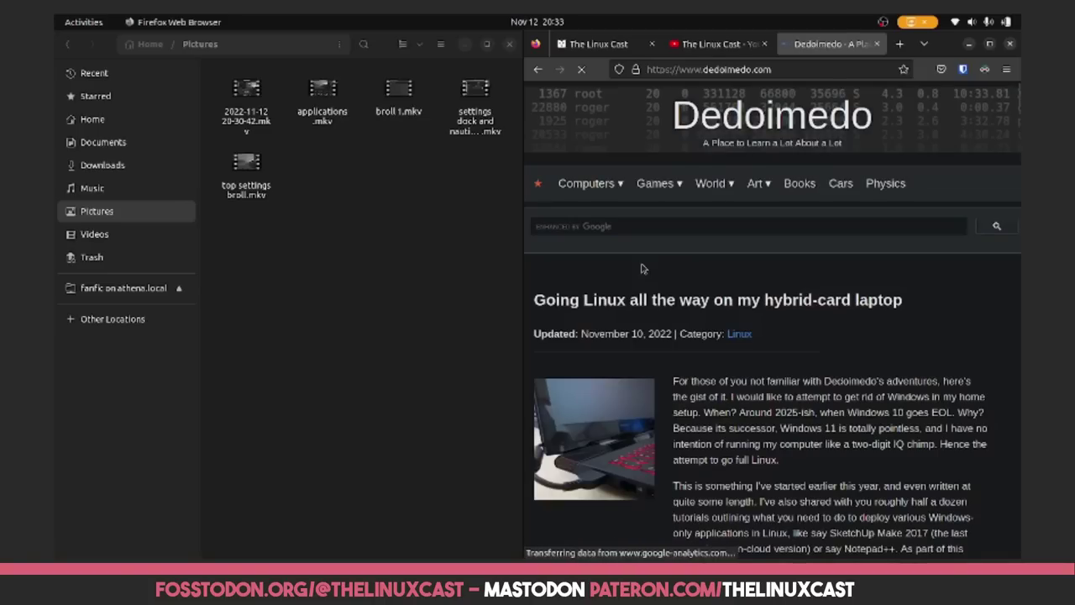
pyautogui.click(760, 308)
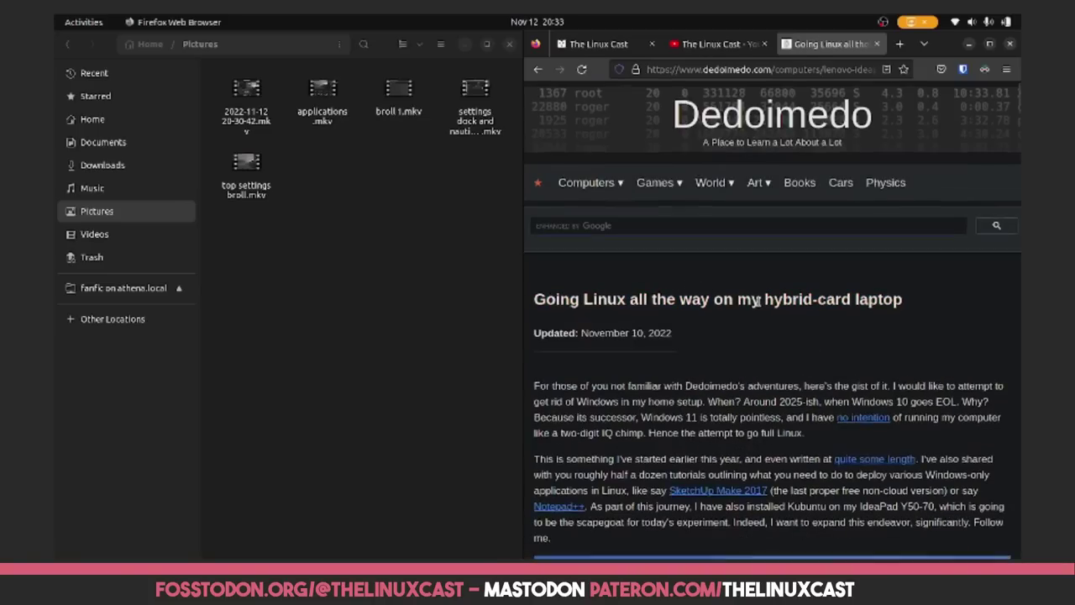
pyautogui.scroll(-8, 758, 302)
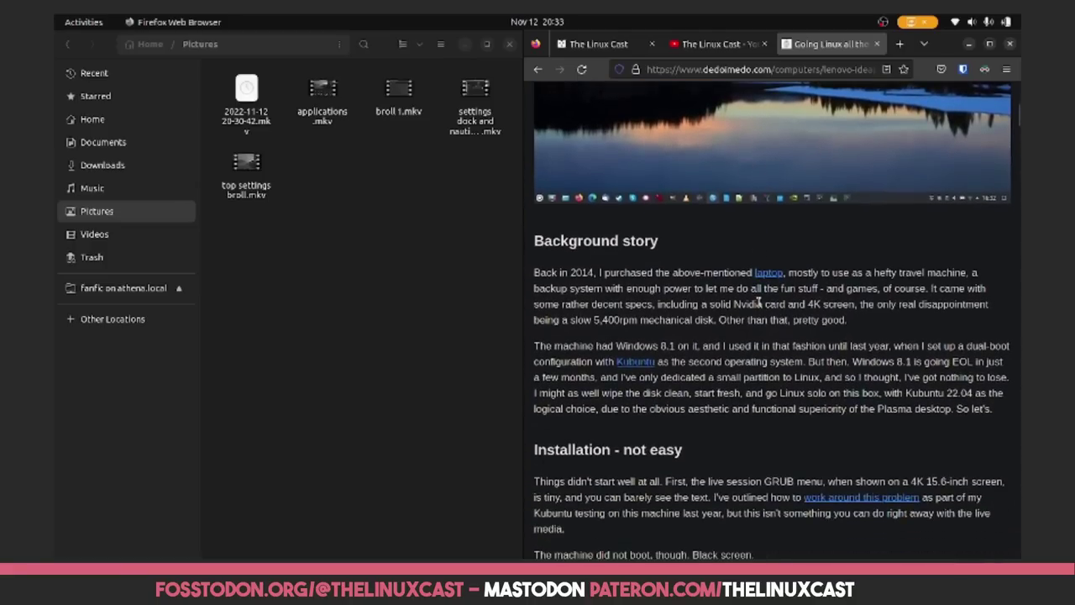
pyautogui.scroll(-5, 759, 303)
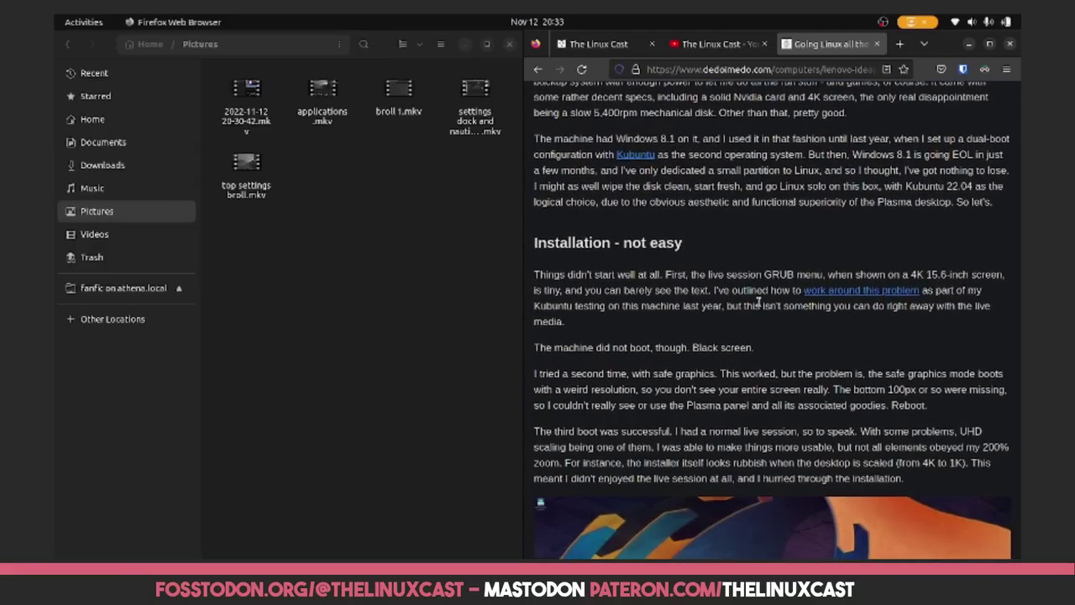
pyautogui.scroll(-6, 759, 302)
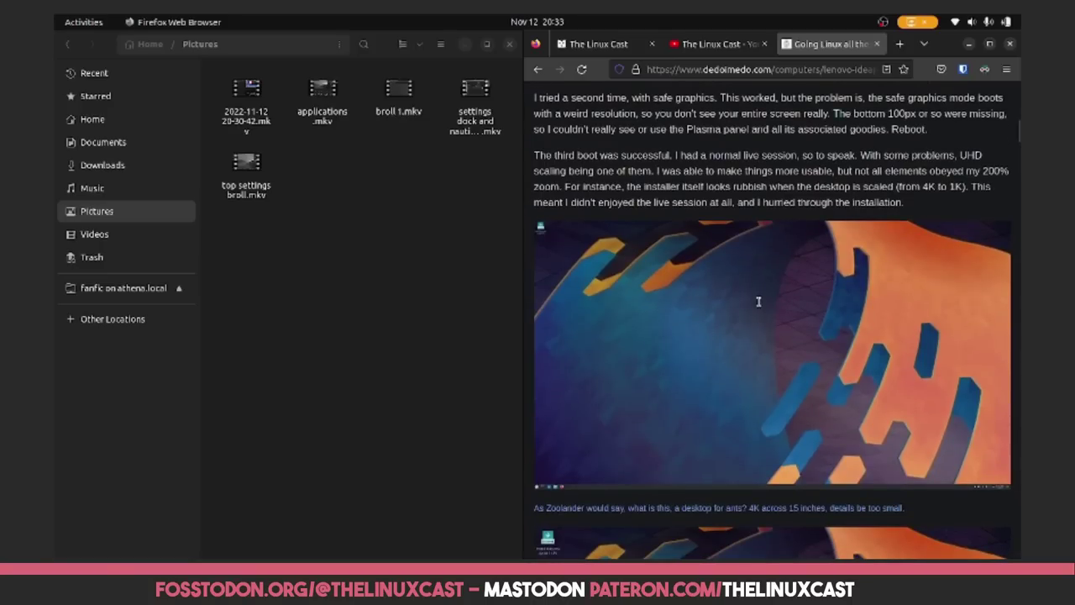
pyautogui.scroll(-2, 759, 302)
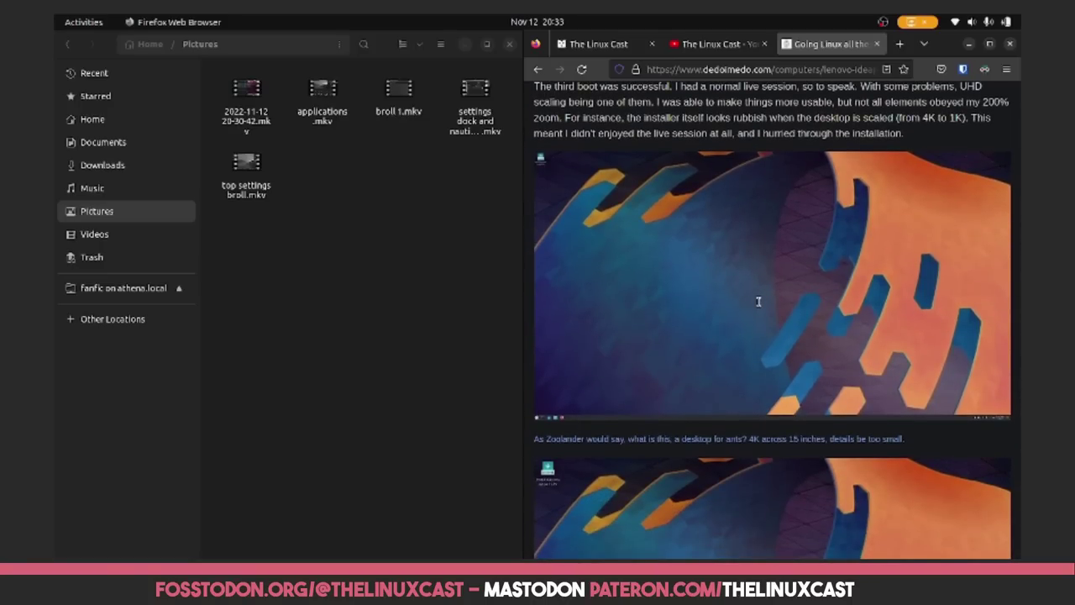
pyautogui.scroll(-6, 759, 302)
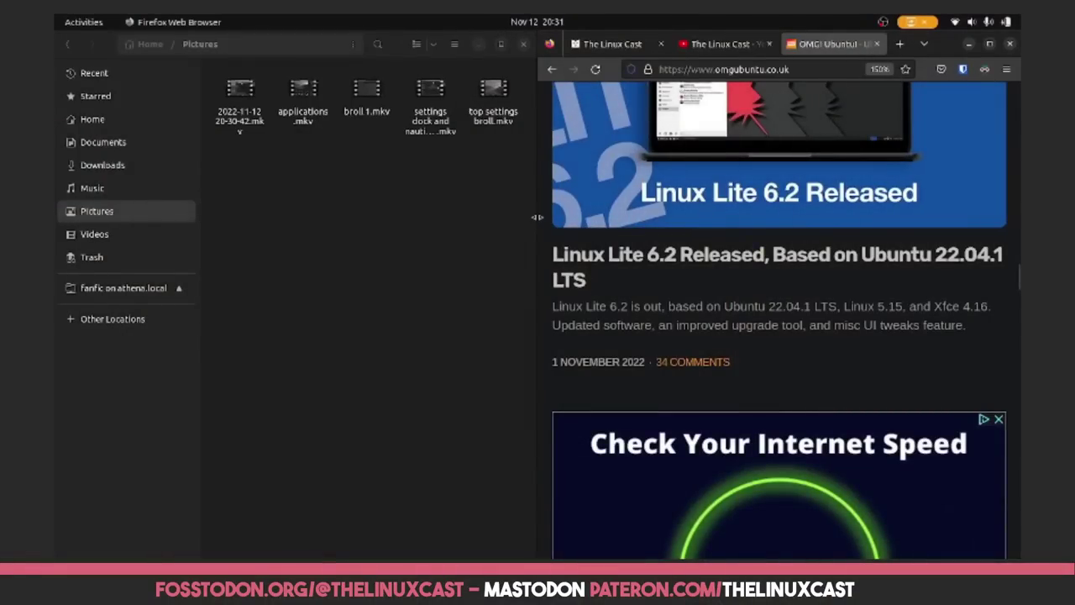
pyautogui.moveTo(538, 216)
pyautogui.mouseDown()
pyautogui.moveTo(428, 221)
pyautogui.moveTo(607, 217)
pyautogui.moveTo(489, 225)
pyautogui.moveTo(521, 219)
pyautogui.mouseUp()
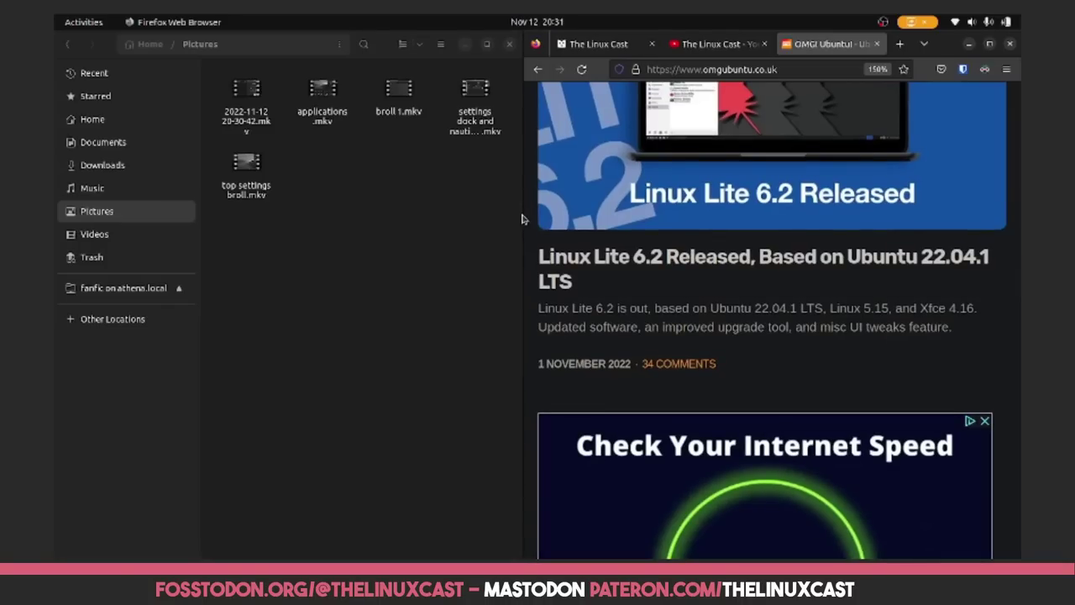